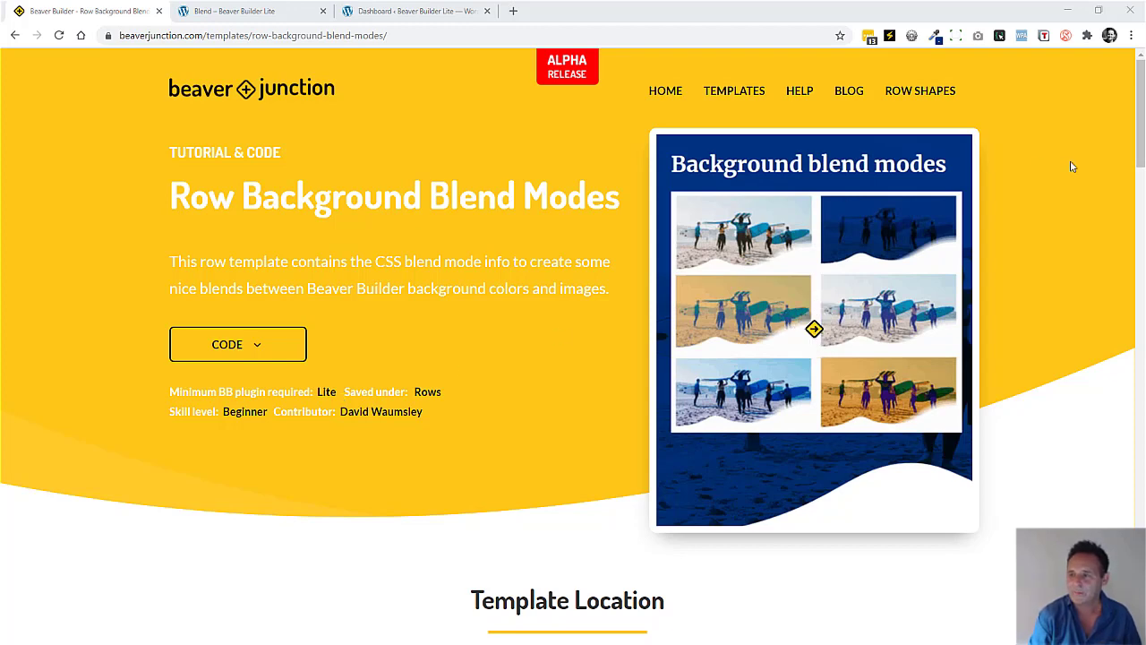
- Review the CSS code on the Row Background Blend Modes tutorial page and switch to the Blend page in the builder
{"action": "left_click_drag", "start_coordinate": [1142, 167], "coordinate": [1110, 448]}
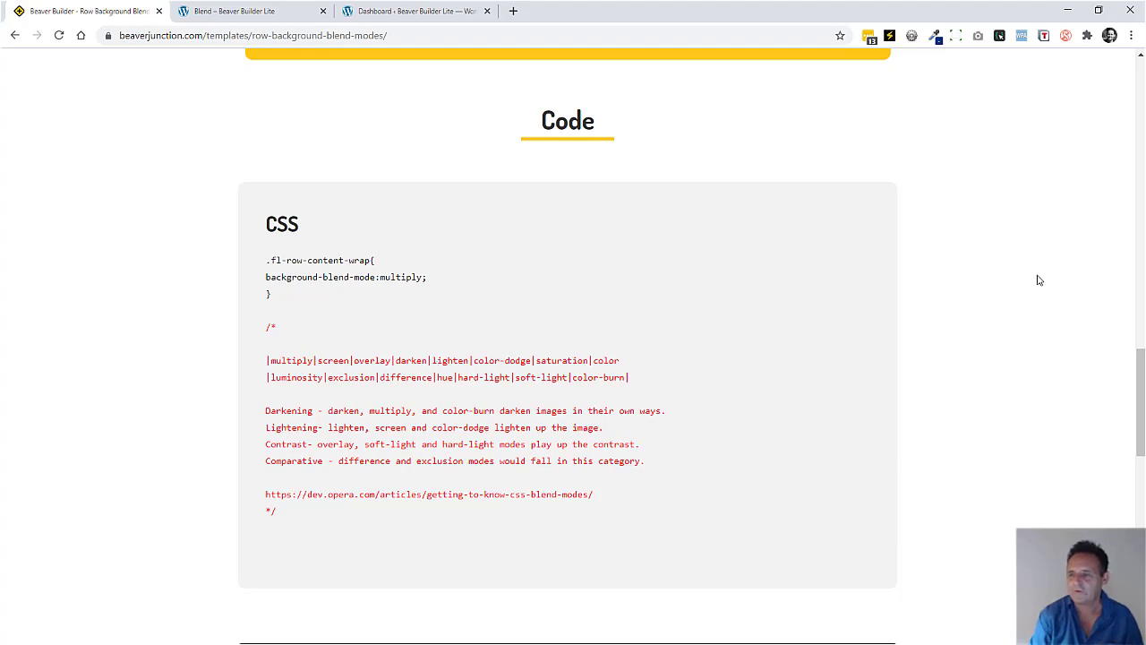
{"action": "left_click_drag", "start_coordinate": [1139, 381], "coordinate": [1115, 90]}
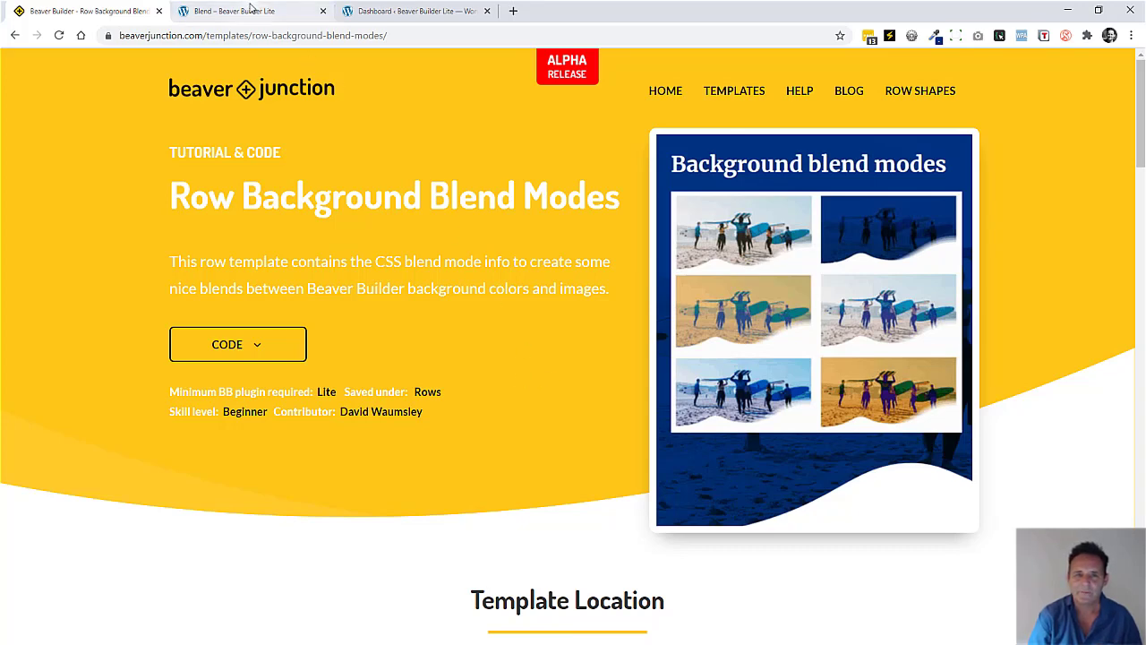
{"action": "left_click", "coordinate": [252, 10]}
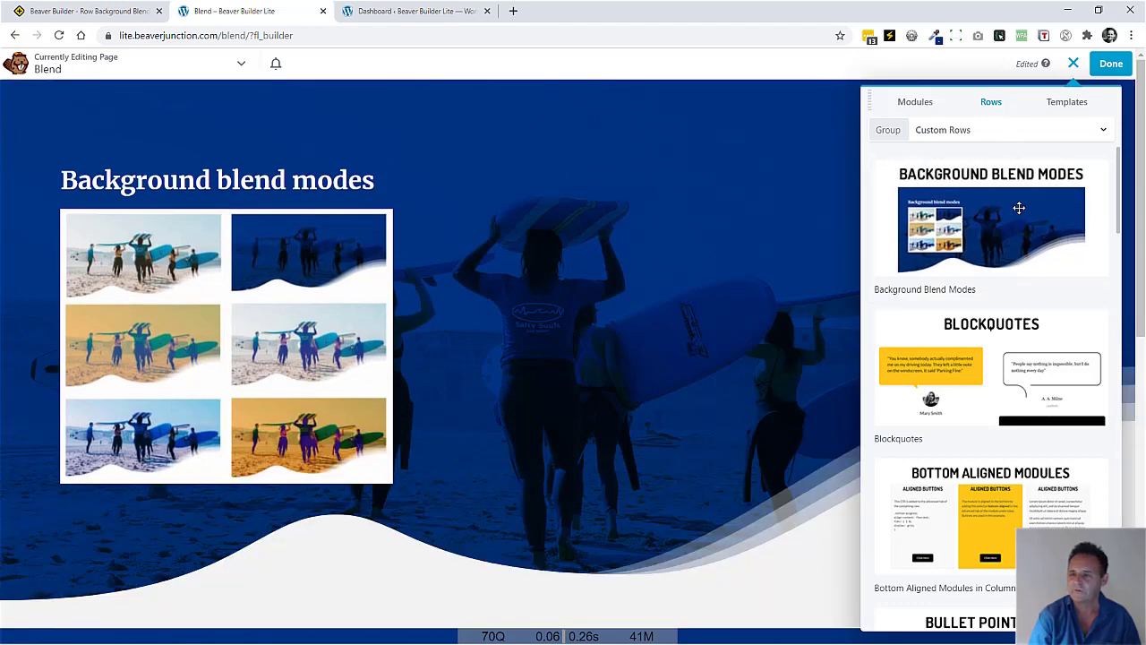
{"action": "left_click_drag", "start_coordinate": [1015, 215], "coordinate": [307, 340]}
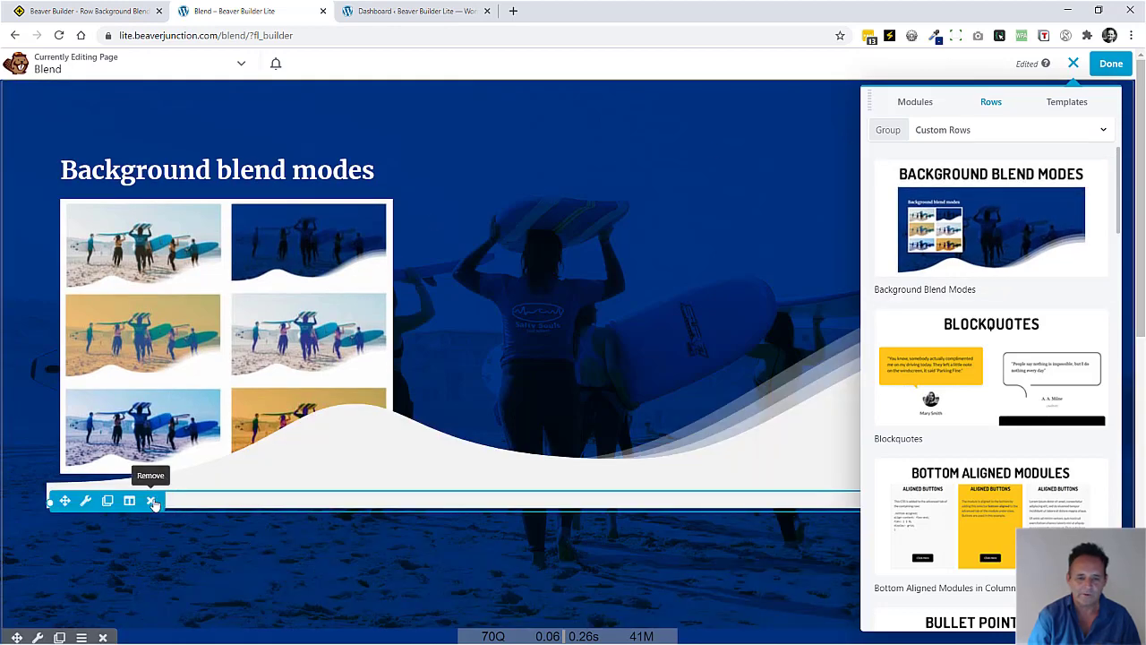
- Delete the HTML swoop shape module and the module with the six sample images from the row
{"action": "left_click", "coordinate": [475, 500]}
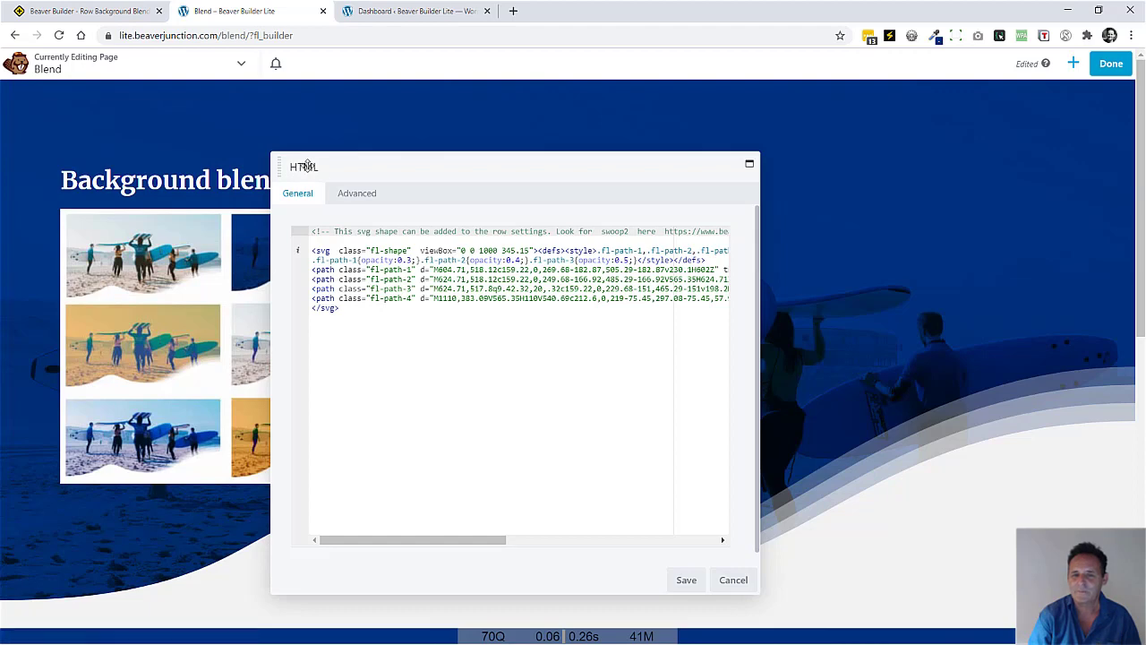
{"action": "left_click", "coordinate": [735, 581]}
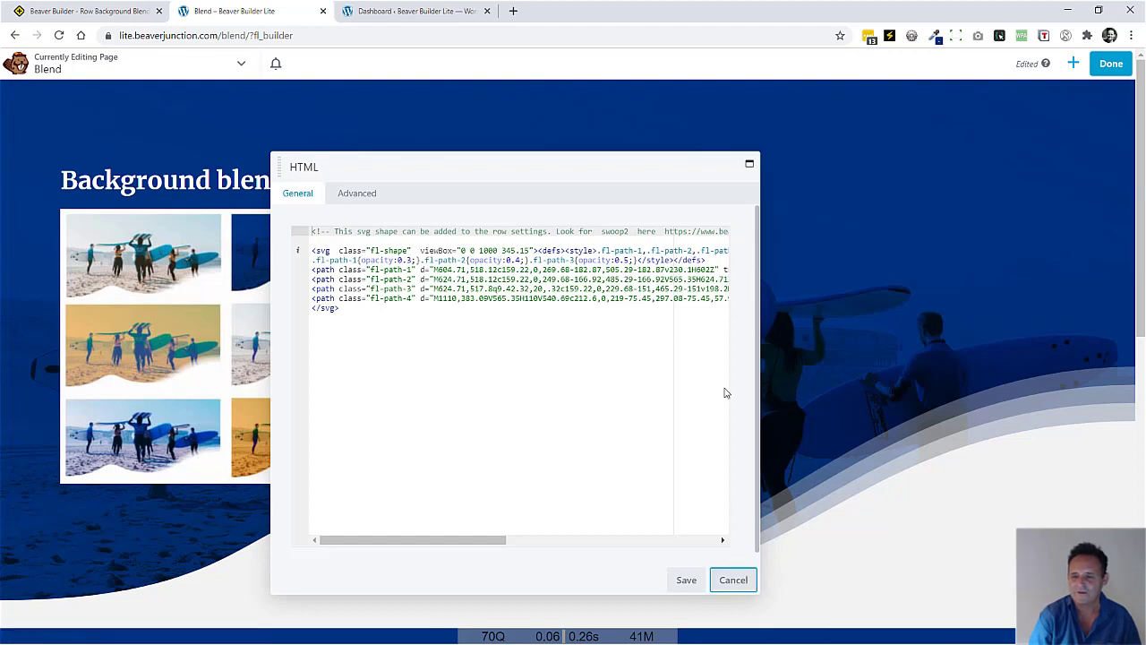
{"action": "left_click", "coordinate": [150, 500]}
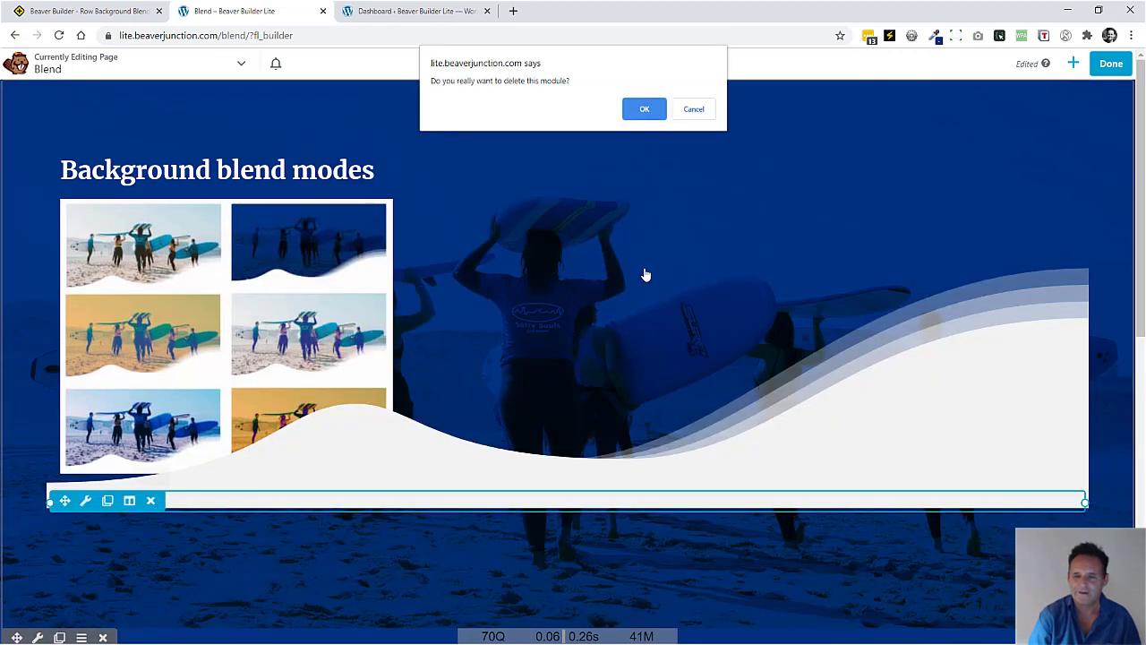
{"action": "left_click", "coordinate": [641, 111]}
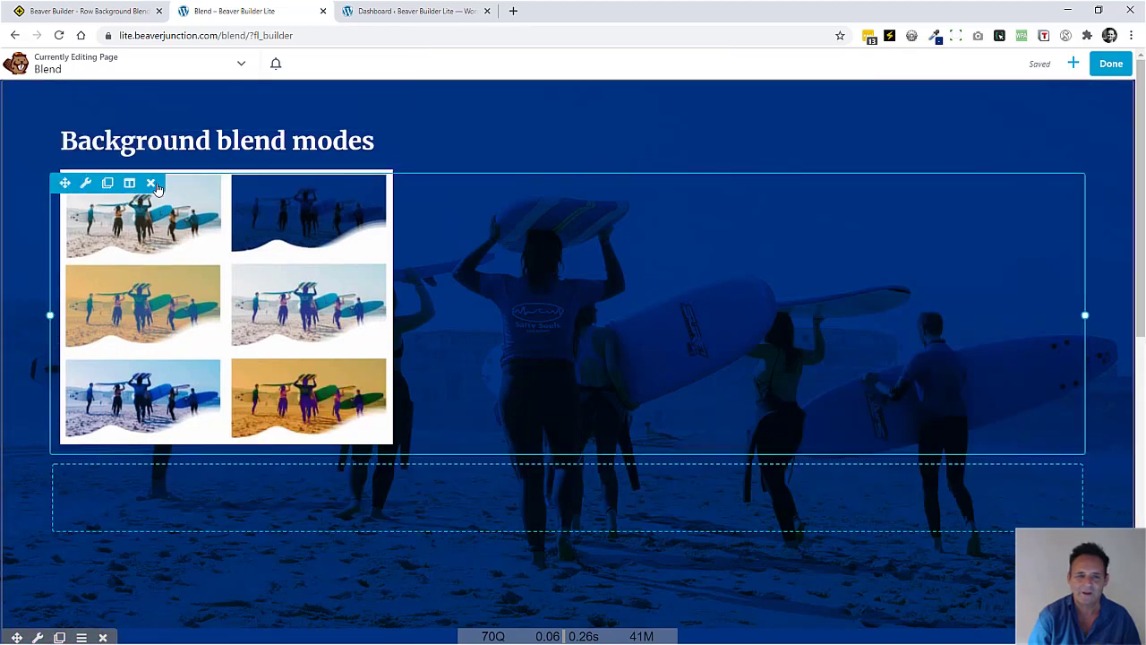
{"action": "left_click", "coordinate": [644, 102]}
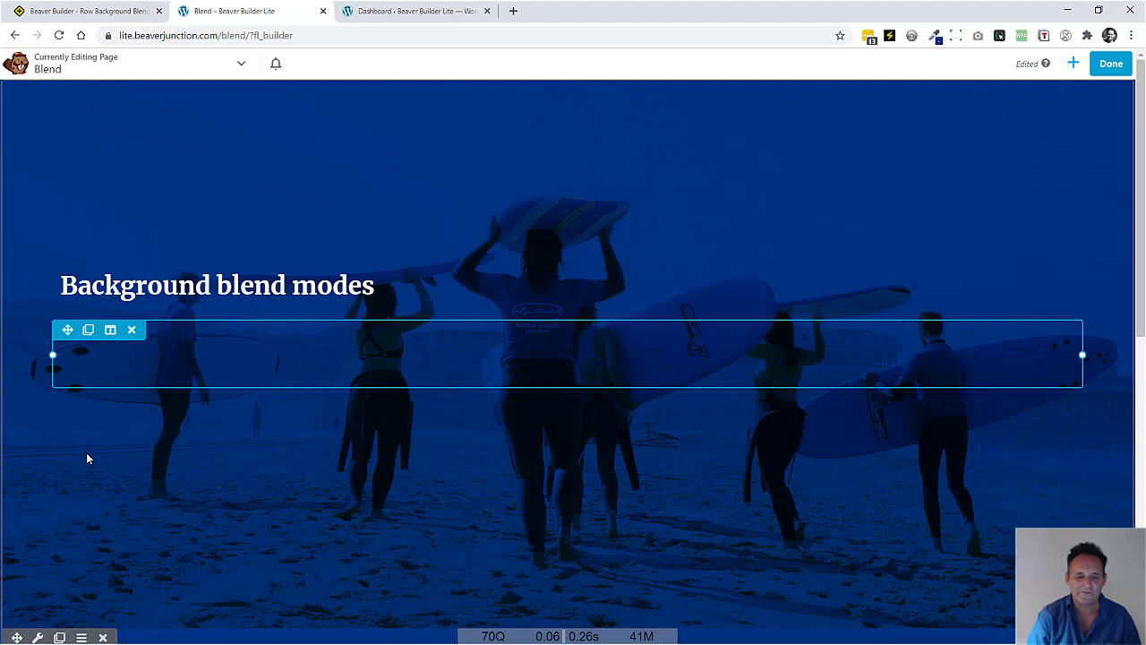
- Open the row's settings and examine its background photo, overlay and background color options
{"action": "left_click", "coordinate": [38, 636]}
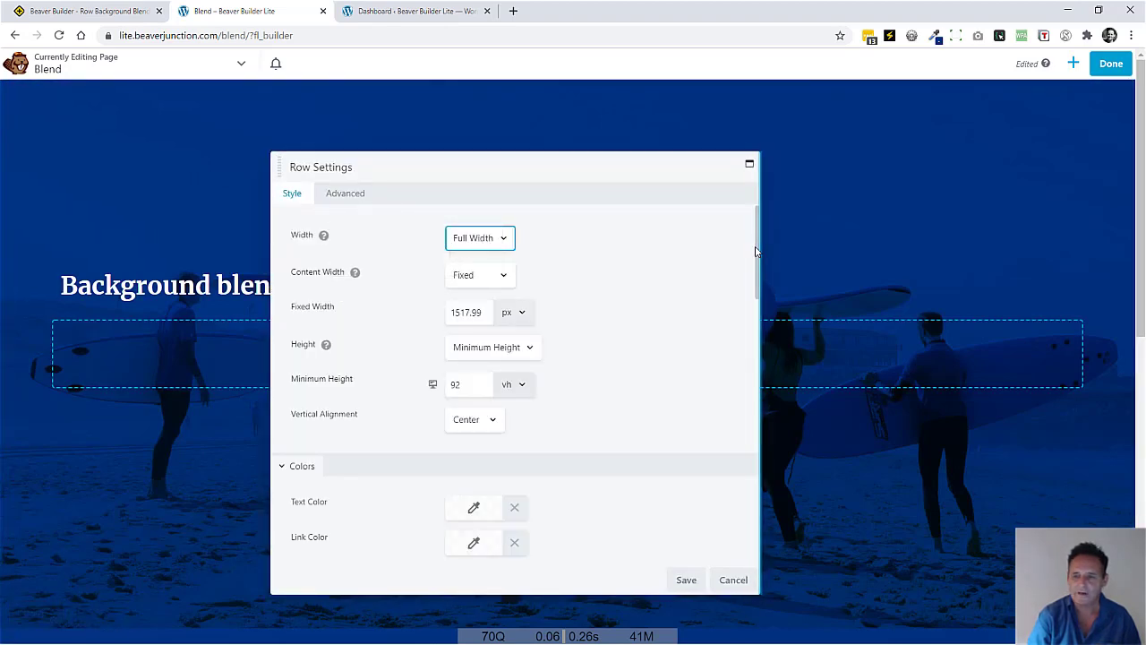
{"action": "left_click_drag", "start_coordinate": [758, 258], "coordinate": [747, 389]}
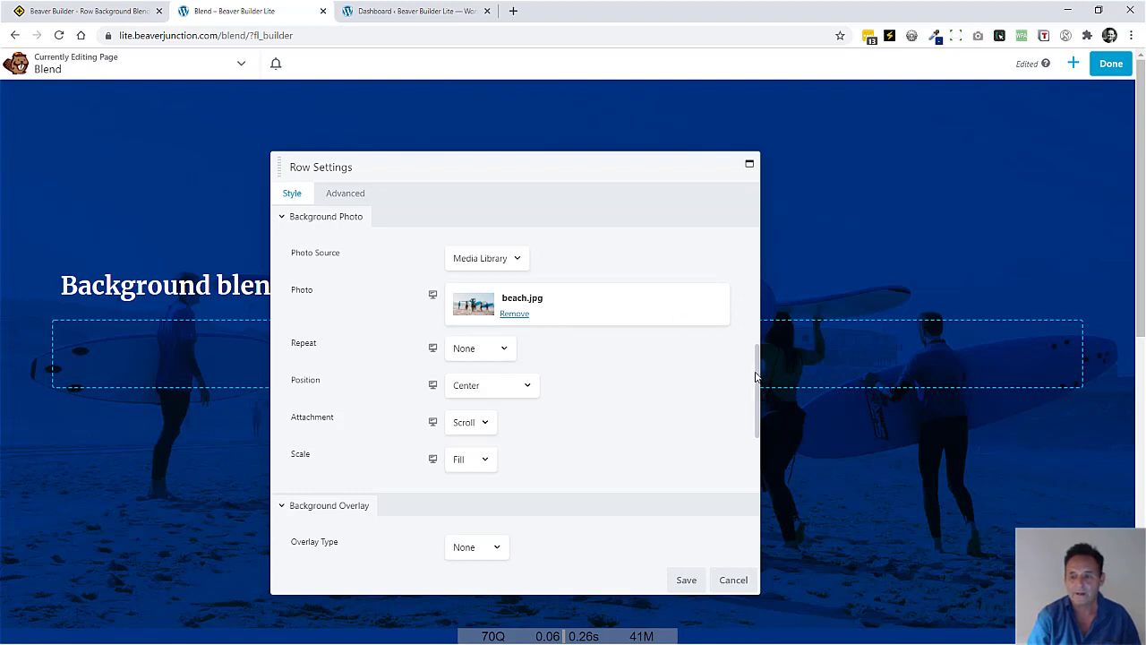
{"action": "left_click_drag", "start_coordinate": [757, 373], "coordinate": [751, 453]}
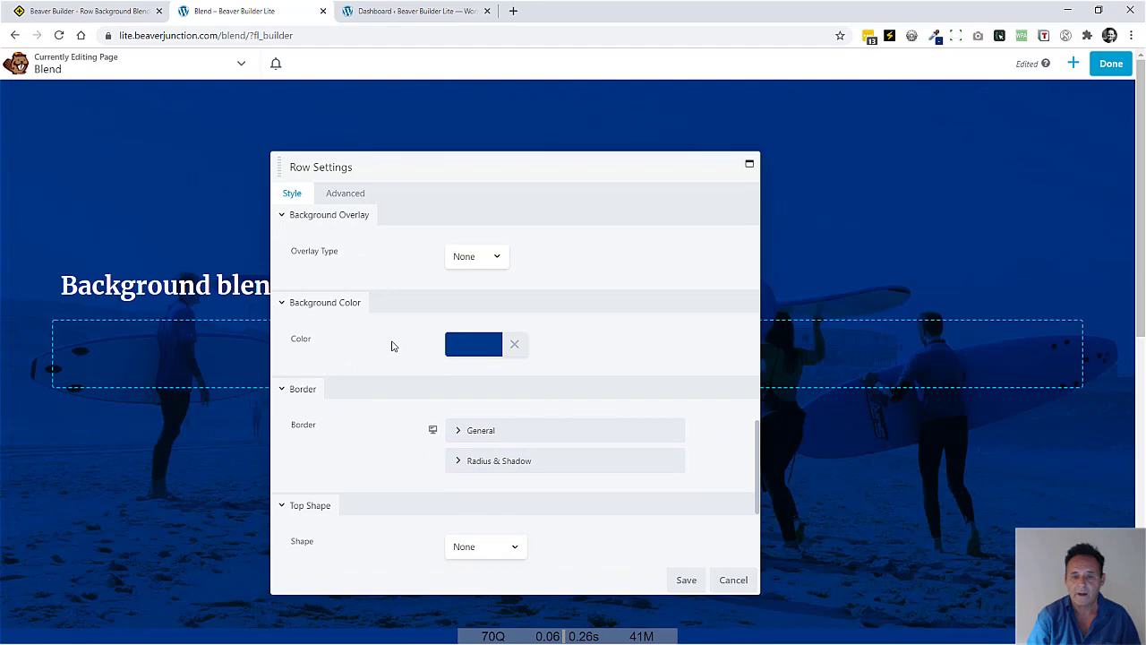
- Examine the row's custom CSS, including the background-blend-mode rule and the commented list of available blend modes
{"action": "left_click", "coordinate": [334, 195]}
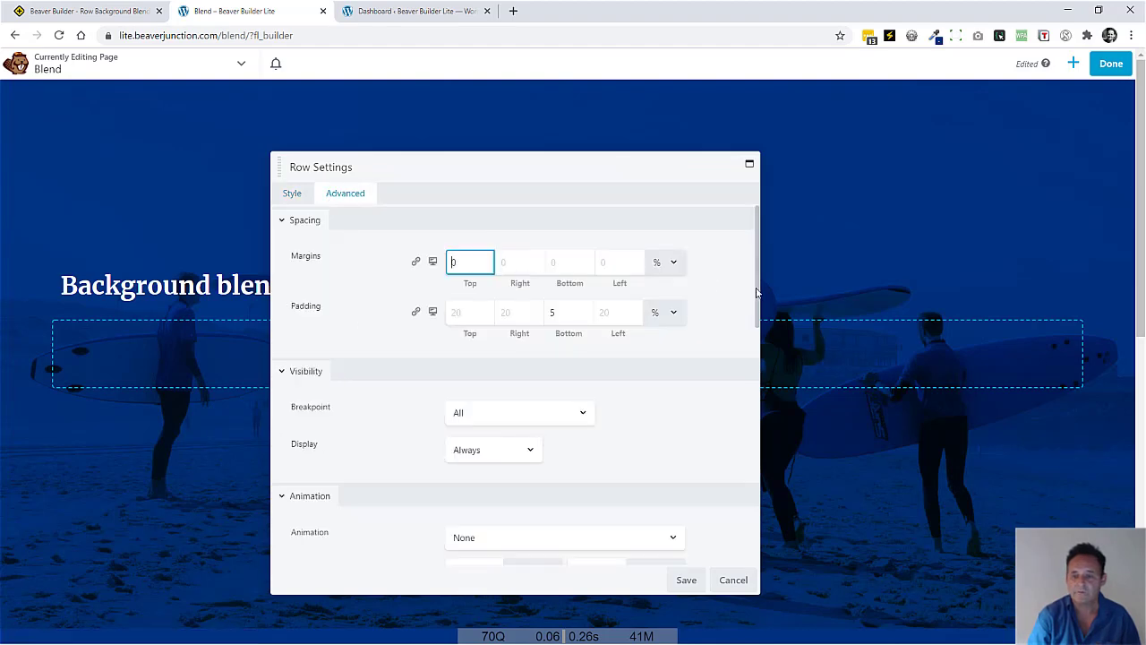
{"action": "left_click_drag", "start_coordinate": [699, 179], "coordinate": [632, 151]}
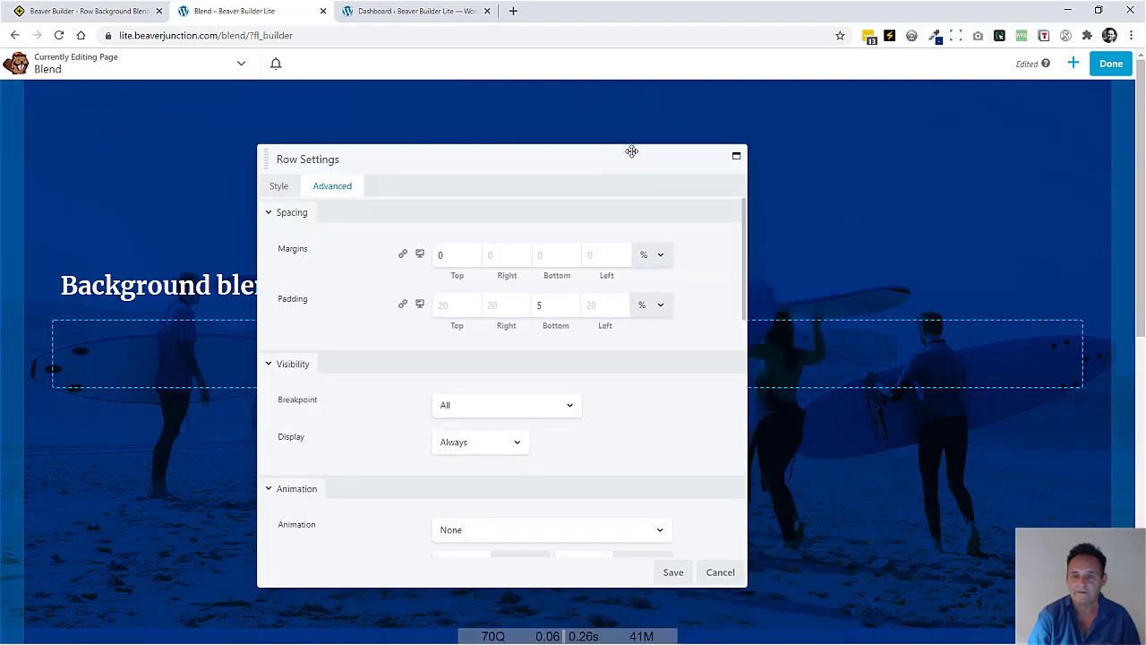
{"action": "left_click_drag", "start_coordinate": [744, 286], "coordinate": [734, 470]}
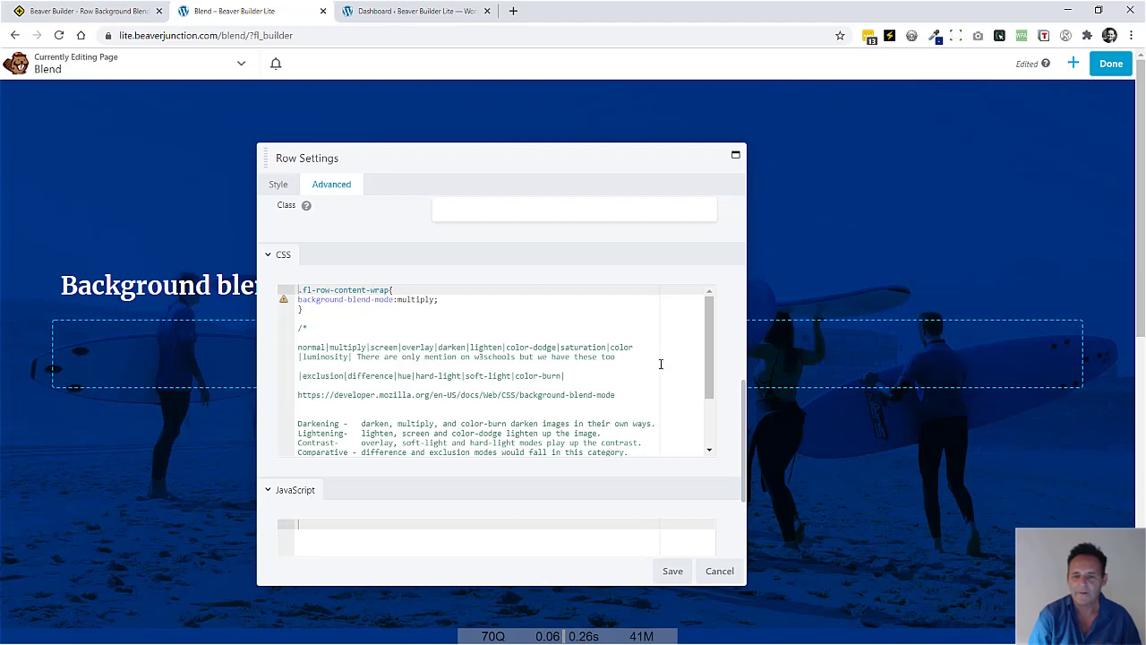
{"action": "left_click_drag", "start_coordinate": [705, 358], "coordinate": [705, 380]}
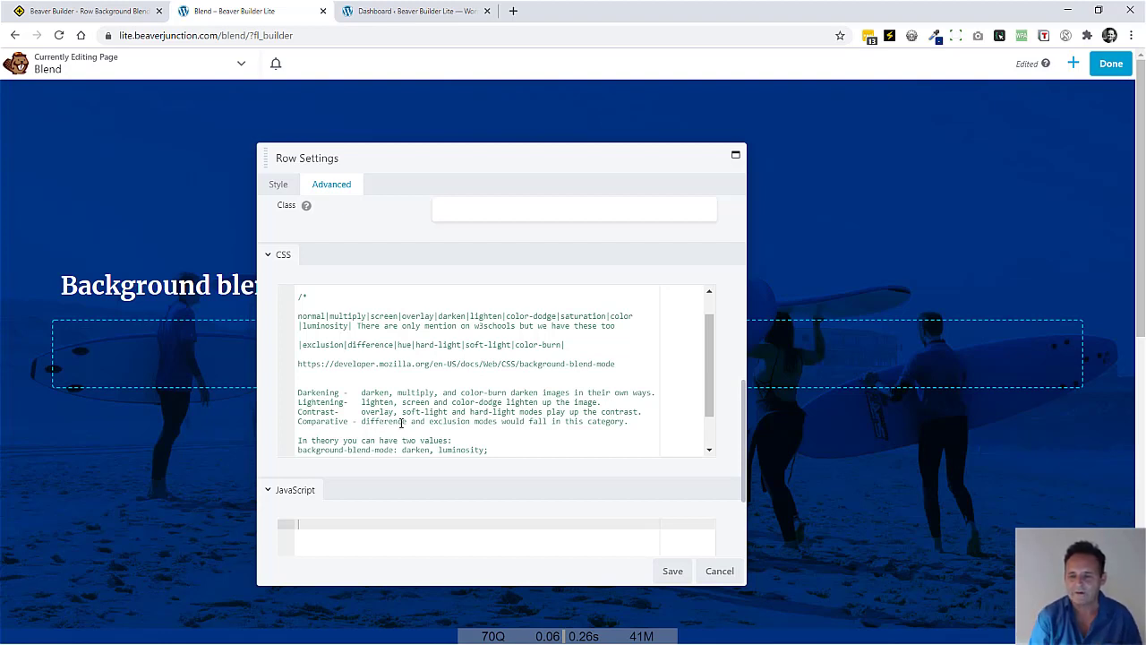
{"action": "scroll", "coordinate": [704, 369], "scroll_direction": "up", "scroll_amount": 2}
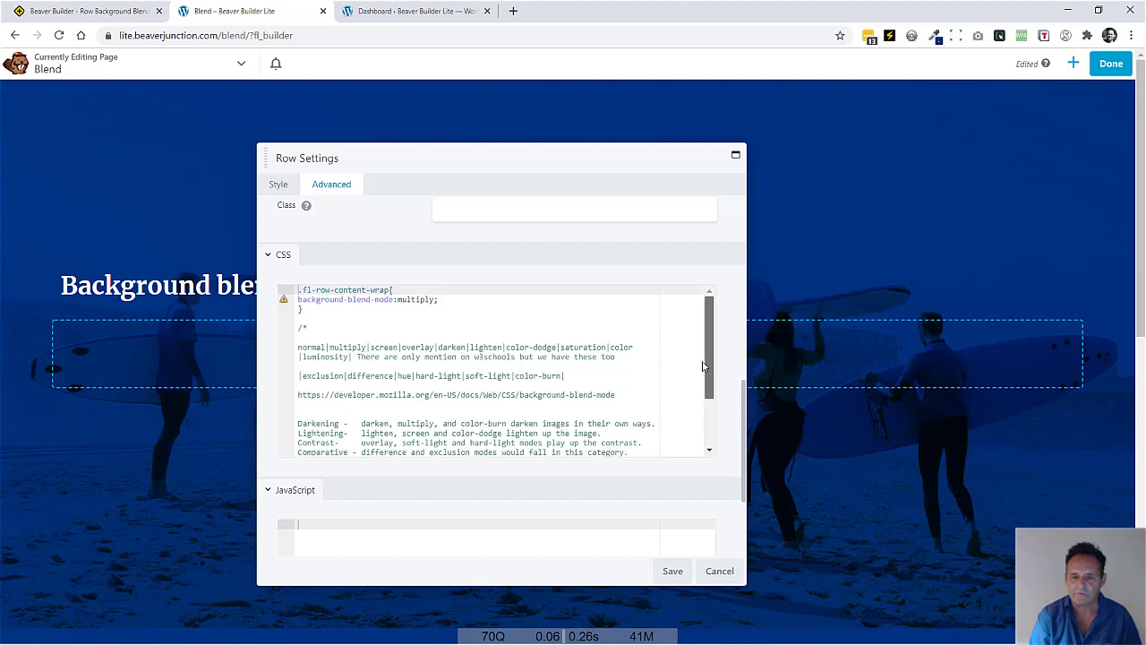
{"action": "scroll", "coordinate": [704, 365], "scroll_direction": "down", "scroll_amount": 2}
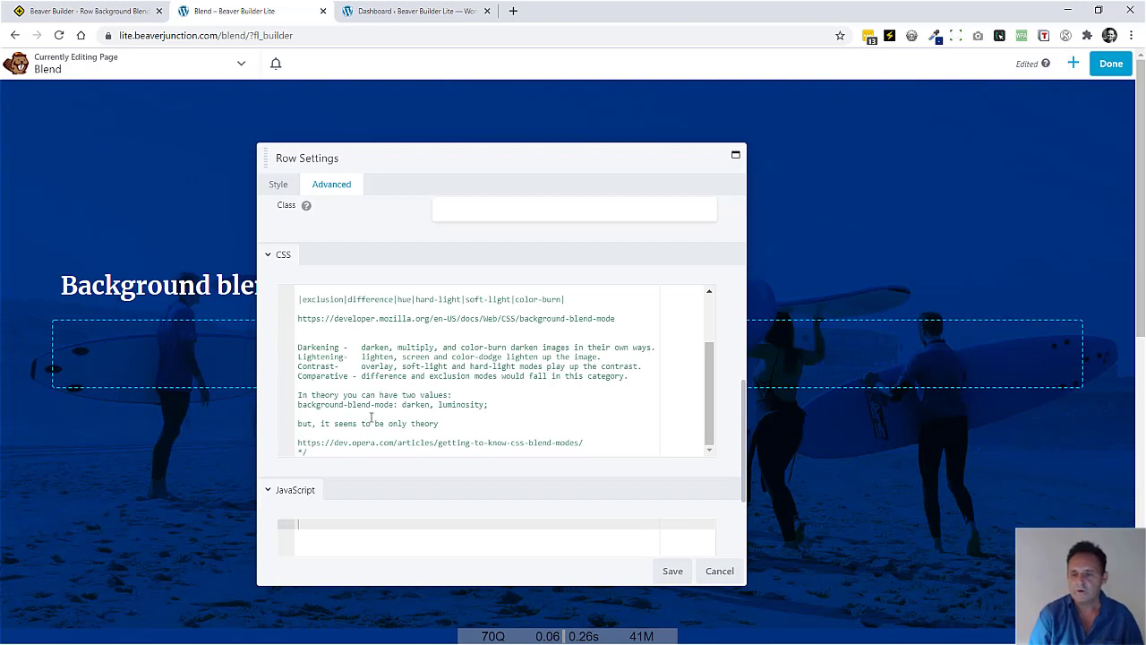
{"action": "left_click_drag", "start_coordinate": [700, 383], "coordinate": [691, 309]}
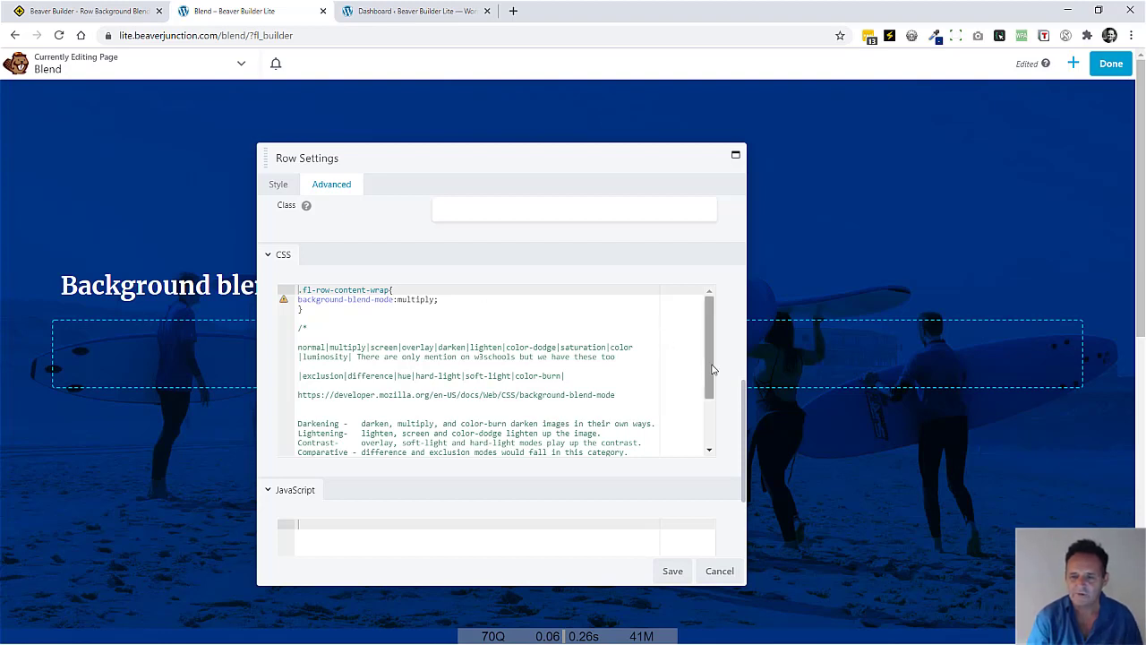
{"action": "left_click_drag", "start_coordinate": [710, 371], "coordinate": [705, 414]}
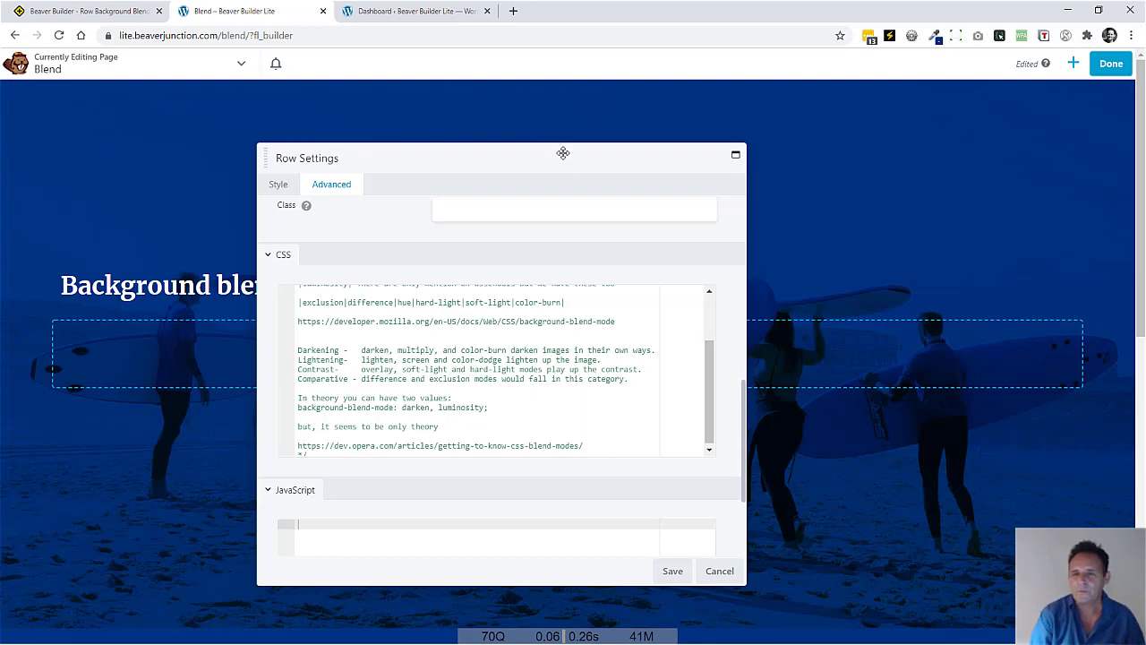
{"action": "left_click_drag", "start_coordinate": [563, 153], "coordinate": [744, 174]}
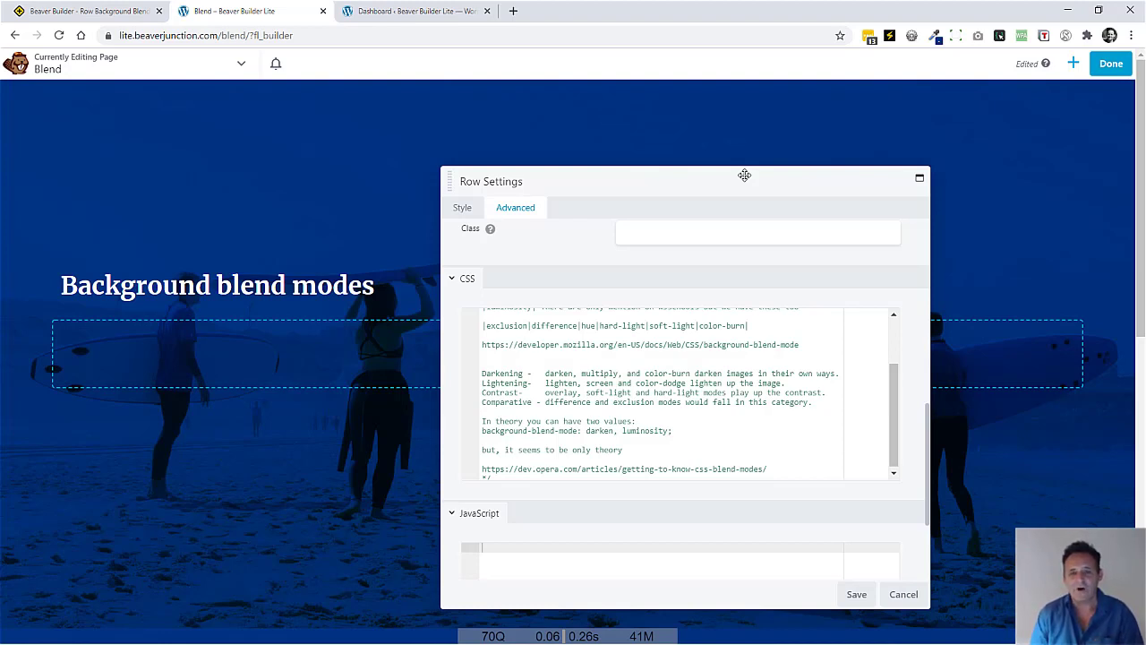
{"action": "mouse_move", "coordinate": [292, 299]}
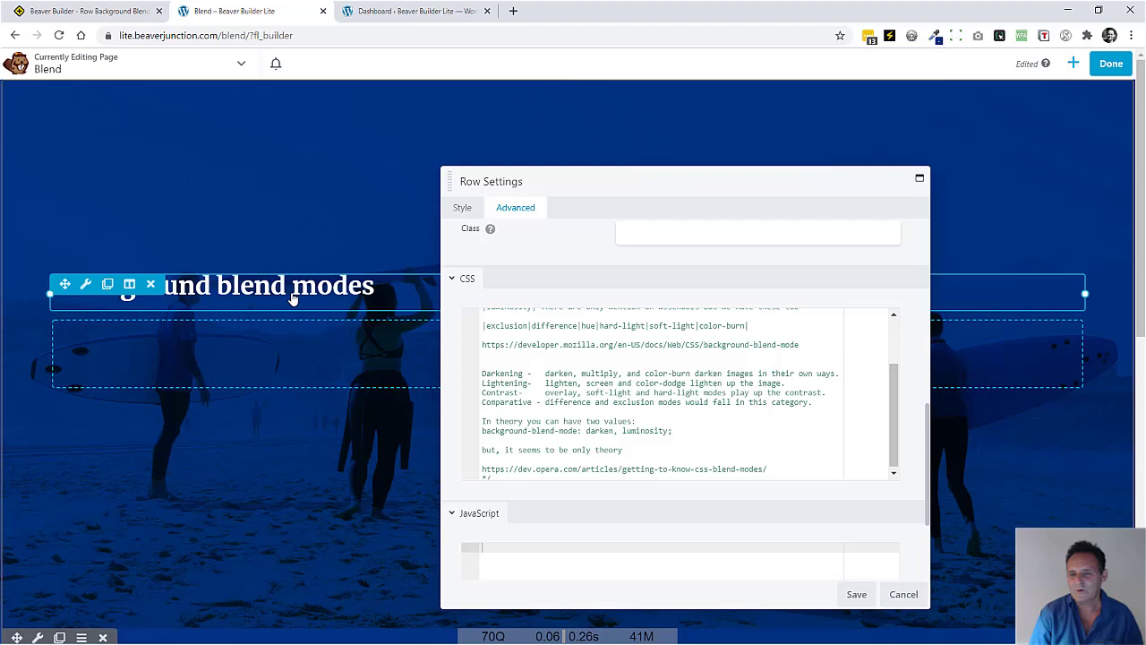
{"action": "mouse_move", "coordinate": [581, 185]}
{"action": "left_mouse_down"}
{"action": "mouse_move", "coordinate": [591, 197]}
{"action": "mouse_move", "coordinate": [565, 271]}
{"action": "mouse_move", "coordinate": [528, 294]}
{"action": "mouse_move", "coordinate": [649, 320]}
{"action": "mouse_move", "coordinate": [577, 204]}
{"action": "mouse_move", "coordinate": [627, 197]}
{"action": "mouse_move", "coordinate": [578, 163]}
{"action": "left_mouse_up"}
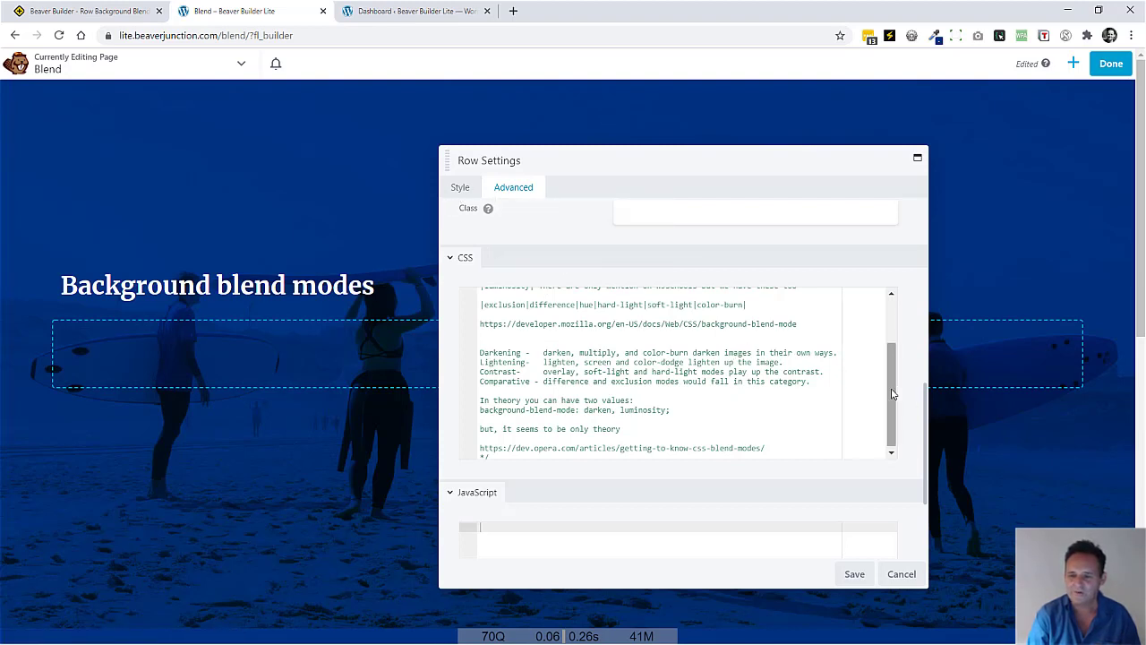
{"action": "scroll", "coordinate": [887, 372], "scroll_direction": "up", "scroll_amount": 1}
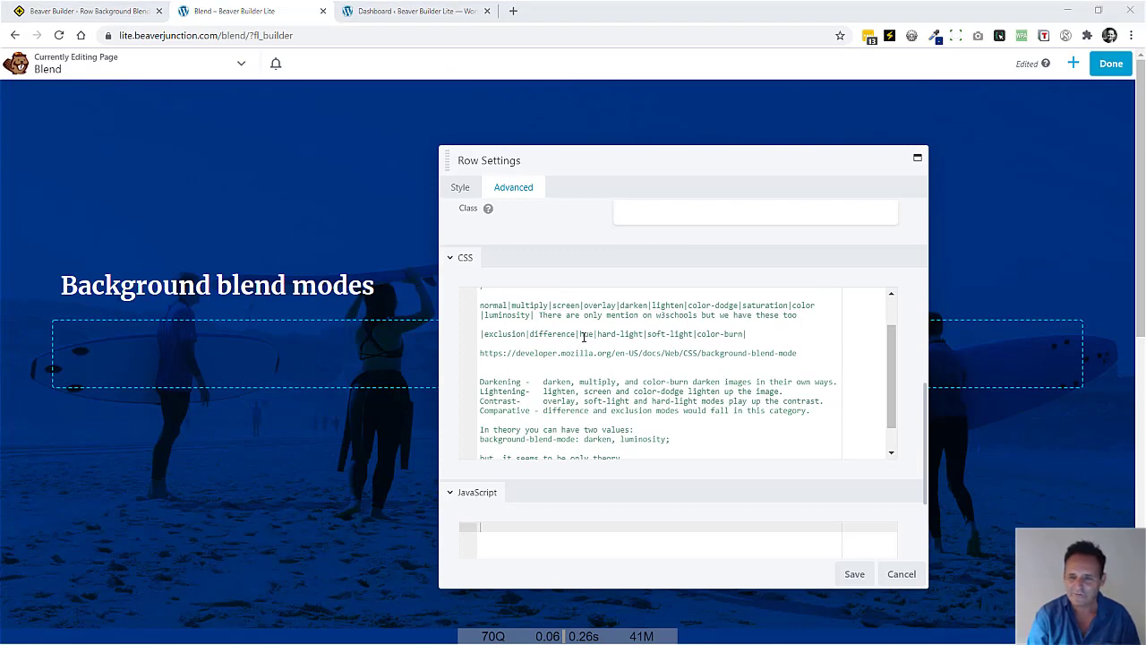
{"action": "scroll", "coordinate": [891, 374], "scroll_direction": "down", "scroll_amount": 1}
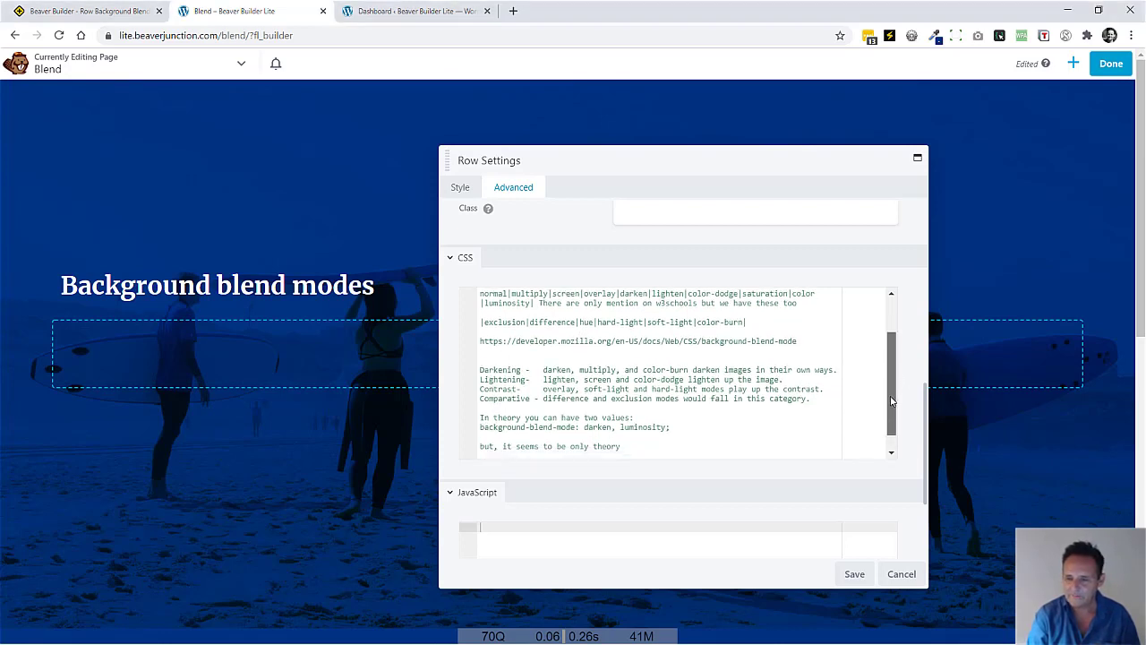
- Replace the row's background photo with yoga-practice.jpg from the media library
{"action": "left_click", "coordinate": [460, 188]}
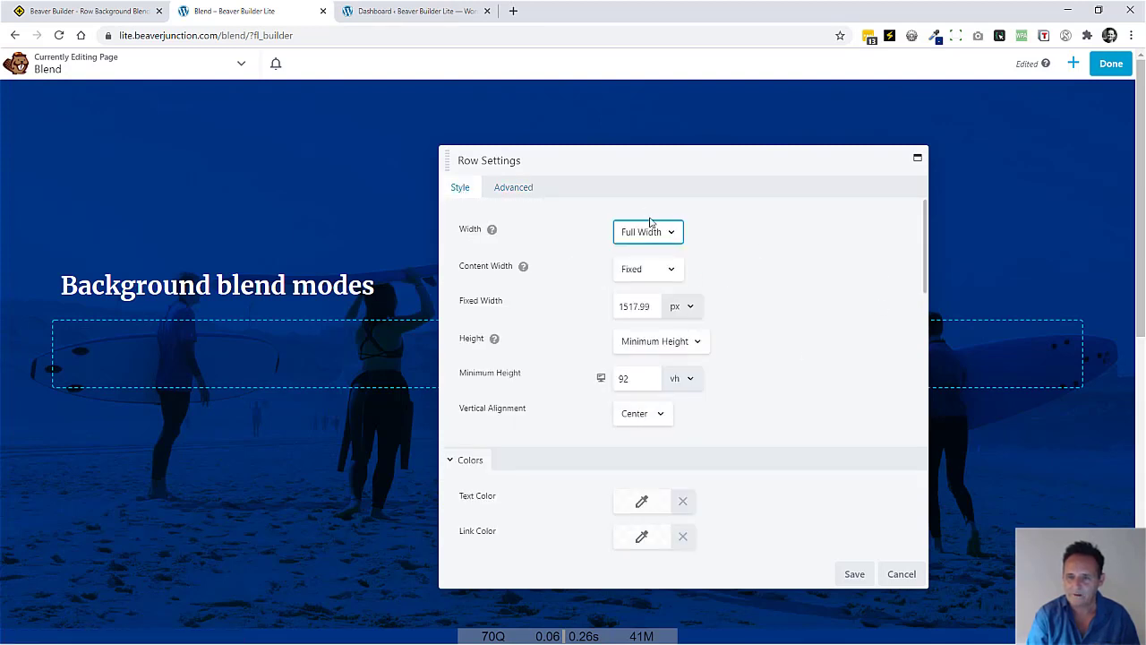
{"action": "scroll", "coordinate": [922, 311], "scroll_direction": "down", "scroll_amount": 1}
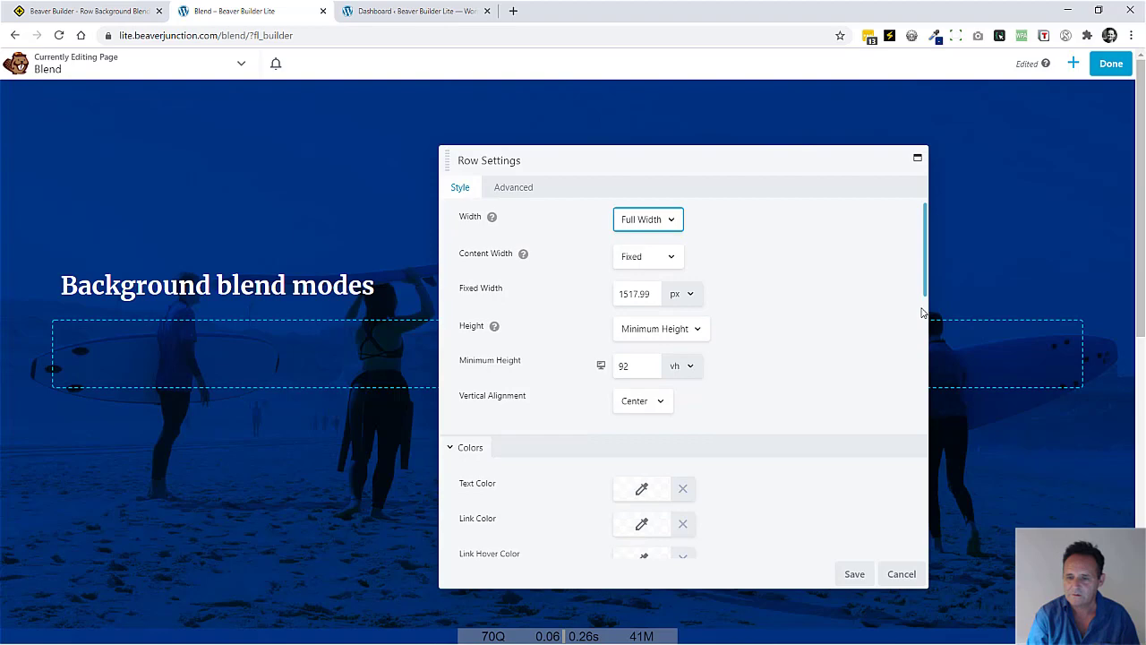
{"action": "scroll", "coordinate": [916, 376], "scroll_direction": "down", "scroll_amount": 6}
{"action": "left_click", "coordinate": [678, 369]}
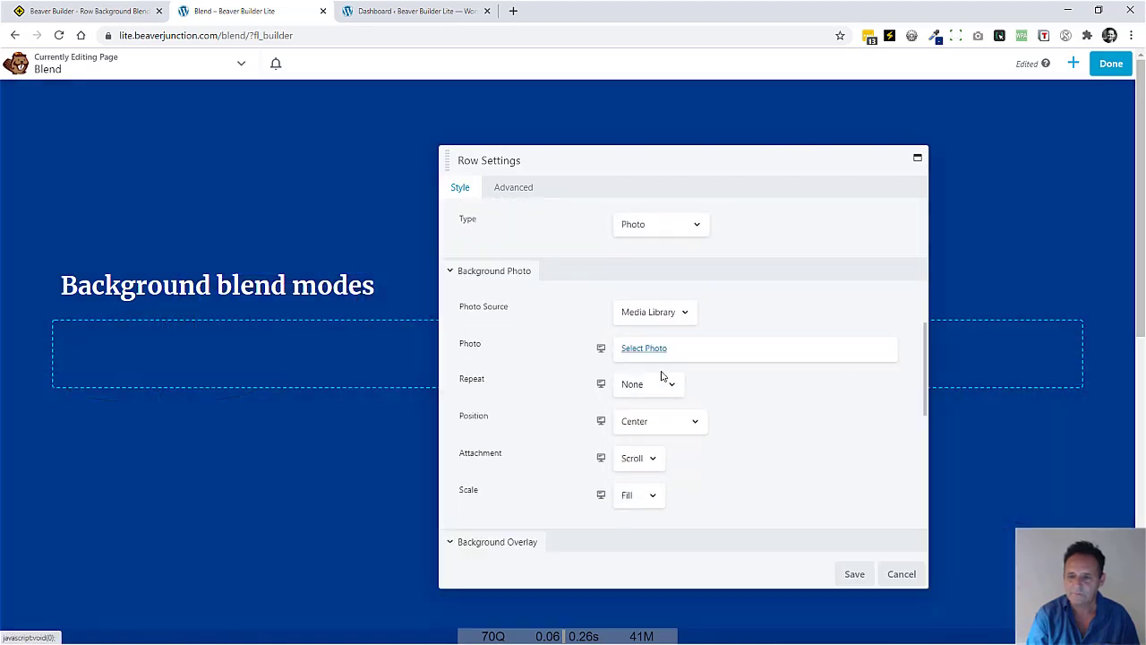
{"action": "left_click", "coordinate": [651, 349]}
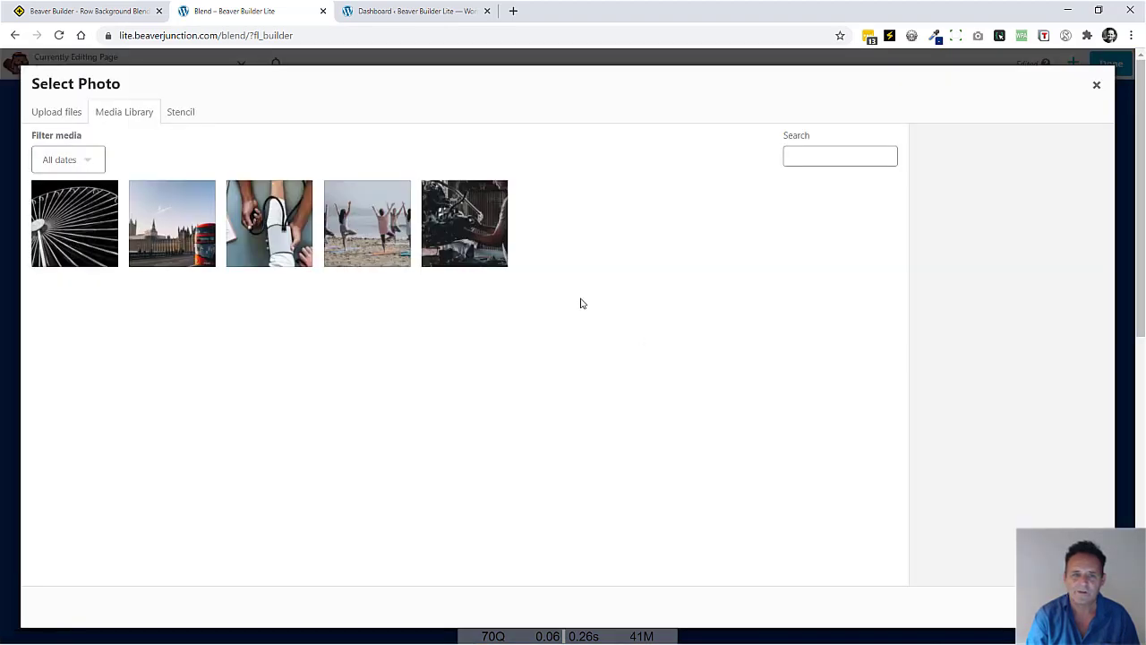
{"action": "left_click", "coordinate": [182, 114]}
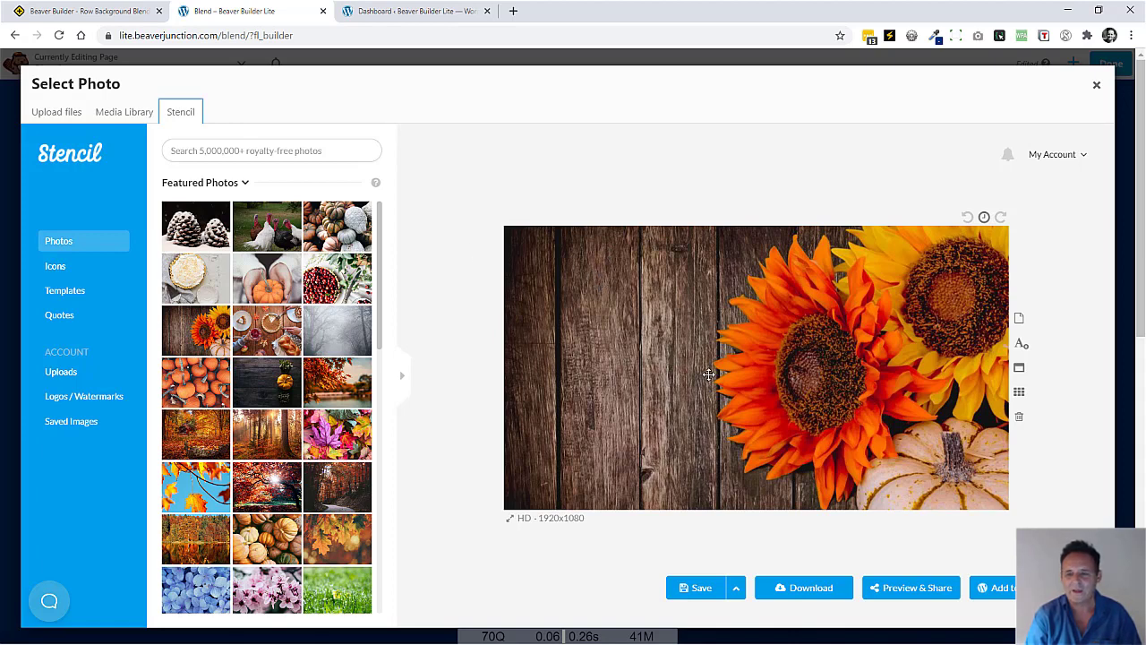
{"action": "left_click", "coordinate": [130, 120]}
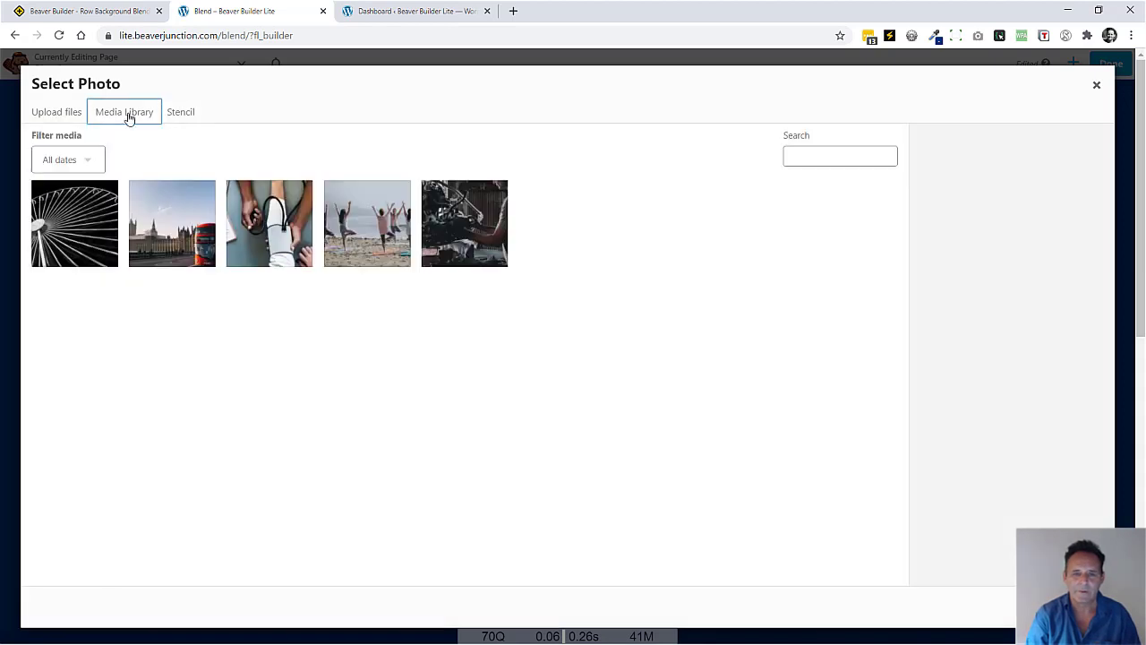
{"action": "left_click", "coordinate": [354, 233]}
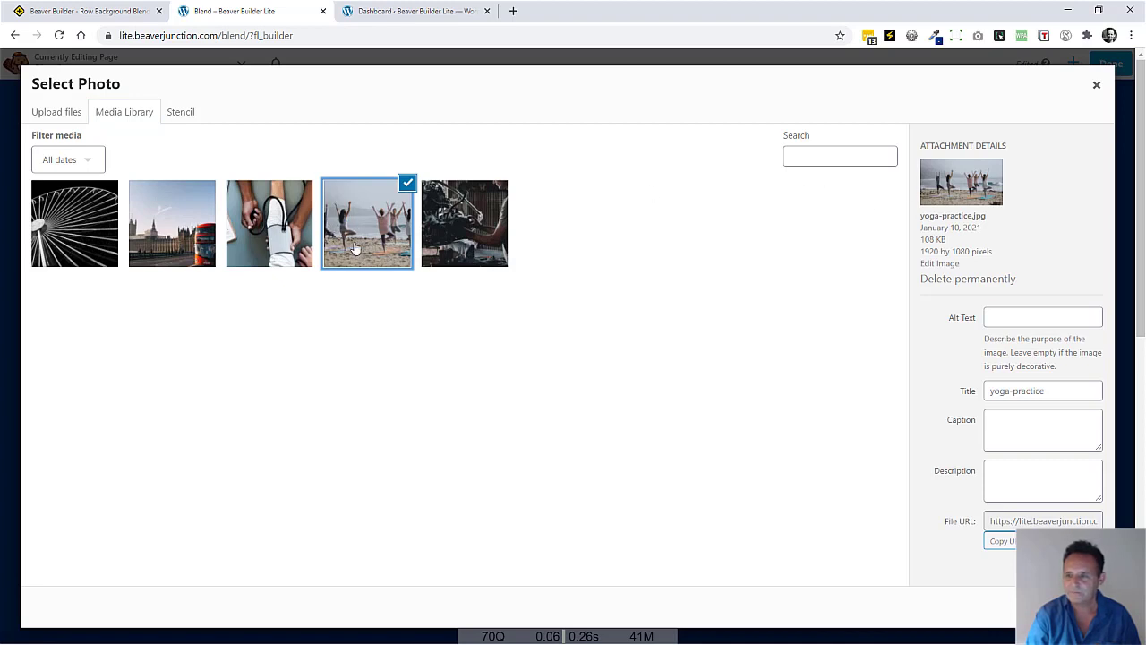
{"action": "left_click", "coordinate": [1070, 616]}
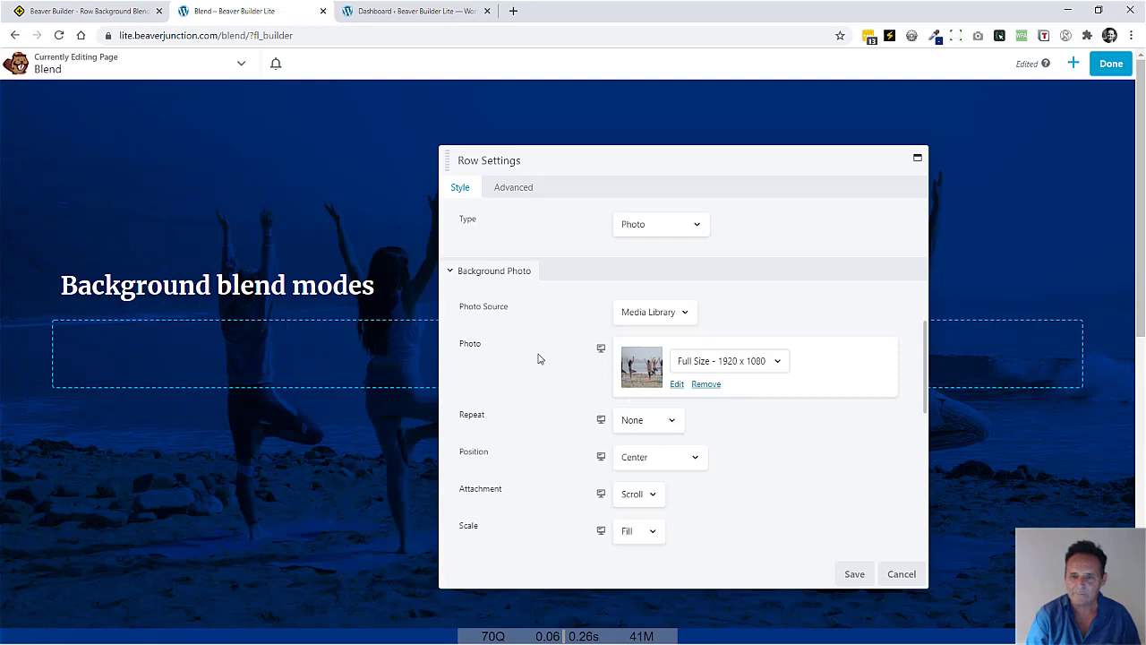
- Set the row's background color to #4e00b5
{"action": "left_click_drag", "start_coordinate": [619, 157], "coordinate": [510, 145]}
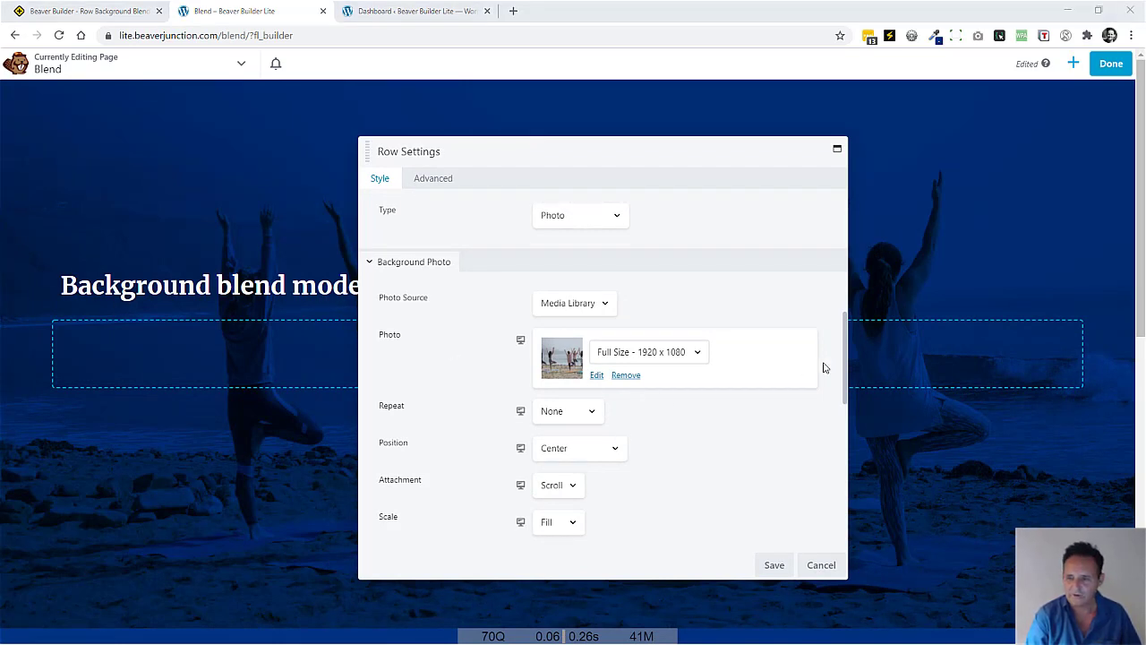
{"action": "left_click_drag", "start_coordinate": [845, 391], "coordinate": [817, 460]}
{"action": "left_click", "coordinate": [536, 423]}
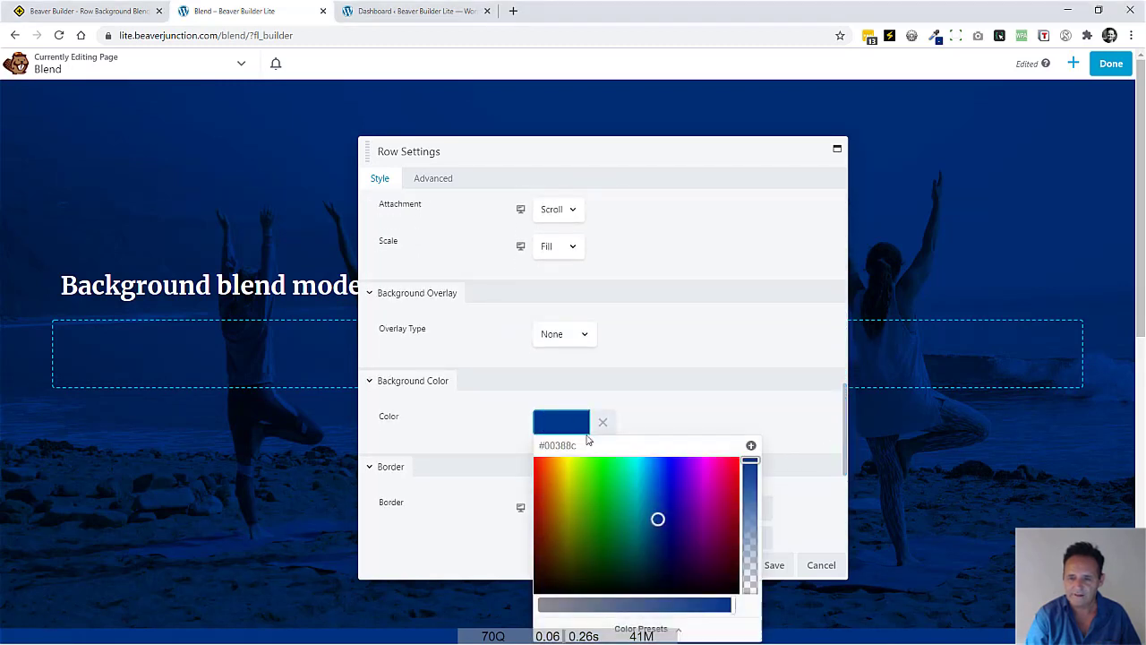
{"action": "type", "text": "#4e00b5"}
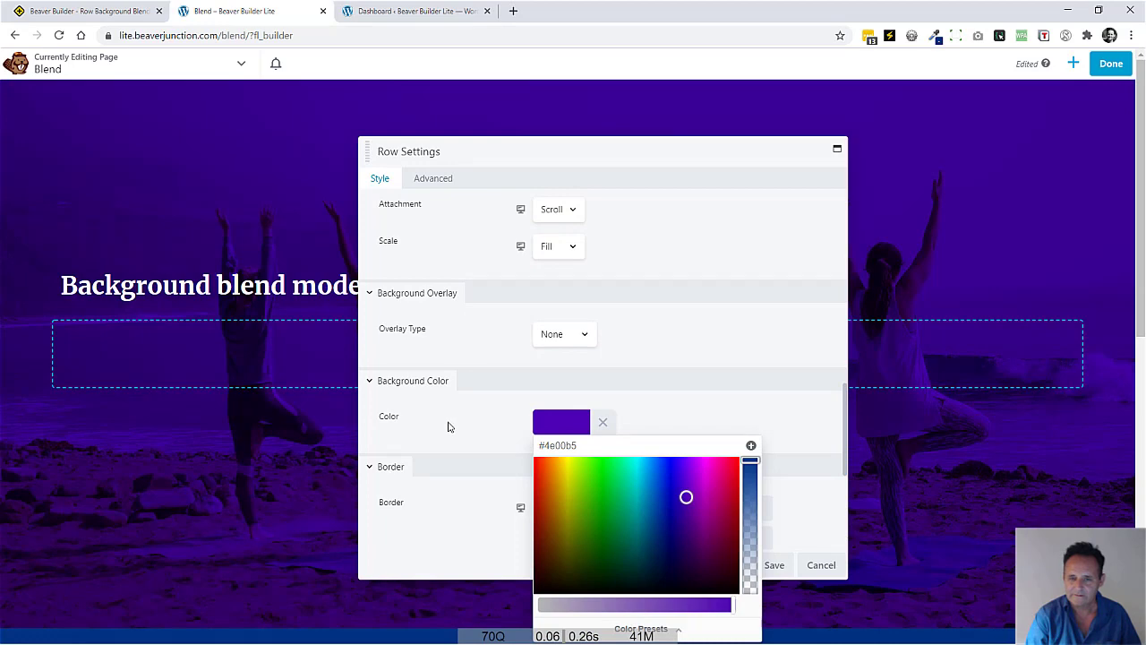
{"action": "left_click", "coordinate": [450, 428]}
- Change the background-blend-mode value in the row's custom CSS to color-dodge, copied from the commented list of modes
{"action": "left_click_drag", "start_coordinate": [626, 150], "coordinate": [558, 148]}
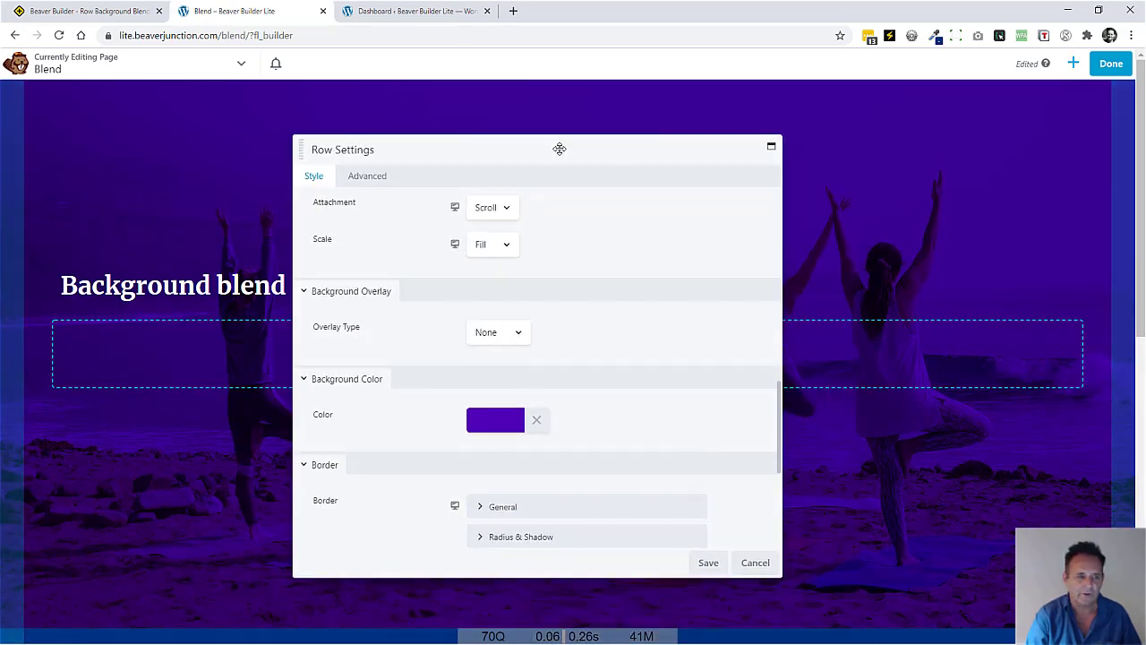
{"action": "left_click", "coordinate": [363, 178]}
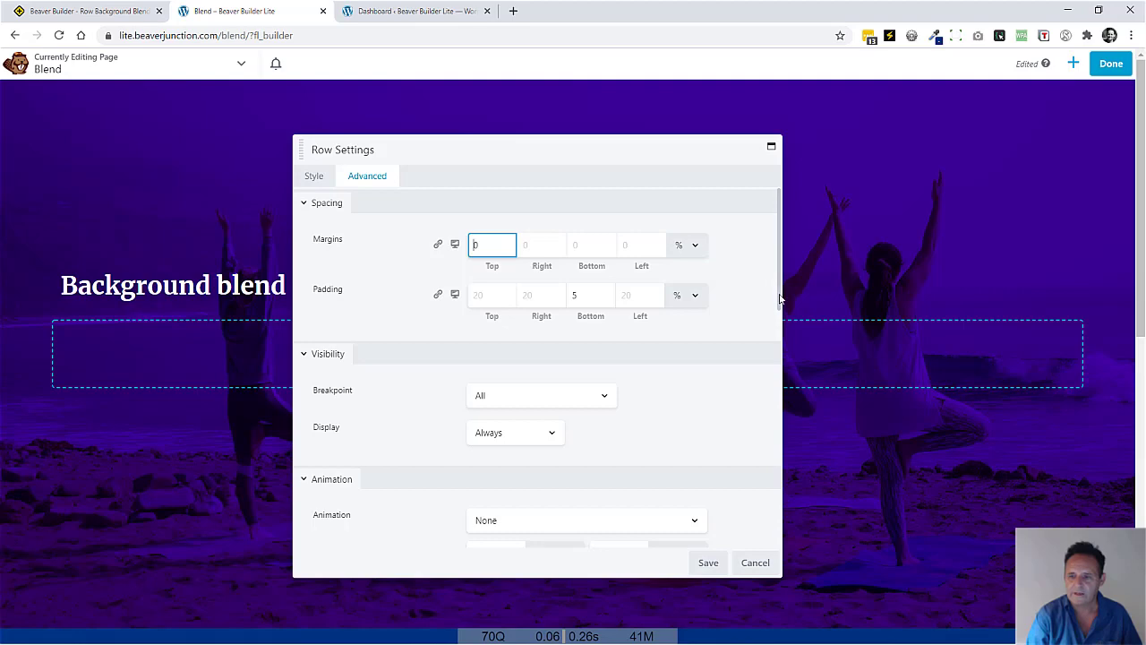
{"action": "left_click_drag", "start_coordinate": [780, 297], "coordinate": [739, 397]}
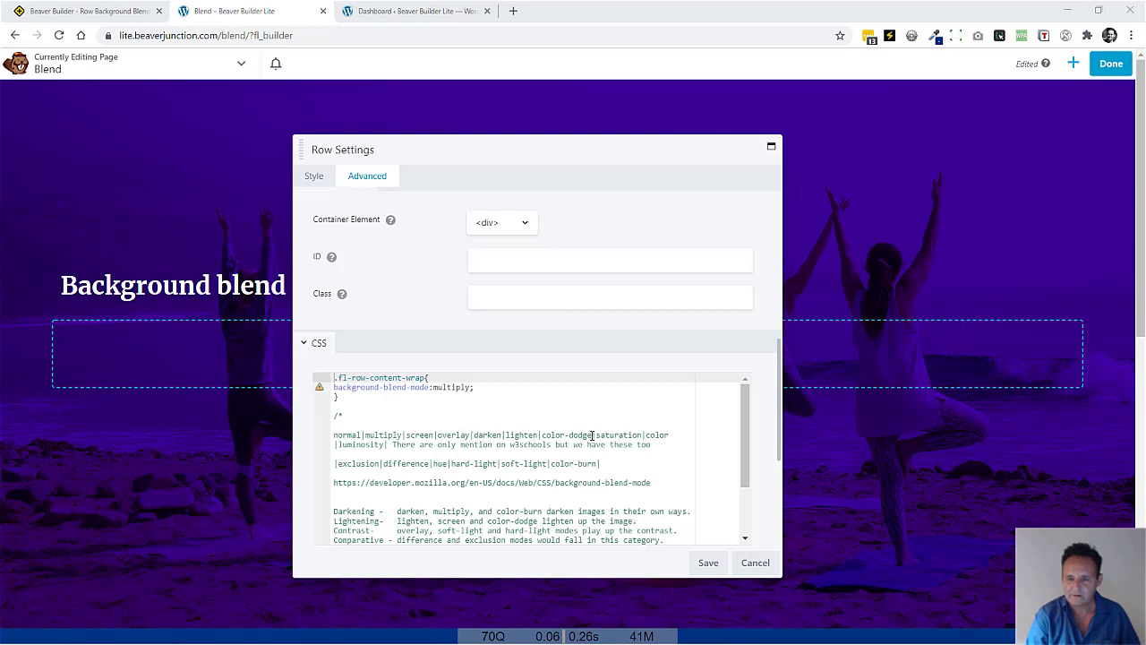
{"action": "left_click_drag", "start_coordinate": [592, 435], "coordinate": [540, 435]}
{"action": "key", "text": "ctrl+c"}
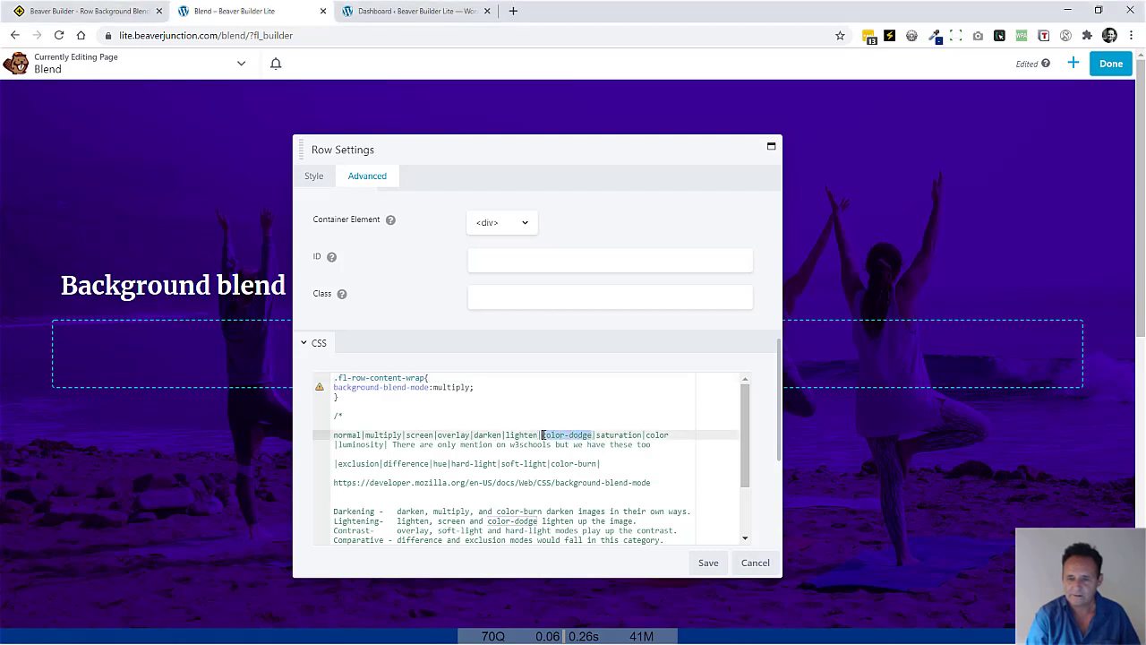
{"action": "double_click", "coordinate": [452, 388]}
{"action": "key", "text": "ctrl+v"}
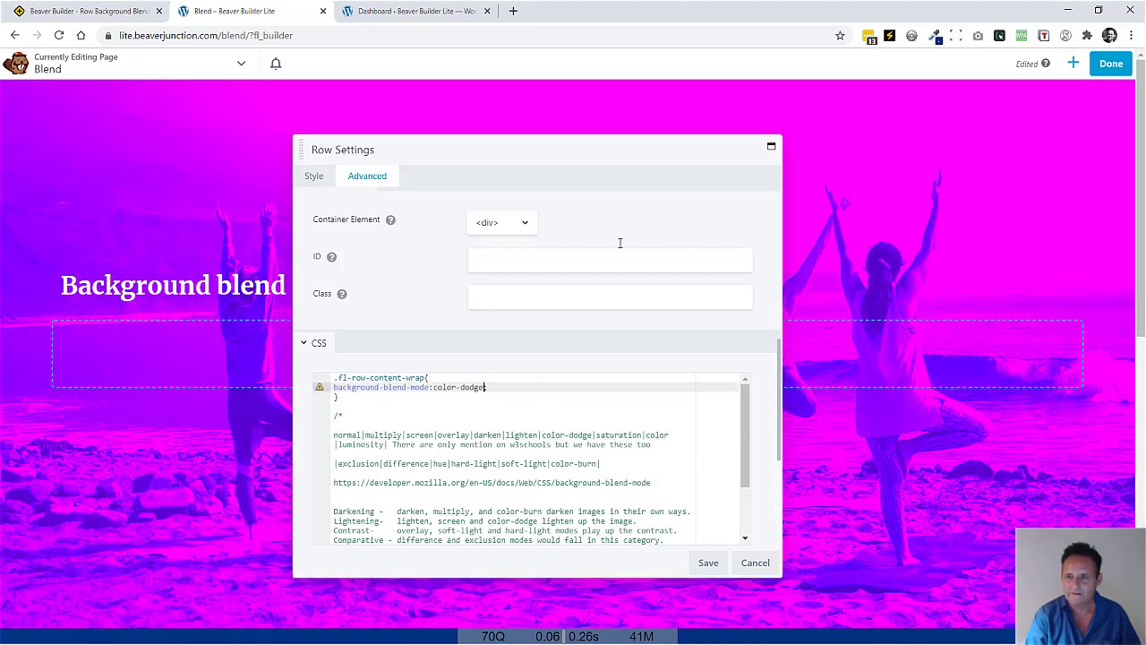
{"action": "left_click_drag", "start_coordinate": [594, 157], "coordinate": [500, 139]}
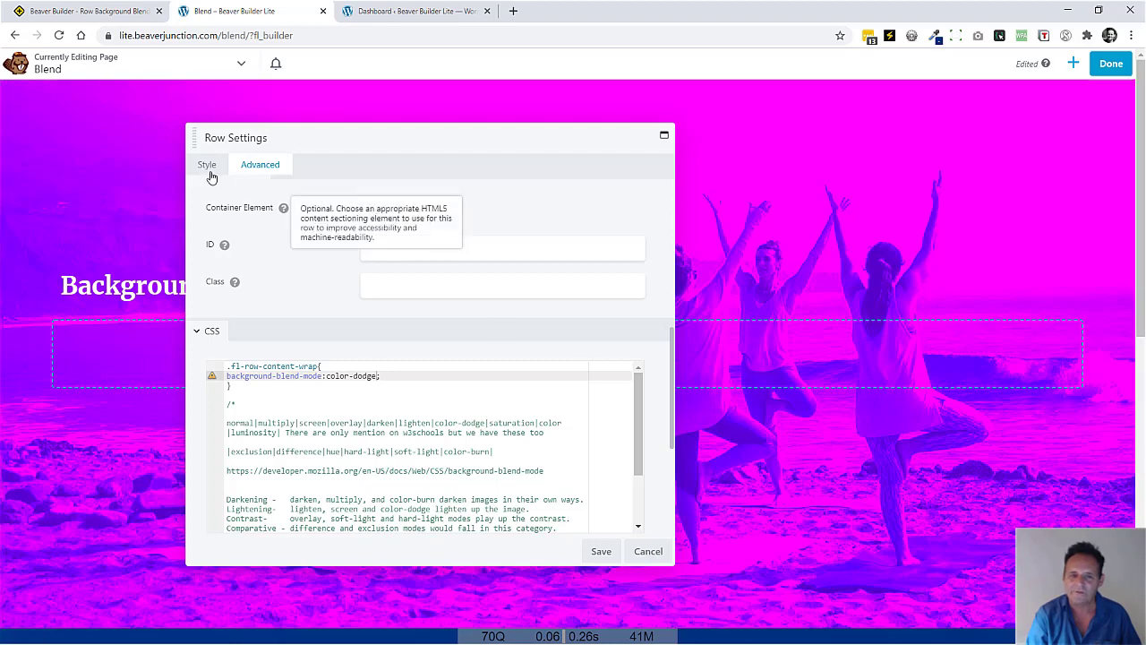
- Set the row's background overlay type to Gradient
{"action": "left_click_drag", "start_coordinate": [408, 135], "coordinate": [538, 166]}
{"action": "left_click", "coordinate": [334, 198]}
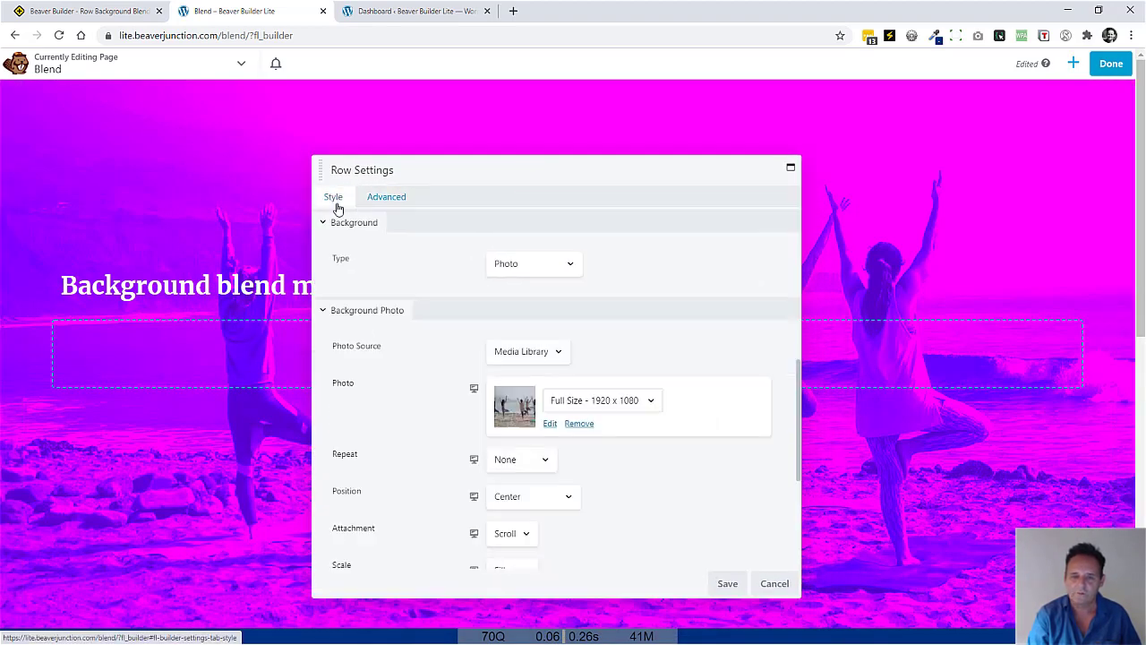
{"action": "scroll", "coordinate": [573, 355], "scroll_direction": "up", "scroll_amount": 5}
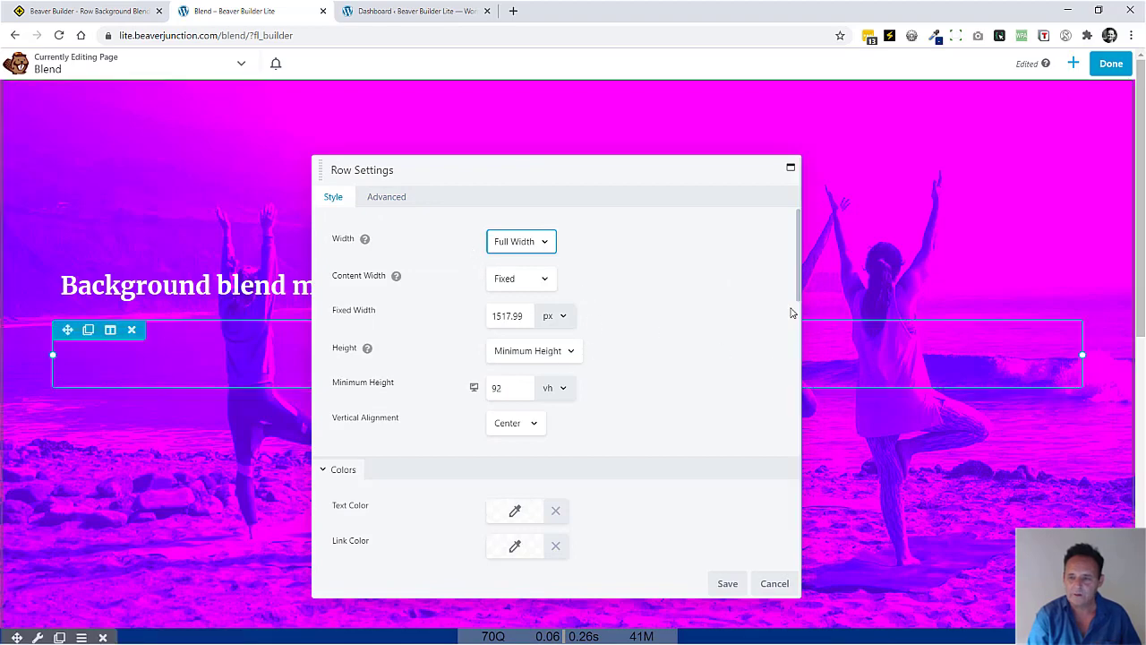
{"action": "left_click_drag", "start_coordinate": [796, 302], "coordinate": [779, 496]}
{"action": "scroll", "coordinate": [779, 496], "scroll_direction": "down", "scroll_amount": 1}
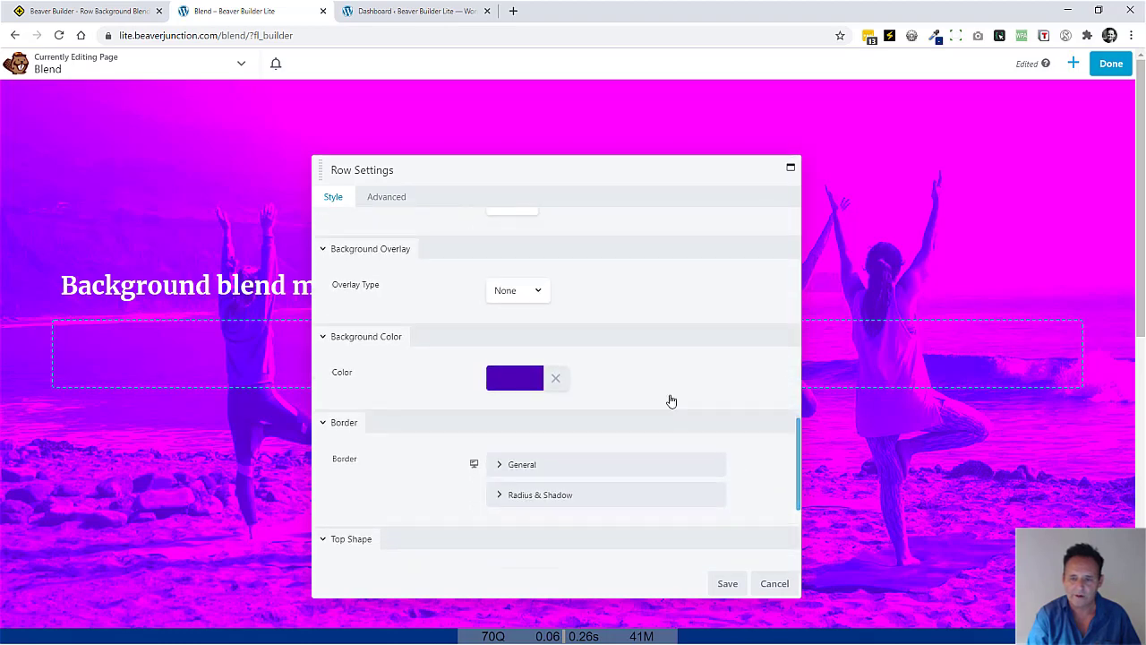
{"action": "left_click", "coordinate": [541, 291]}
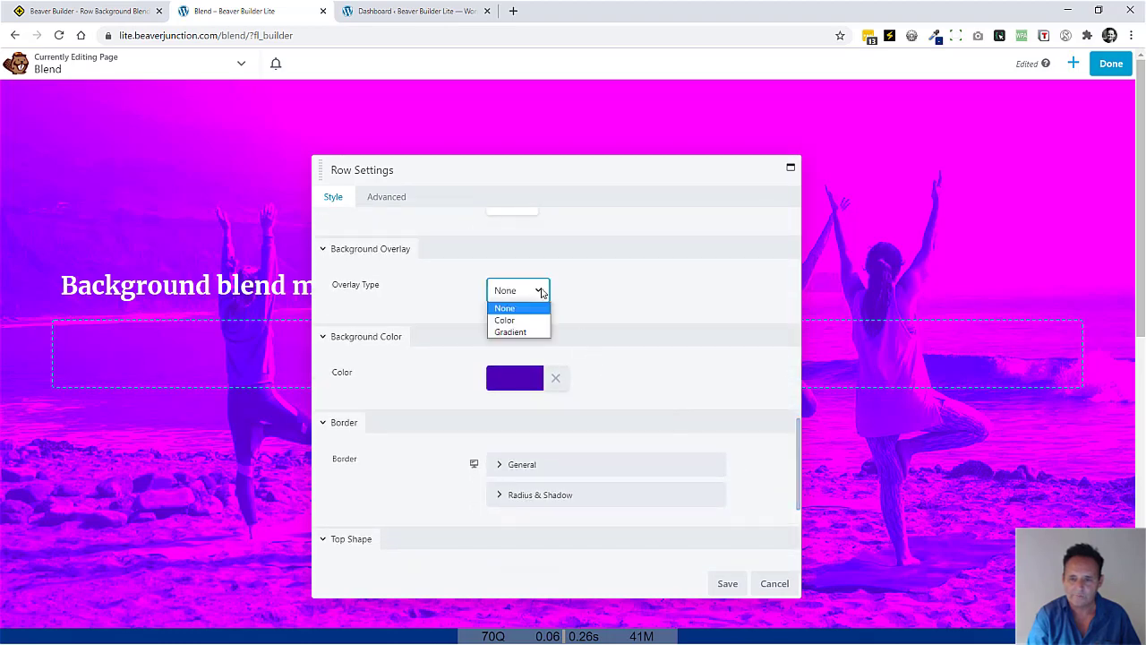
{"action": "left_click", "coordinate": [528, 332]}
- Copy the row's background color #4e00b5 into the first color of the overlay gradient
{"action": "left_click", "coordinate": [529, 448]}
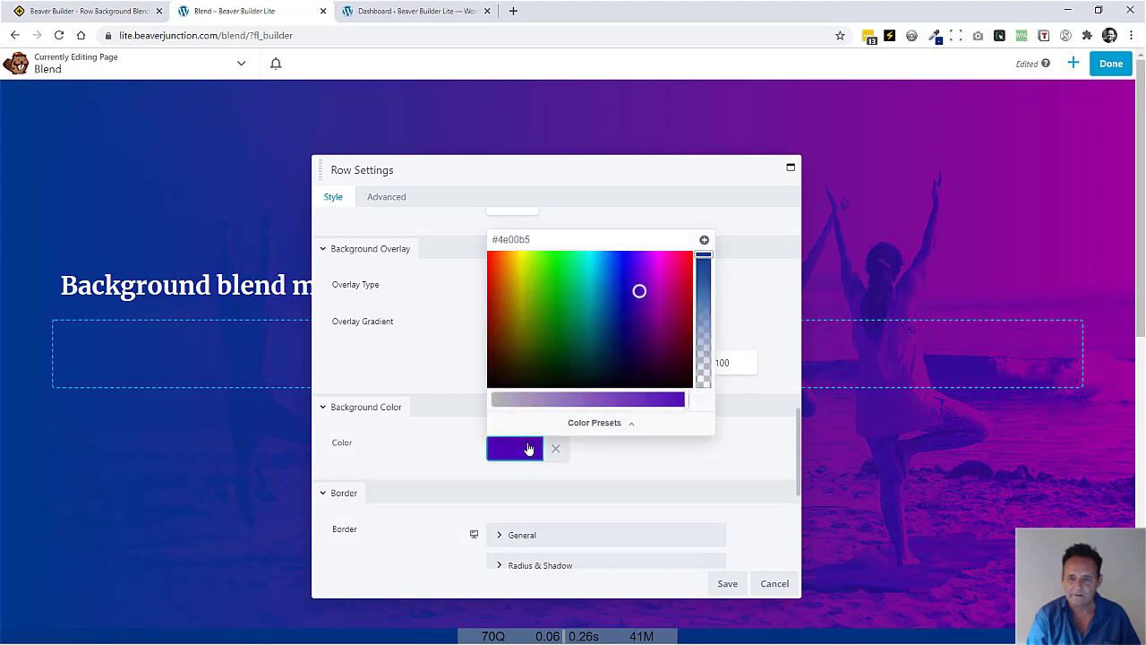
{"action": "left_click_drag", "start_coordinate": [557, 239], "coordinate": [461, 236]}
{"action": "key", "text": "ctrl+c"}
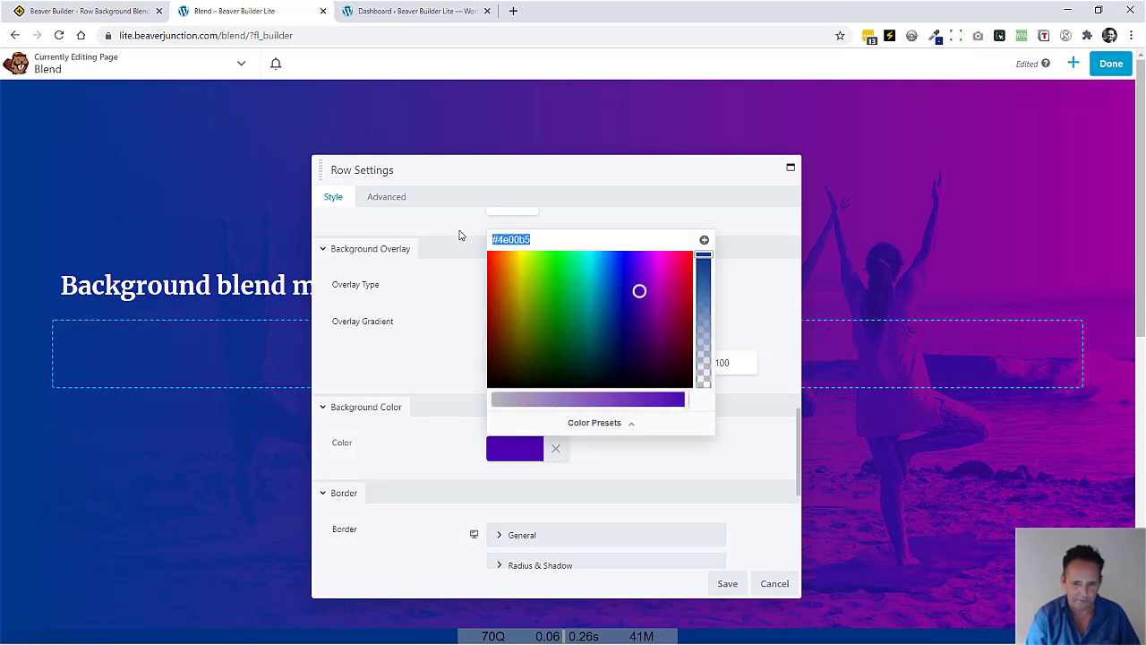
{"action": "left_click", "coordinate": [682, 468]}
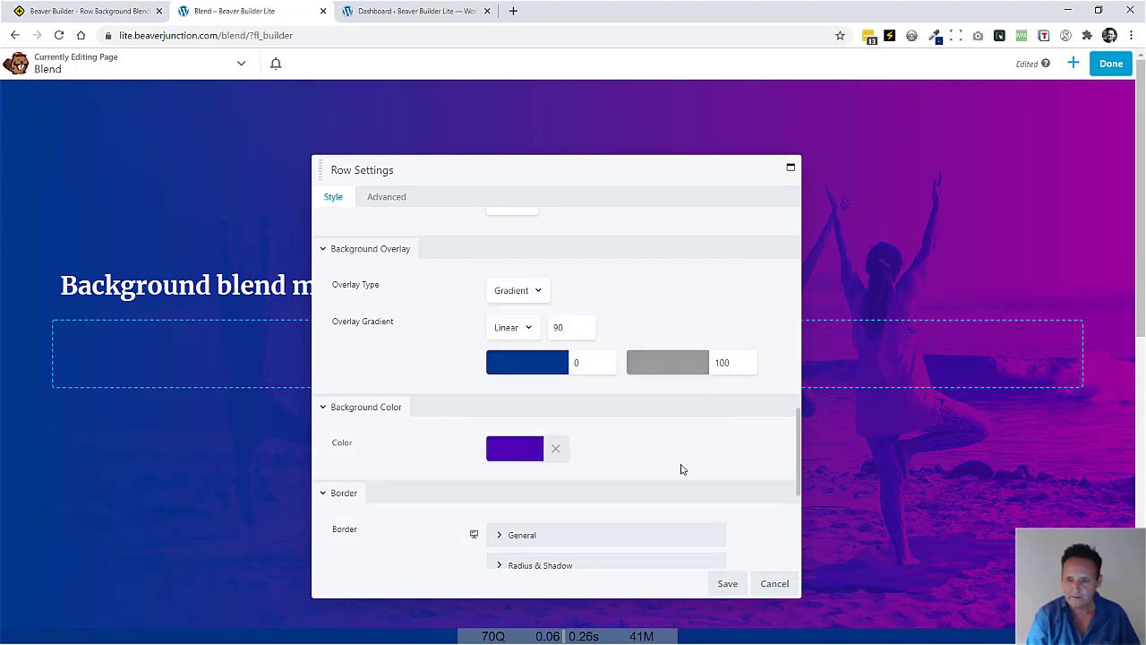
{"action": "left_click", "coordinate": [555, 366]}
{"action": "left_click_drag", "start_coordinate": [533, 385], "coordinate": [463, 379]}
{"action": "key", "text": "ctrl+v"}
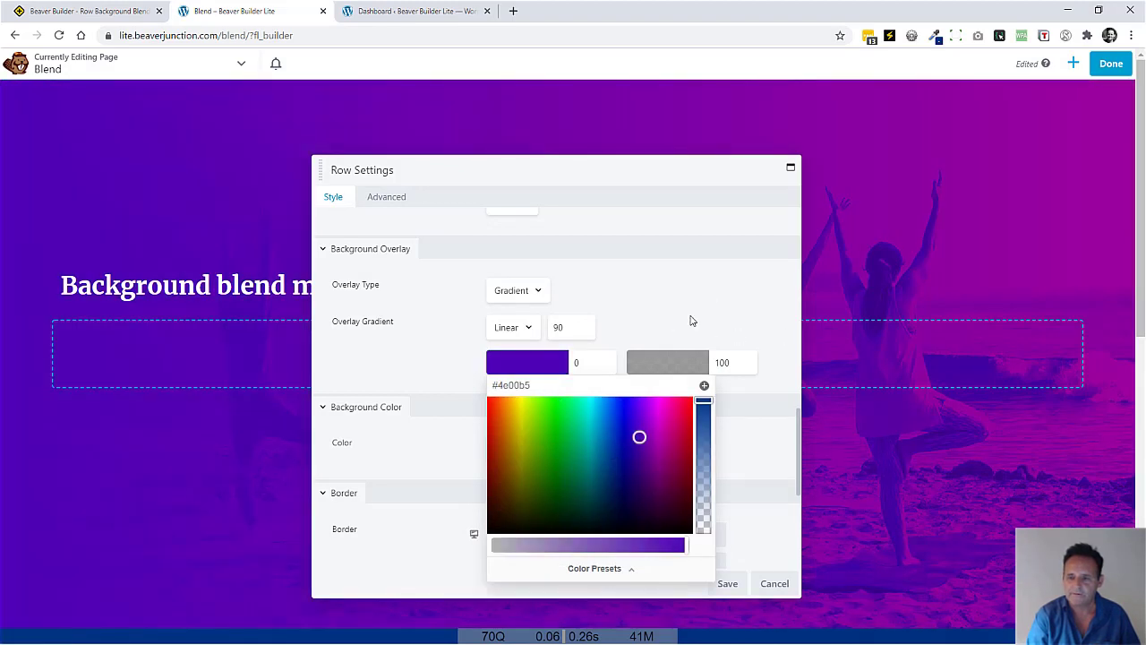
{"action": "left_click", "coordinate": [678, 340]}
- Set the overlay gradient's second color to #4e00b5 and reduce its opacity to 0.01
{"action": "left_click", "coordinate": [673, 364]}
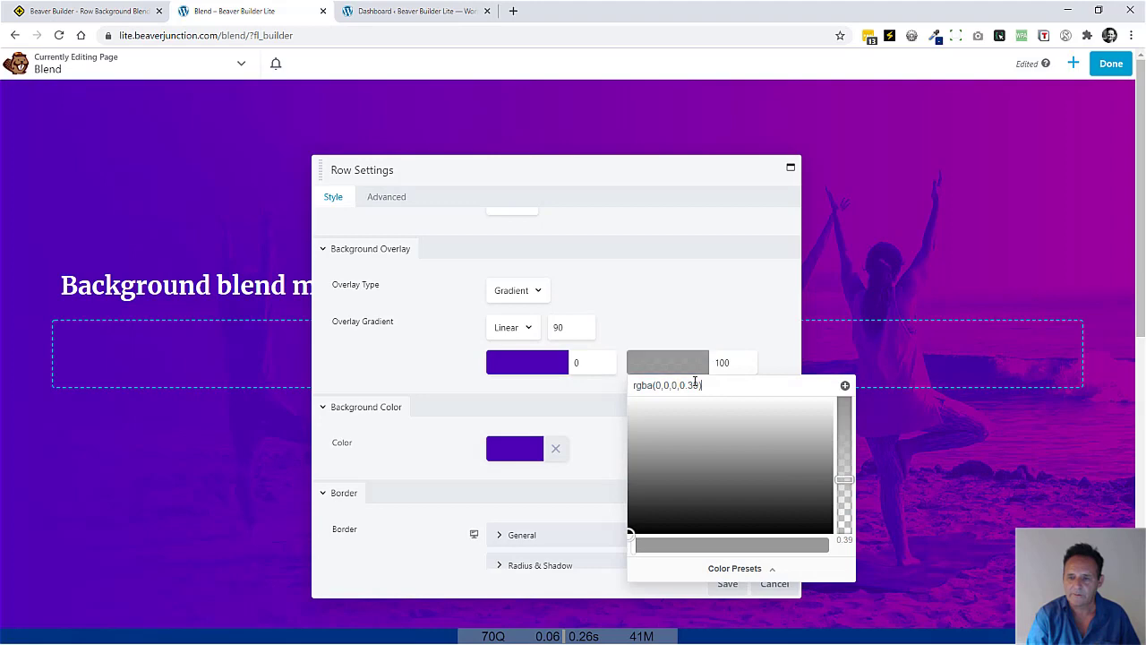
{"action": "left_click_drag", "start_coordinate": [696, 381], "coordinate": [555, 381]}
{"action": "key", "text": "ctrl+v"}
{"action": "left_click", "coordinate": [647, 303]}
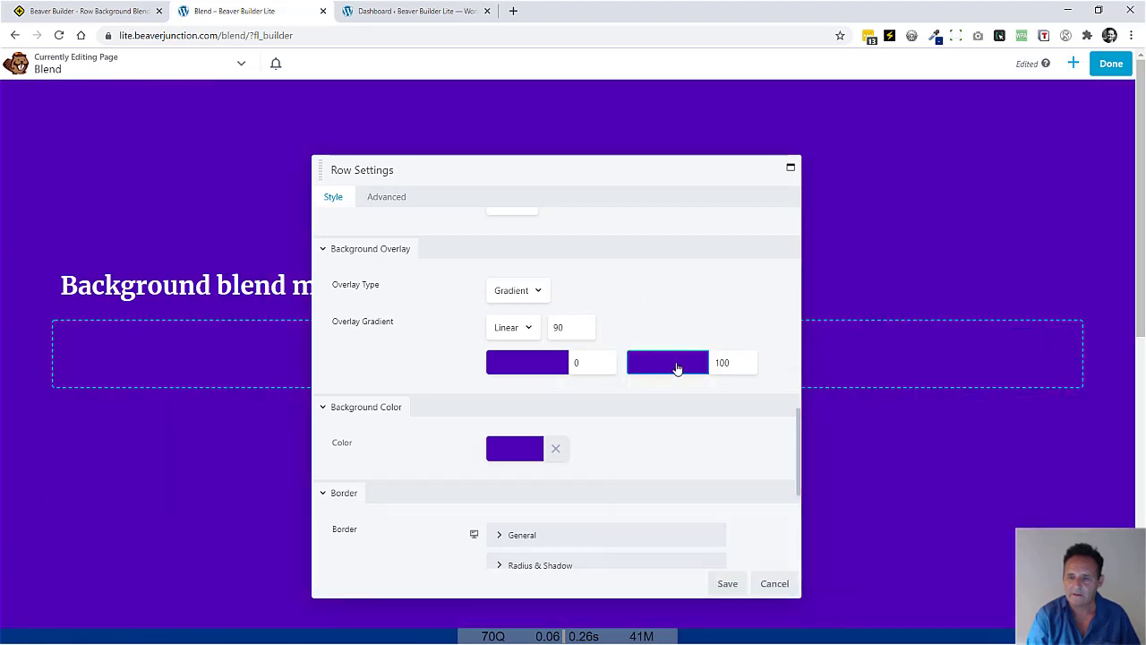
{"action": "left_click", "coordinate": [676, 367]}
{"action": "left_click_drag", "start_coordinate": [842, 403], "coordinate": [833, 540]}
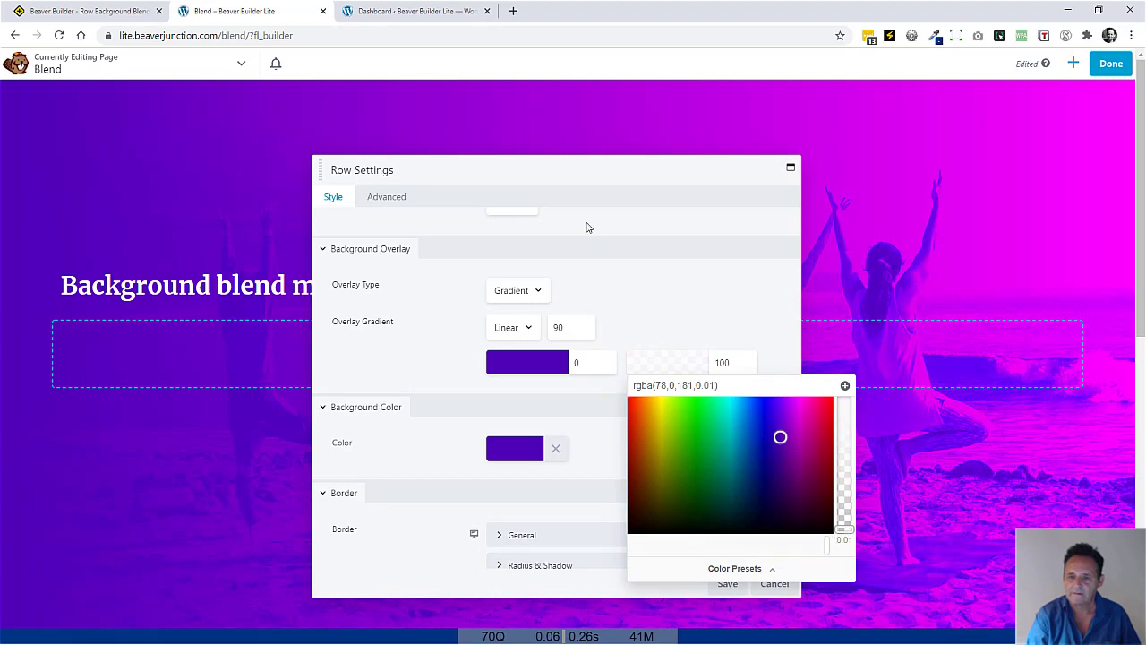
{"action": "mouse_move", "coordinate": [580, 176]}
{"action": "left_mouse_down"}
{"action": "mouse_move", "coordinate": [639, 455]}
{"action": "mouse_move", "coordinate": [632, 522]}
{"action": "mouse_move", "coordinate": [586, 205]}
{"action": "mouse_move", "coordinate": [591, 171]}
{"action": "left_mouse_up"}
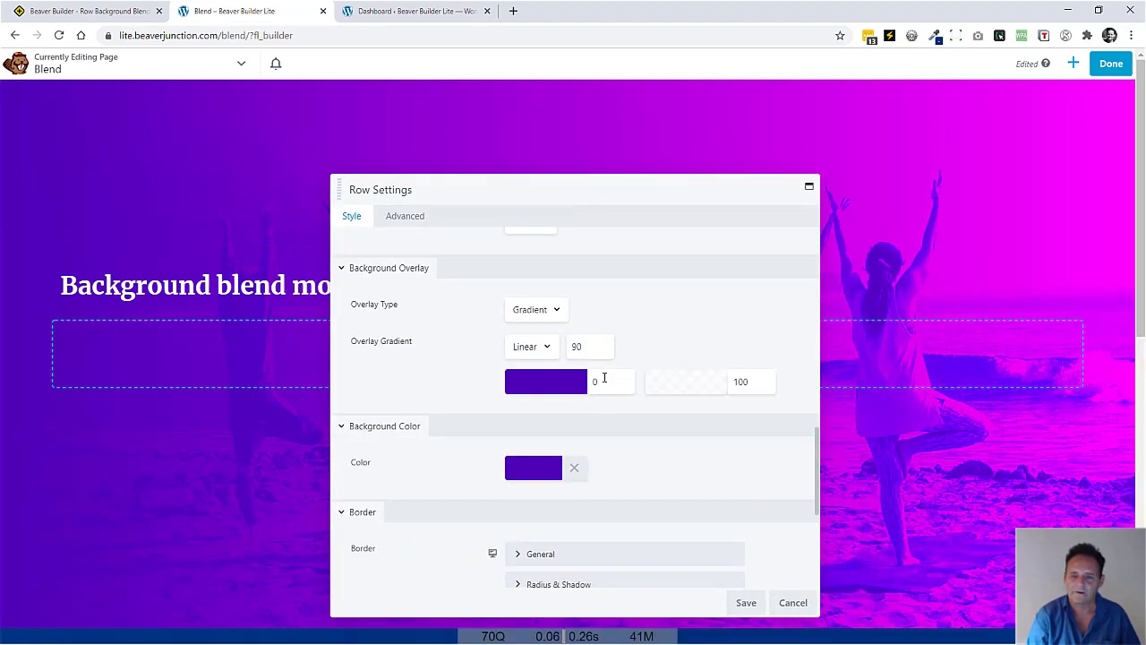
- Set the stop position of the overlay gradient's first color to 25
{"action": "left_click", "coordinate": [605, 378]}
{"action": "left_click_drag", "start_coordinate": [538, 415], "coordinate": [582, 415]}
{"action": "left_click_drag", "start_coordinate": [576, 195], "coordinate": [467, 166]}
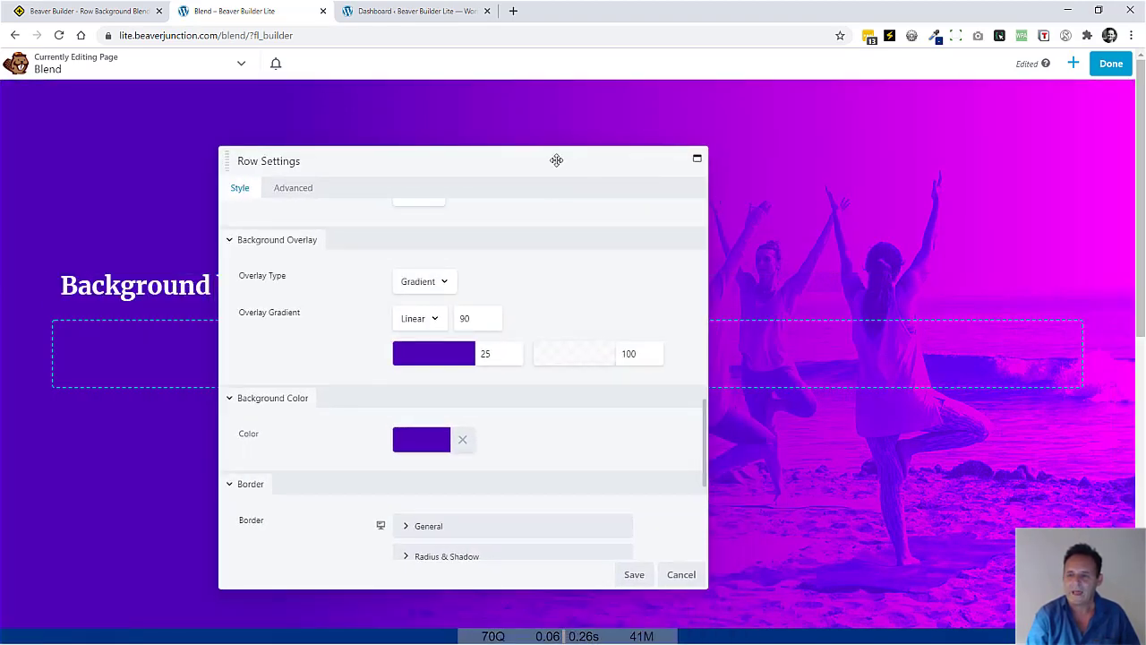
{"action": "left_click_drag", "start_coordinate": [555, 159], "coordinate": [594, 143]}
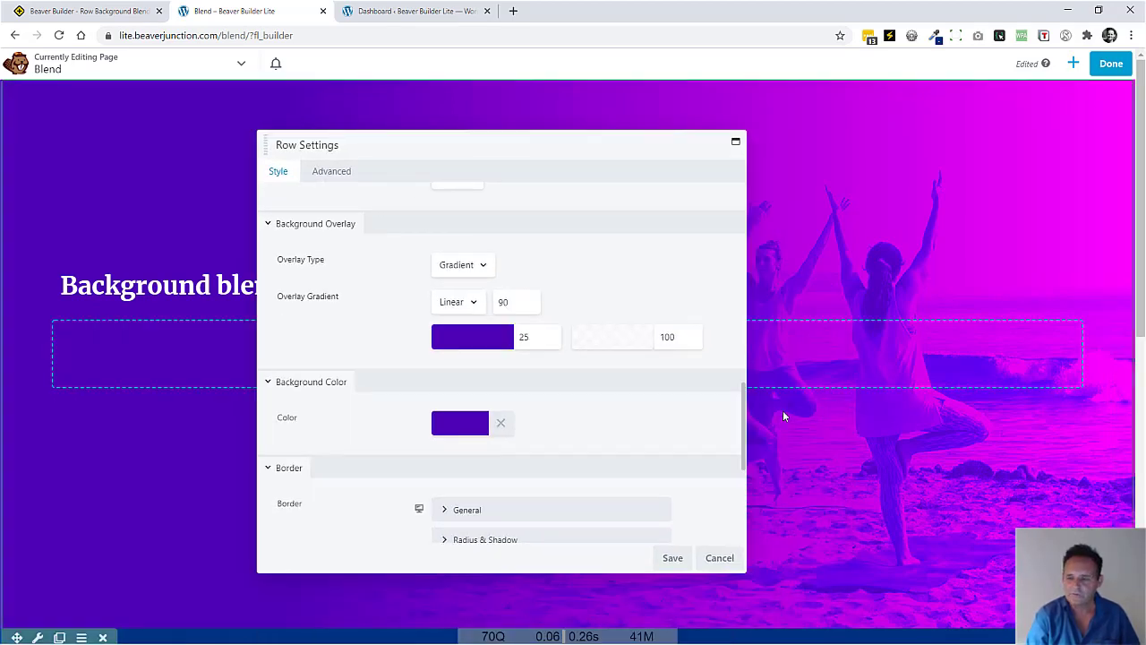
- Replace the row's background photo with mechanic.jpg from the media library
{"action": "scroll", "coordinate": [741, 414], "scroll_direction": "up", "scroll_amount": 4}
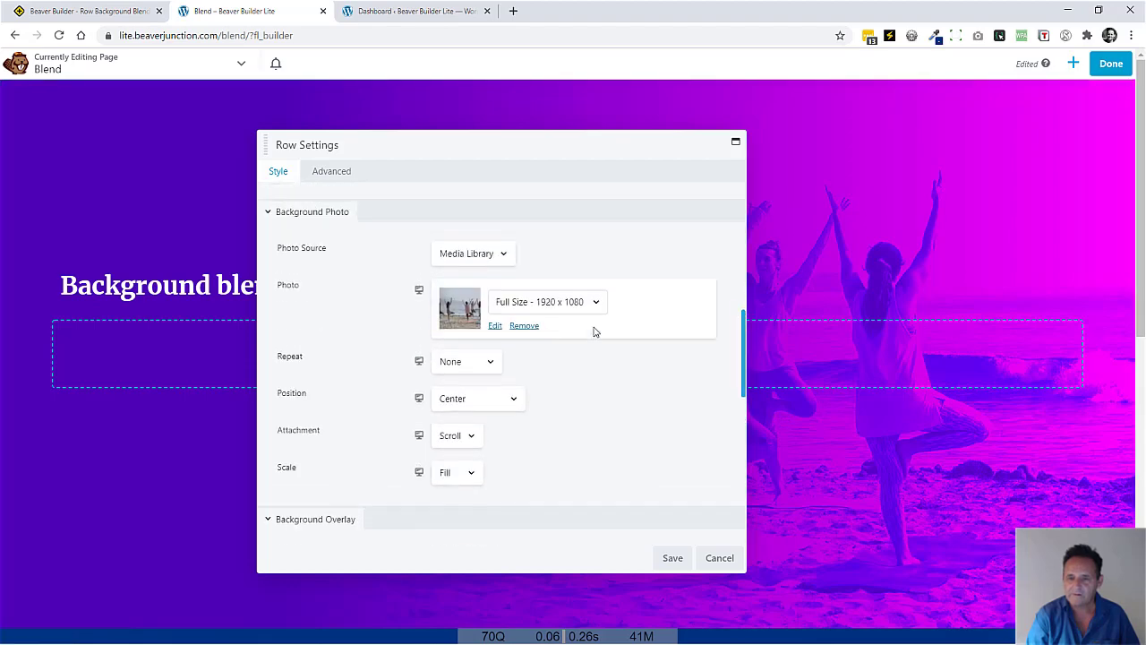
{"action": "left_click", "coordinate": [495, 327]}
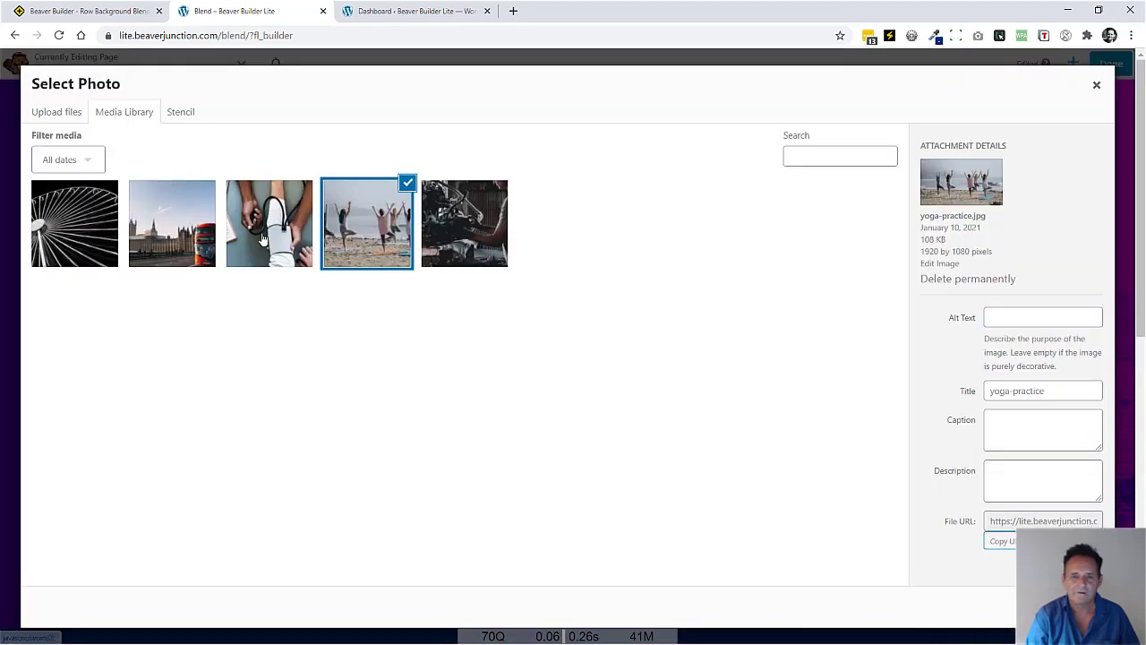
{"action": "left_click", "coordinate": [476, 232]}
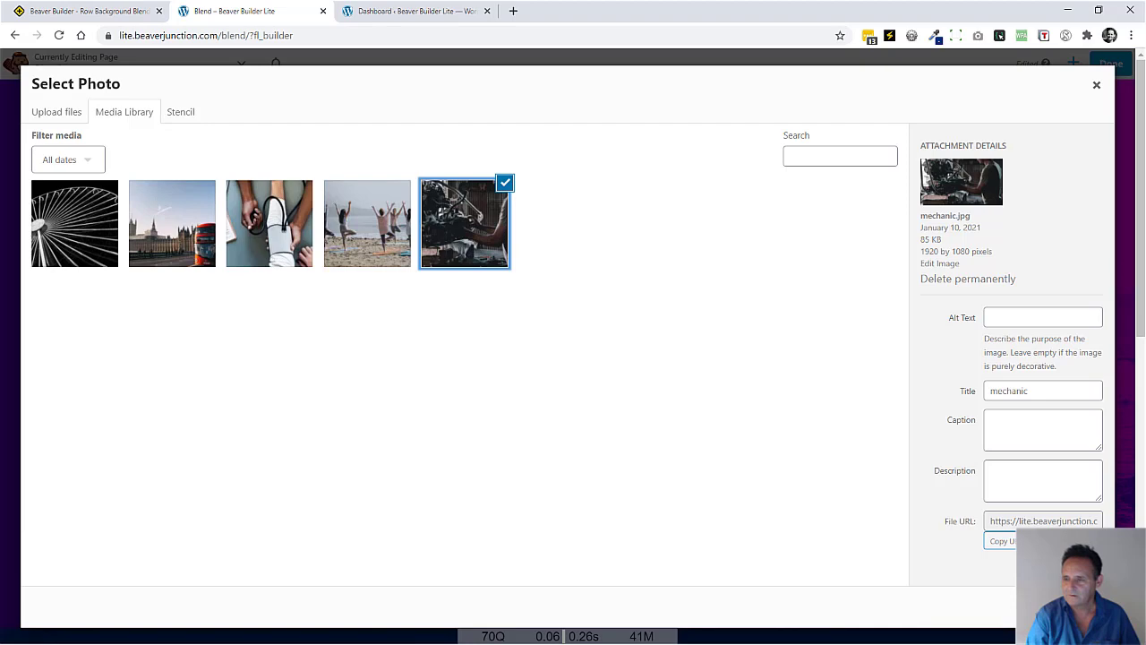
{"action": "left_click", "coordinate": [1057, 609]}
{"action": "left_click_drag", "start_coordinate": [562, 145], "coordinate": [531, 147]}
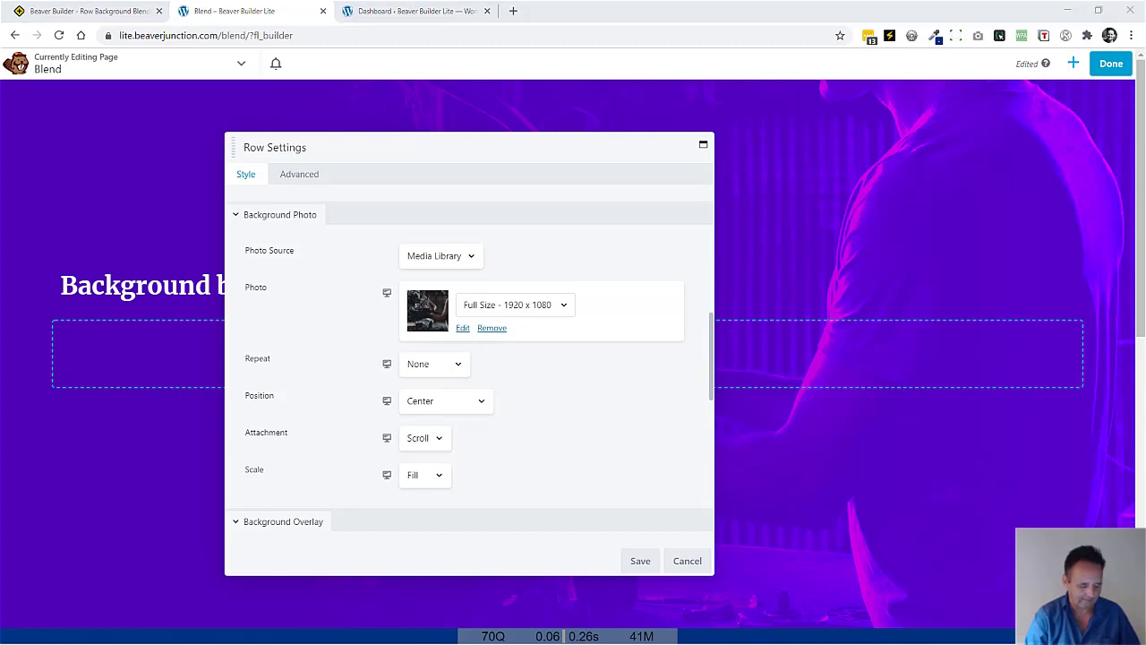
{"action": "left_click", "coordinate": [575, 420]}
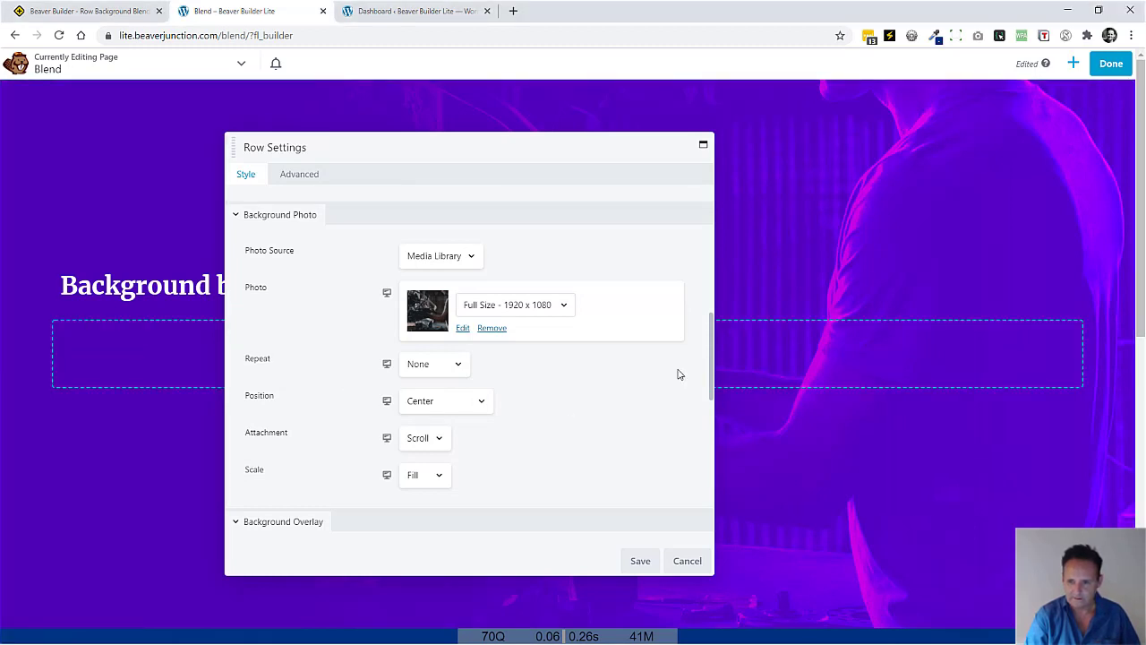
- Set the row's background overlay type to None and its background color to #e2711f
{"action": "left_click_drag", "start_coordinate": [711, 369], "coordinate": [712, 444]}
{"action": "left_click", "coordinate": [459, 305]}
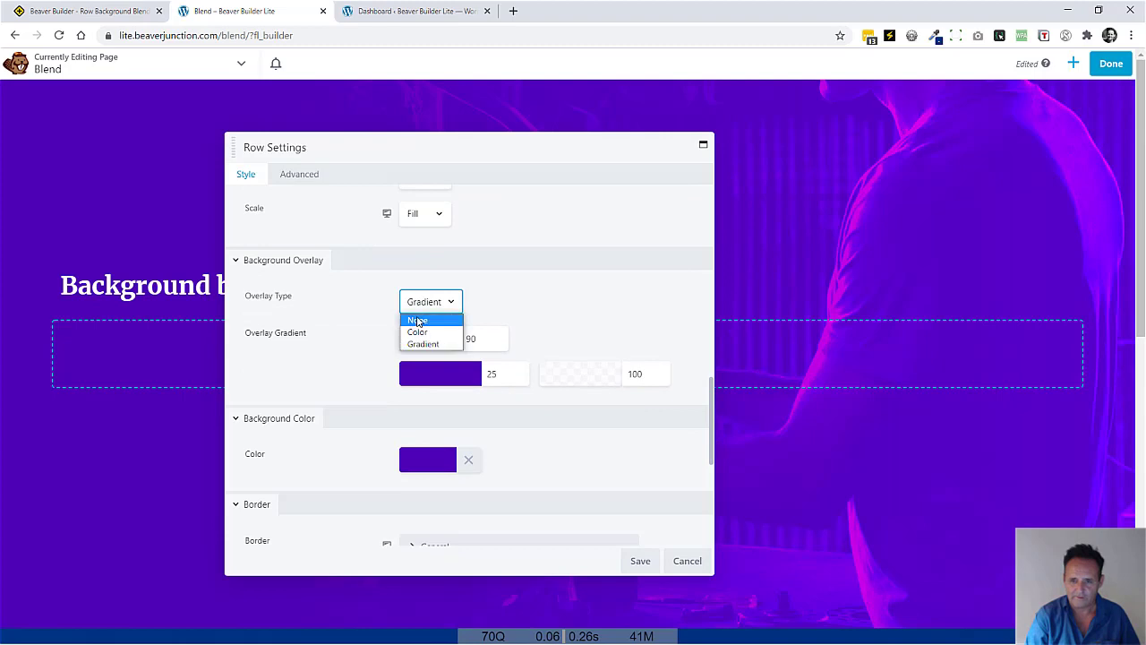
{"action": "left_click", "coordinate": [420, 320]}
{"action": "left_click", "coordinate": [414, 393]}
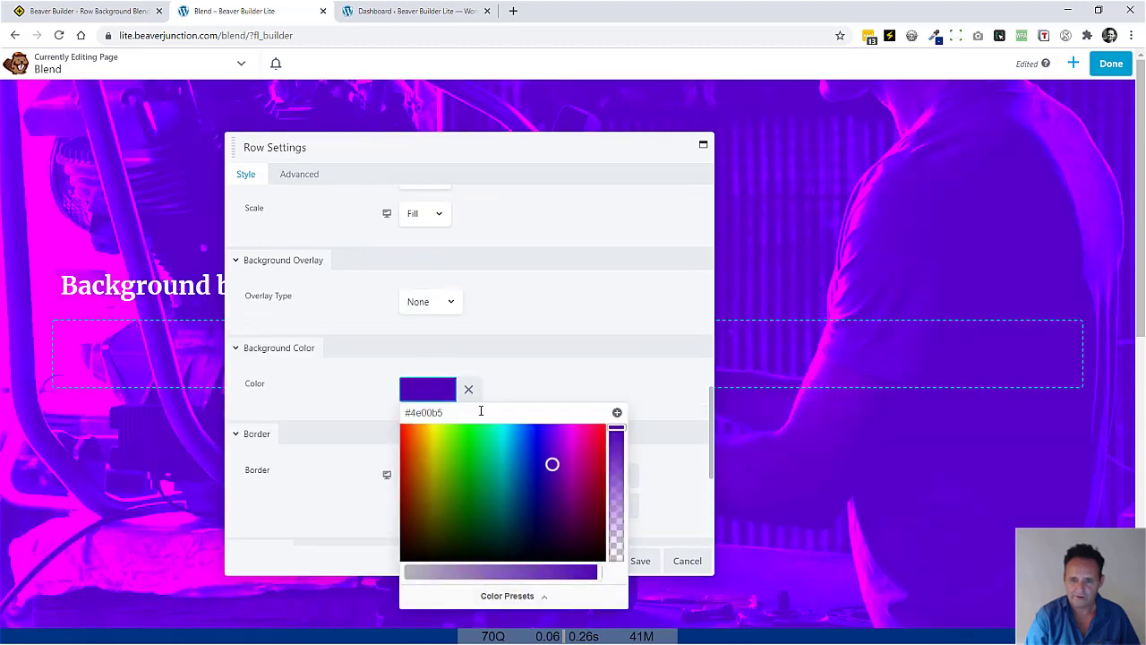
{"action": "left_click_drag", "start_coordinate": [481, 412], "coordinate": [394, 413]}
{"action": "type", "text": "#e2711f"}
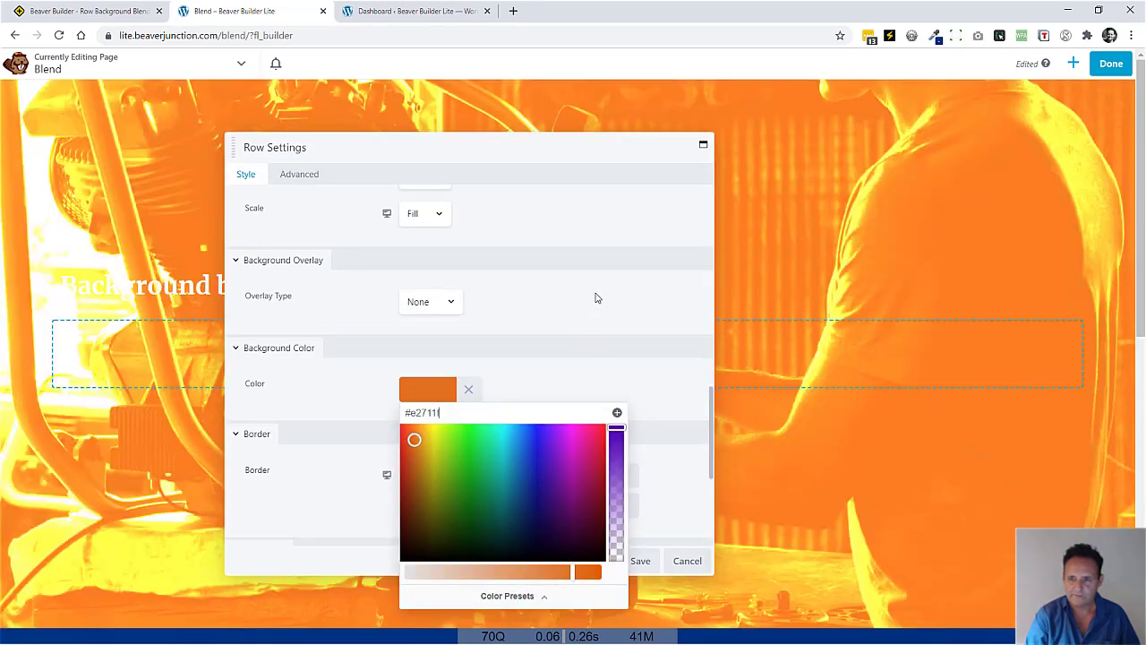
{"action": "left_click", "coordinate": [597, 298]}
- Change the background-blend-mode value in the row's custom CSS to screen
{"action": "left_click_drag", "start_coordinate": [511, 146], "coordinate": [583, 156]}
{"action": "left_click", "coordinate": [373, 183]}
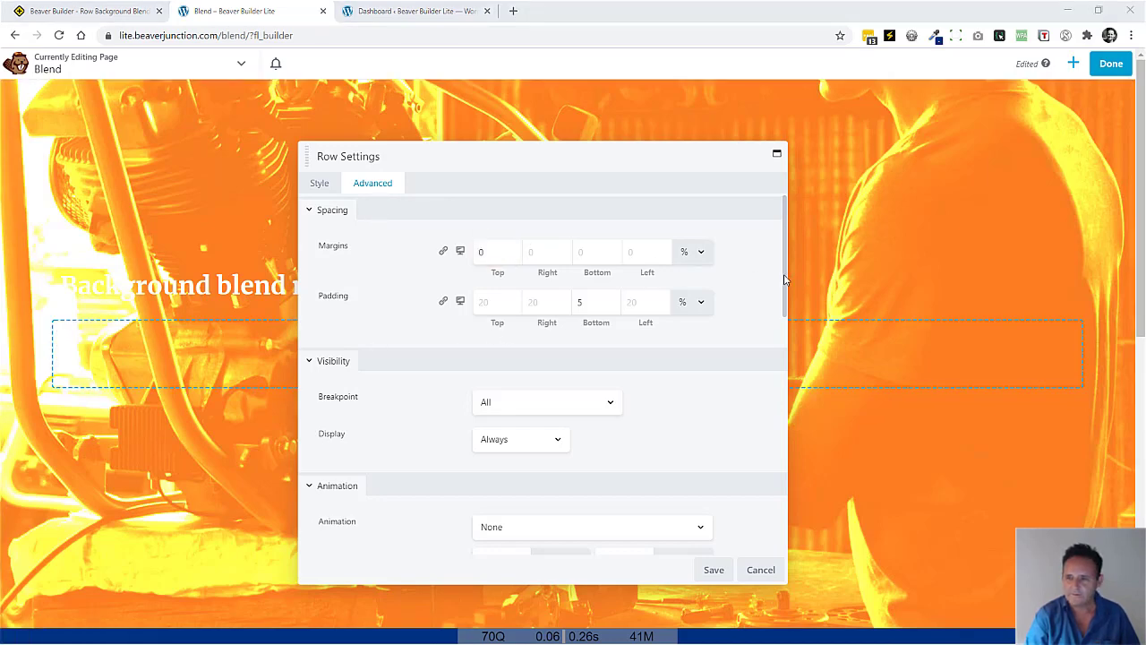
{"action": "left_click_drag", "start_coordinate": [785, 280], "coordinate": [778, 463]}
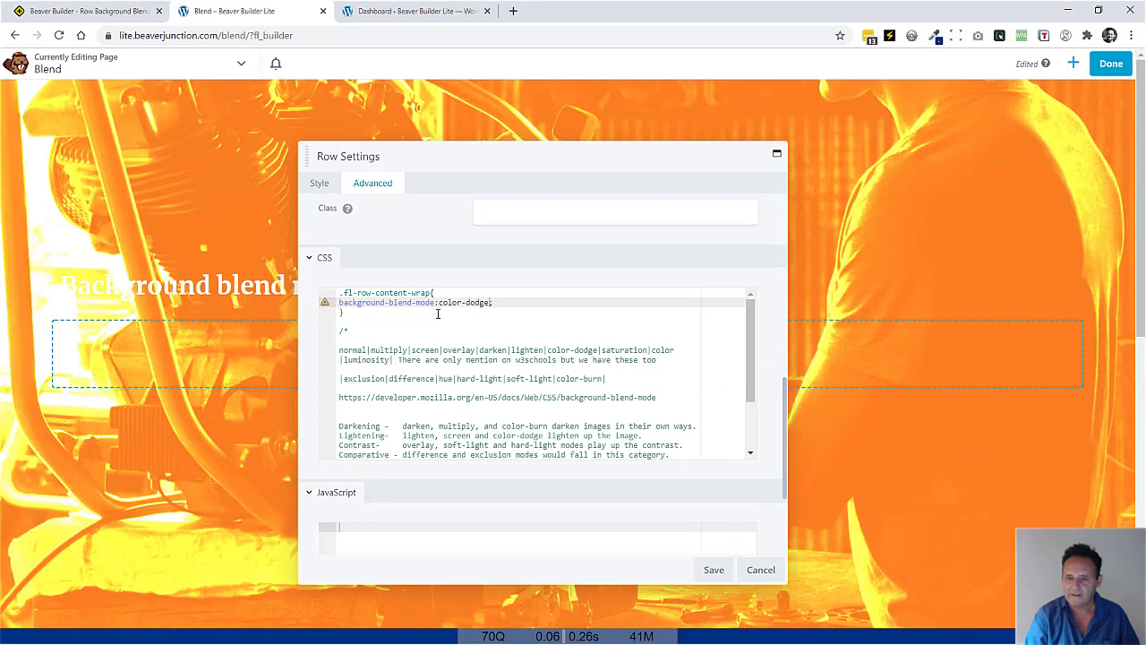
{"action": "left_click_drag", "start_coordinate": [440, 302], "coordinate": [491, 302]}
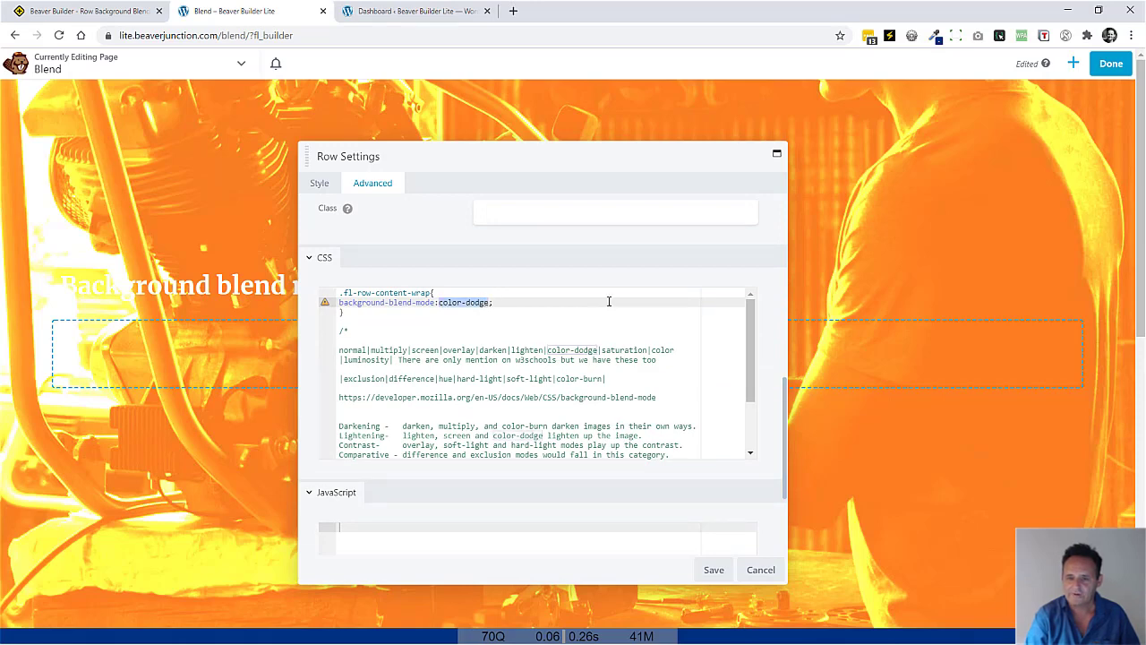
{"action": "type", "text": "screen"}
- Set the row's background overlay type to Gradient
{"action": "left_click_drag", "start_coordinate": [640, 156], "coordinate": [564, 129]}
{"action": "left_click", "coordinate": [413, 170]}
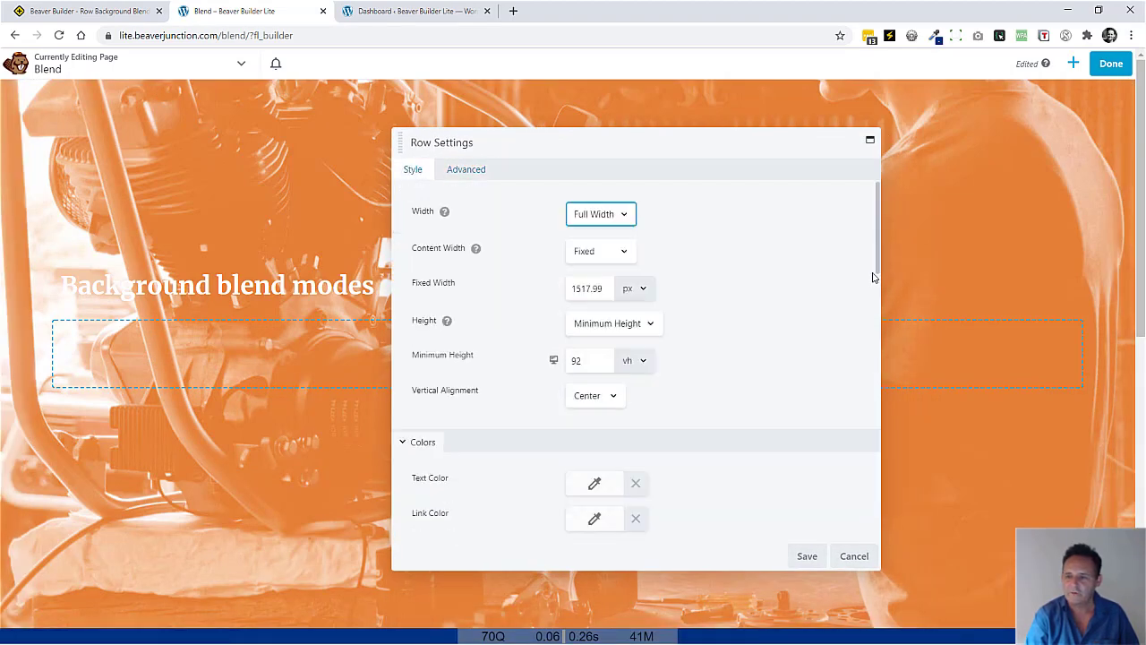
{"action": "left_click_drag", "start_coordinate": [873, 277], "coordinate": [873, 274]}
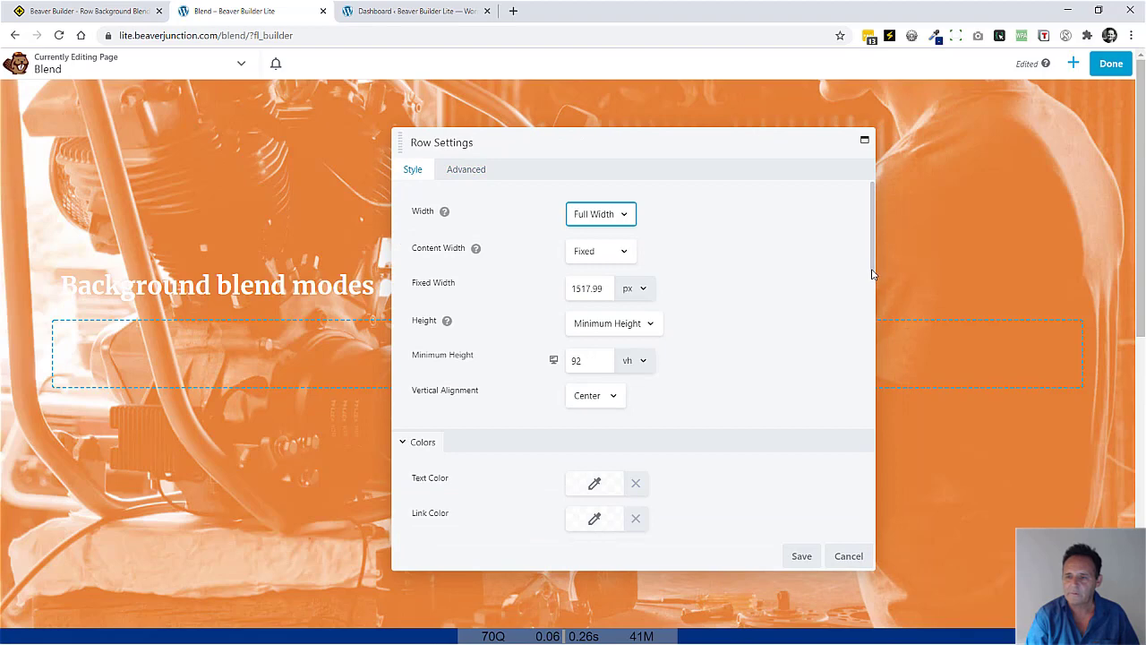
{"action": "scroll", "coordinate": [865, 317], "scroll_direction": "down", "scroll_amount": 6}
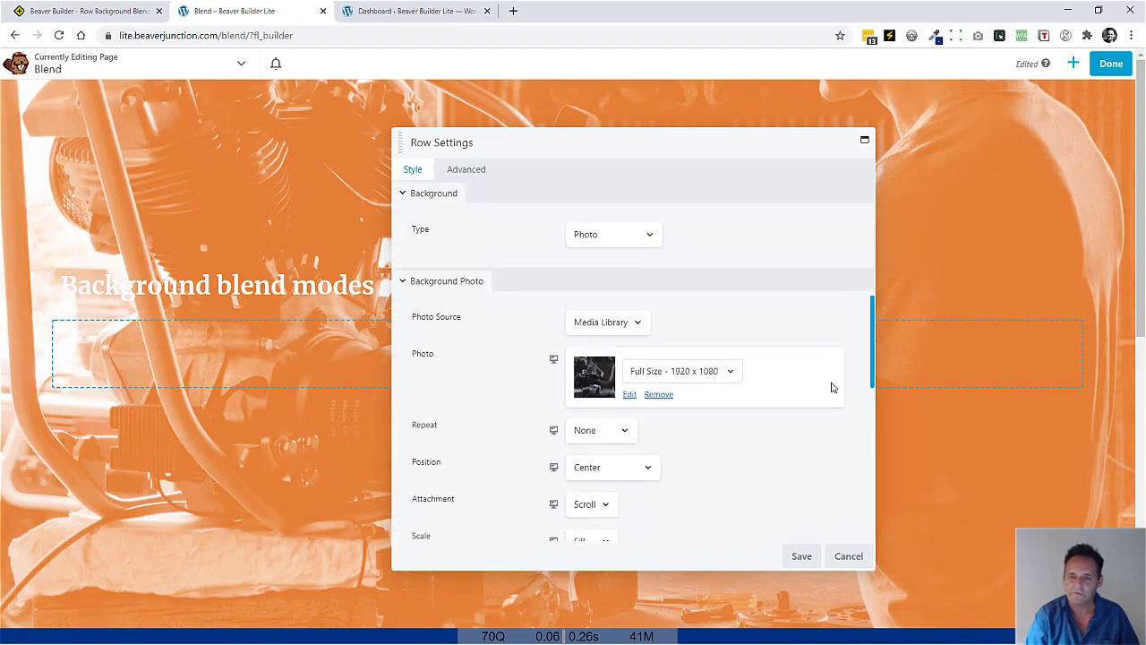
{"action": "scroll", "coordinate": [830, 374], "scroll_direction": "up", "scroll_amount": 2}
{"action": "scroll", "coordinate": [819, 394], "scroll_direction": "down", "scroll_amount": 3}
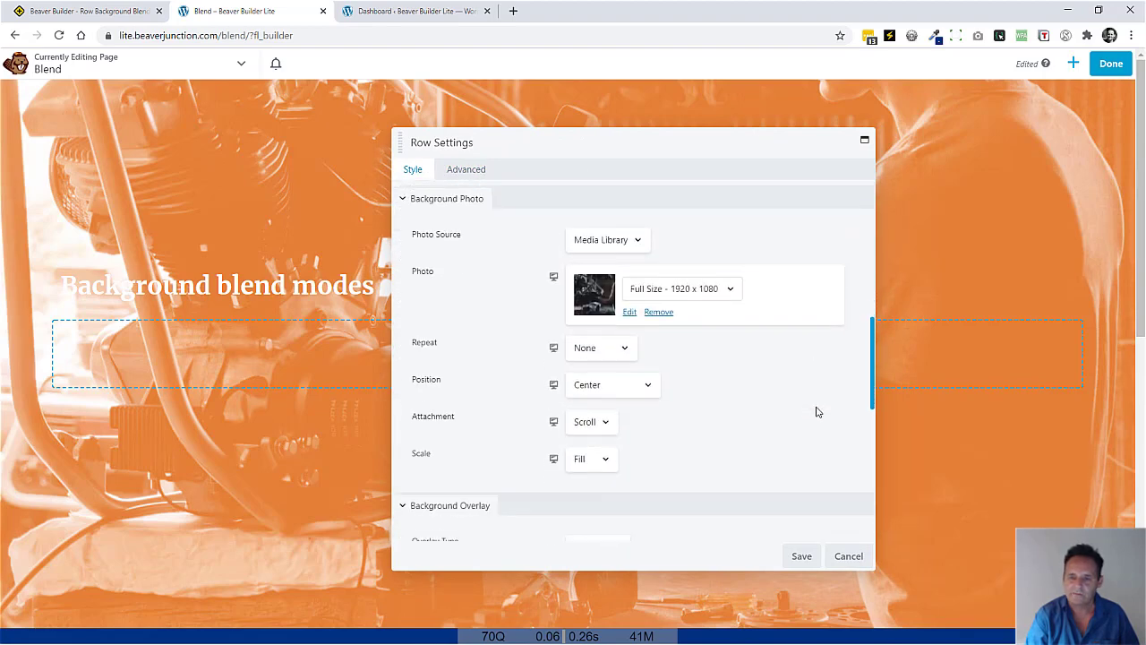
{"action": "scroll", "coordinate": [816, 412], "scroll_direction": "down", "scroll_amount": 3}
{"action": "left_click", "coordinate": [616, 337]}
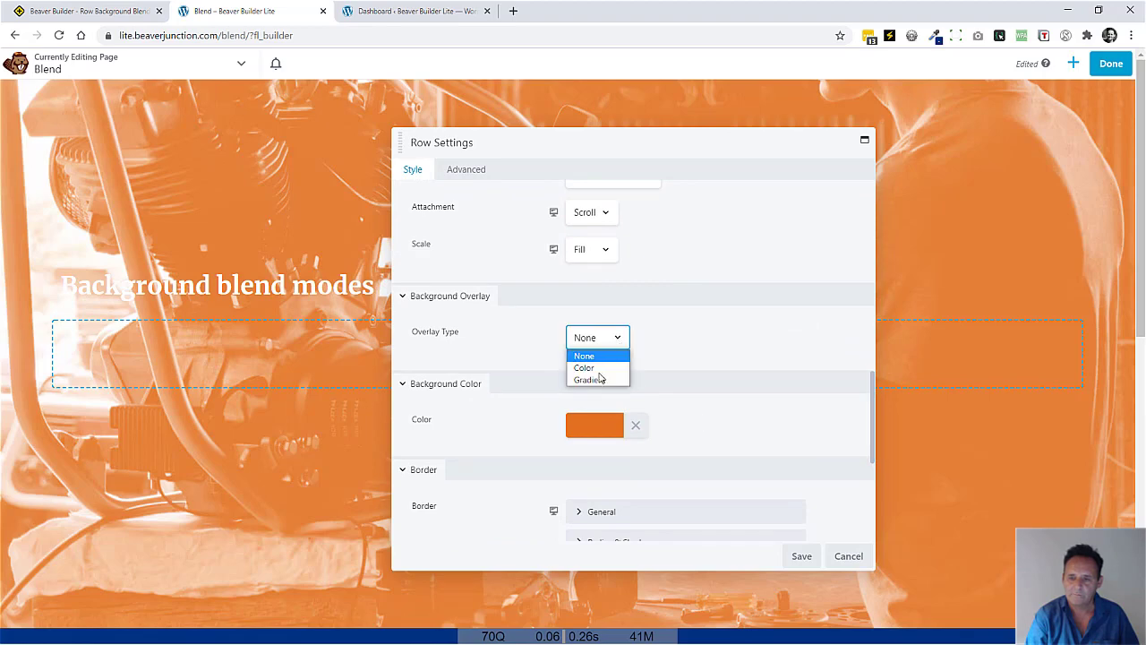
{"action": "left_click", "coordinate": [613, 381]}
- Copy the row's background color #e2711f and apply it as the overlay gradient's first color
{"action": "left_click", "coordinate": [615, 489]}
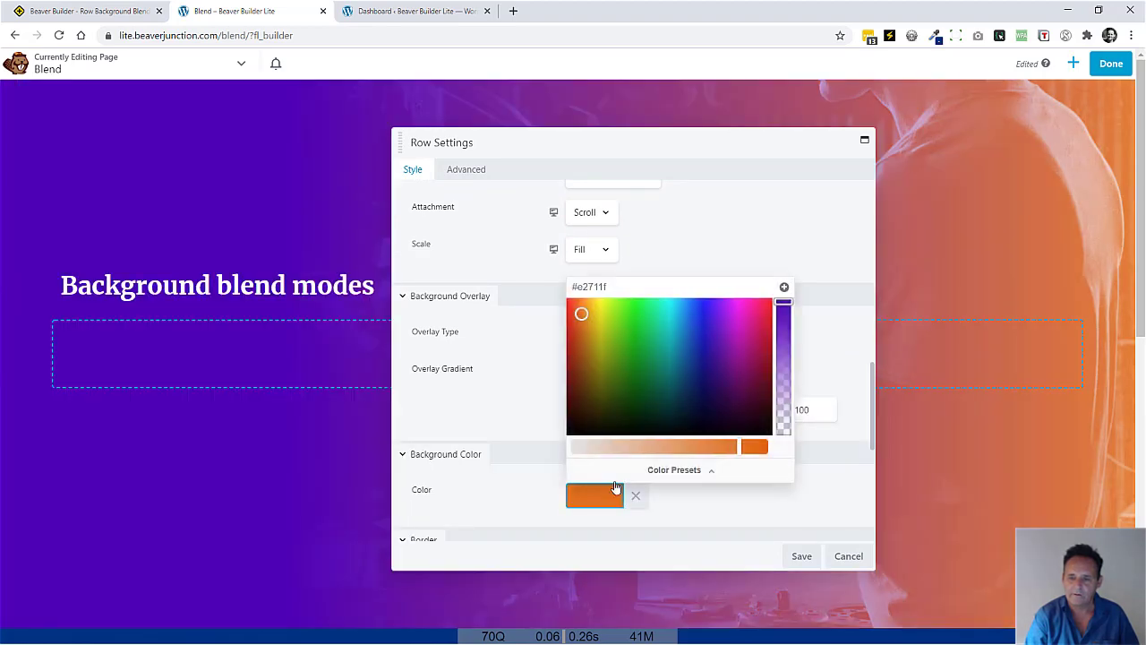
{"action": "left_click_drag", "start_coordinate": [616, 293], "coordinate": [550, 290]}
{"action": "key", "text": "ctrl+c"}
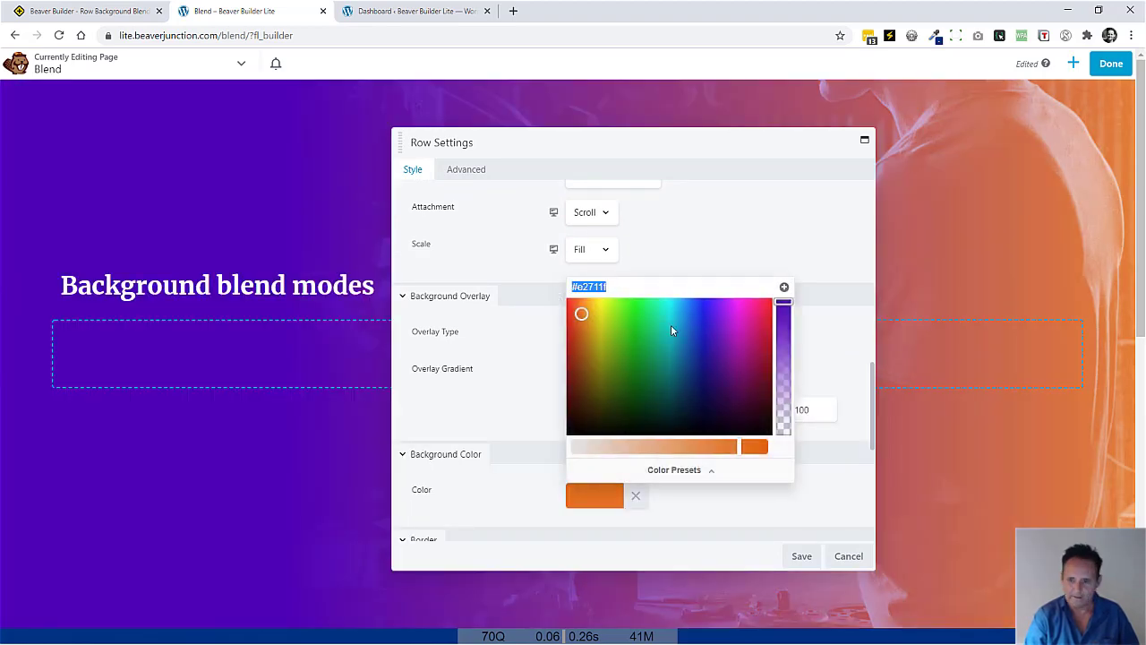
{"action": "left_click", "coordinate": [701, 251]}
{"action": "left_click", "coordinate": [629, 409]}
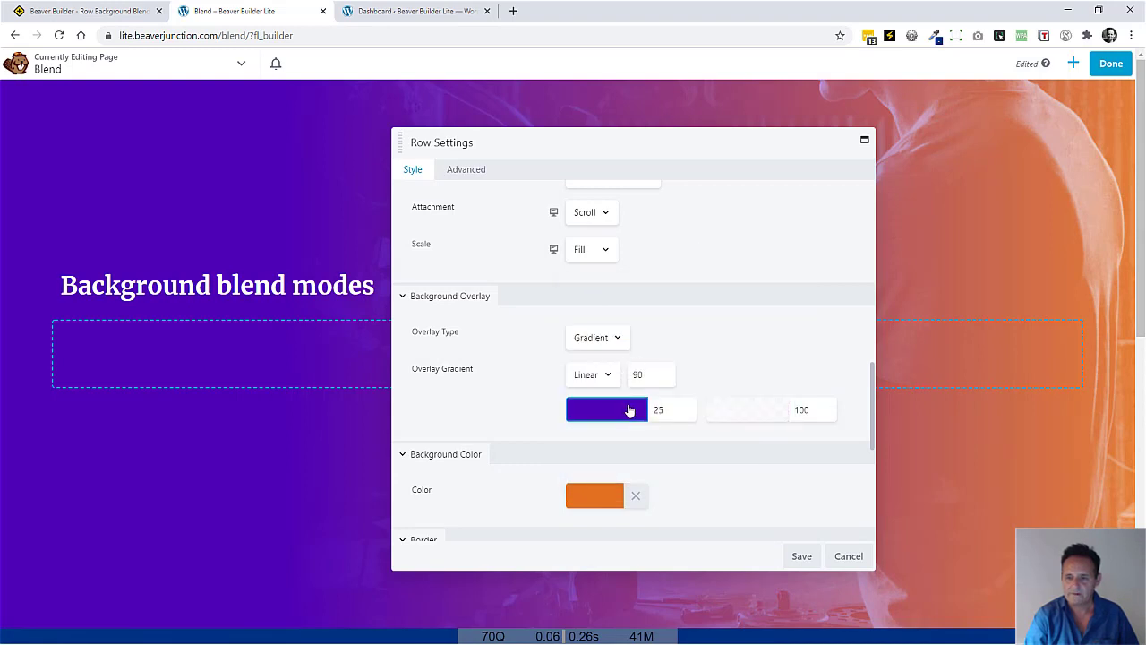
{"action": "left_click_drag", "start_coordinate": [632, 428], "coordinate": [525, 440]}
{"action": "key", "text": "ctrl+v"}
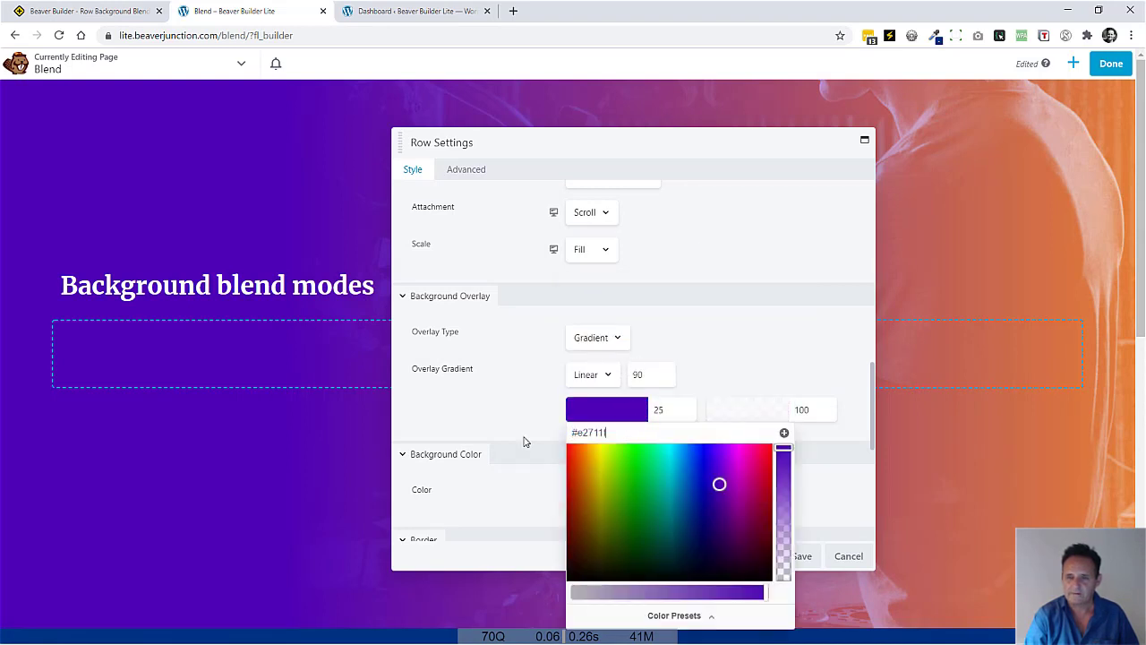
{"action": "left_click_drag", "start_coordinate": [621, 137], "coordinate": [547, 421]}
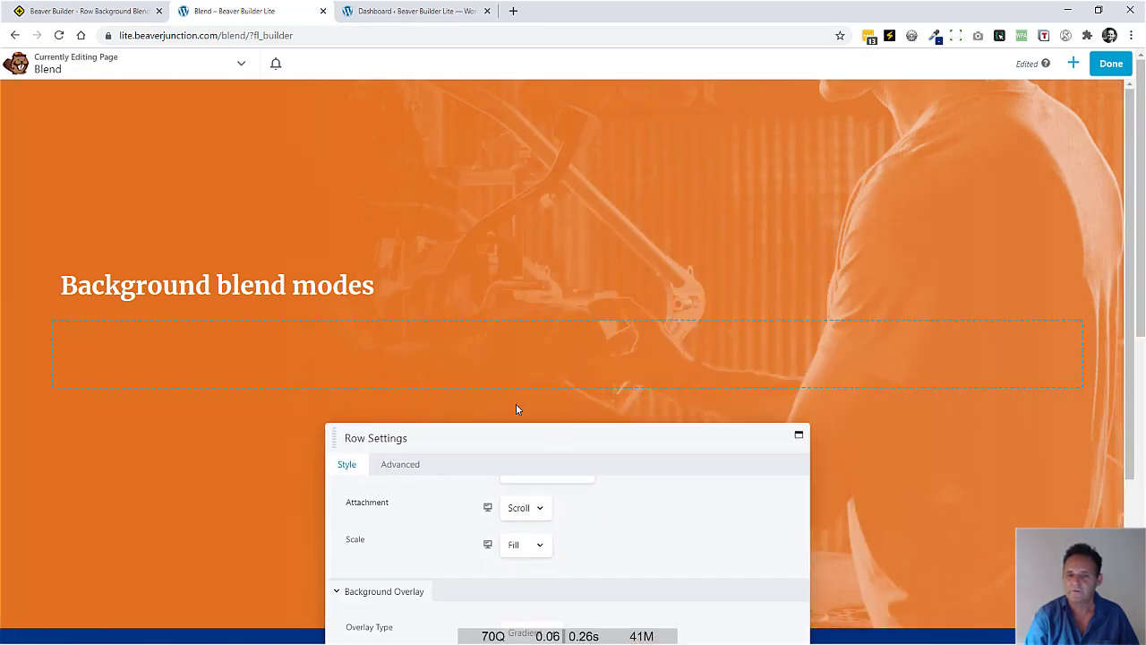
{"action": "left_click_drag", "start_coordinate": [652, 444], "coordinate": [548, 180]}
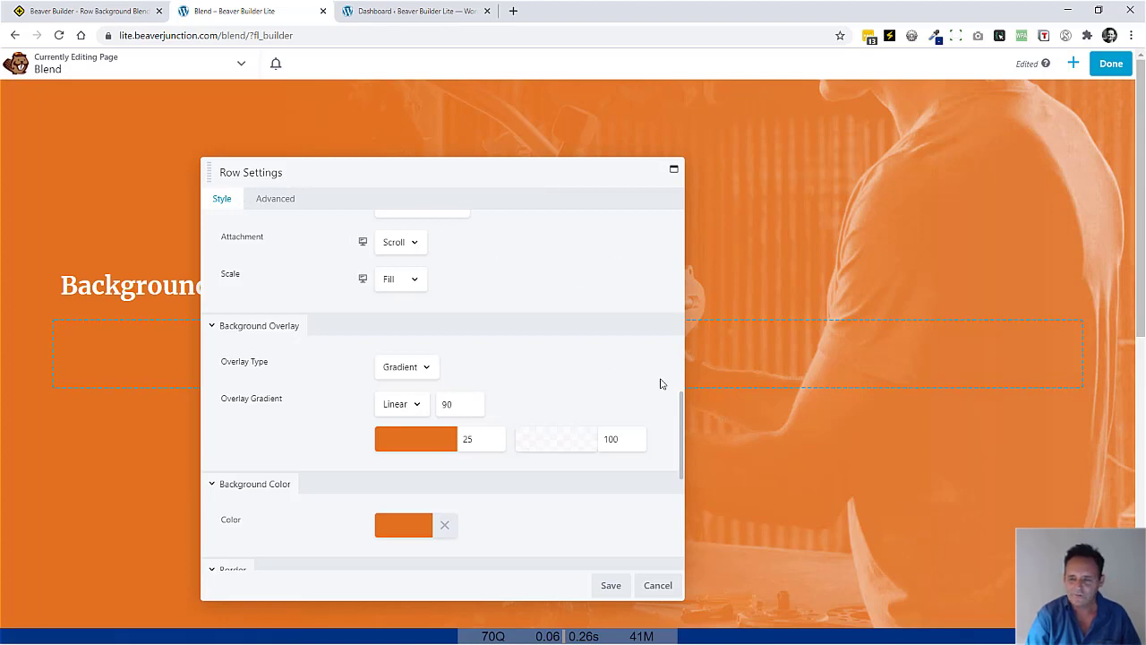
- Replace the row's background photo with London.jpg from the media library
{"action": "left_click_drag", "start_coordinate": [681, 403], "coordinate": [642, 220]}
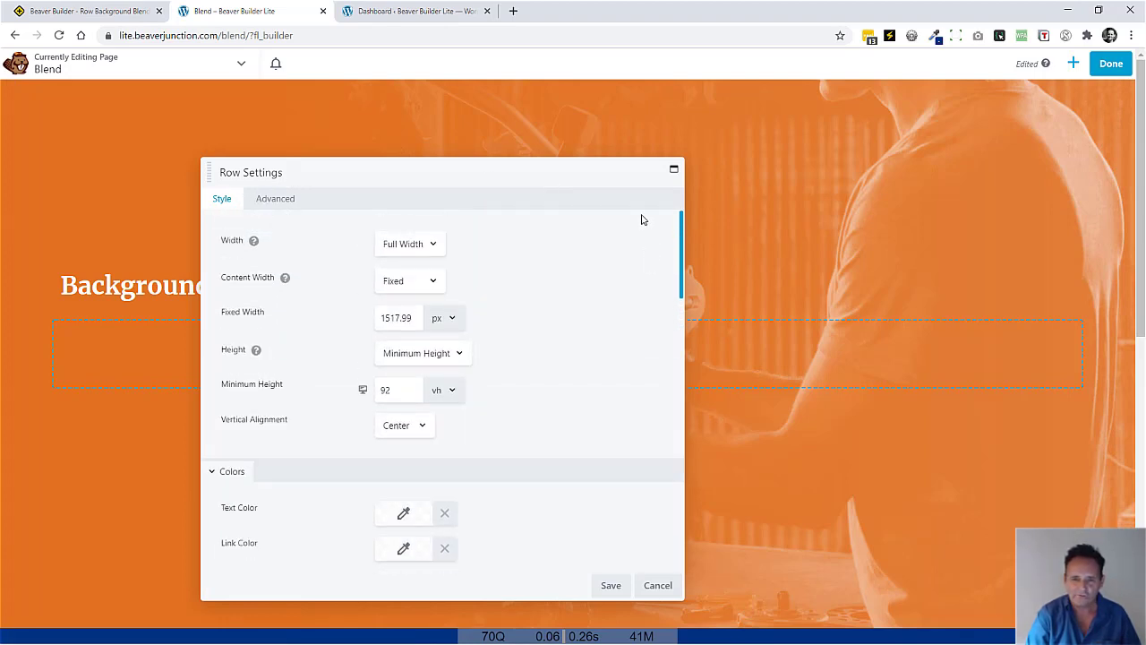
{"action": "left_click", "coordinate": [267, 200]}
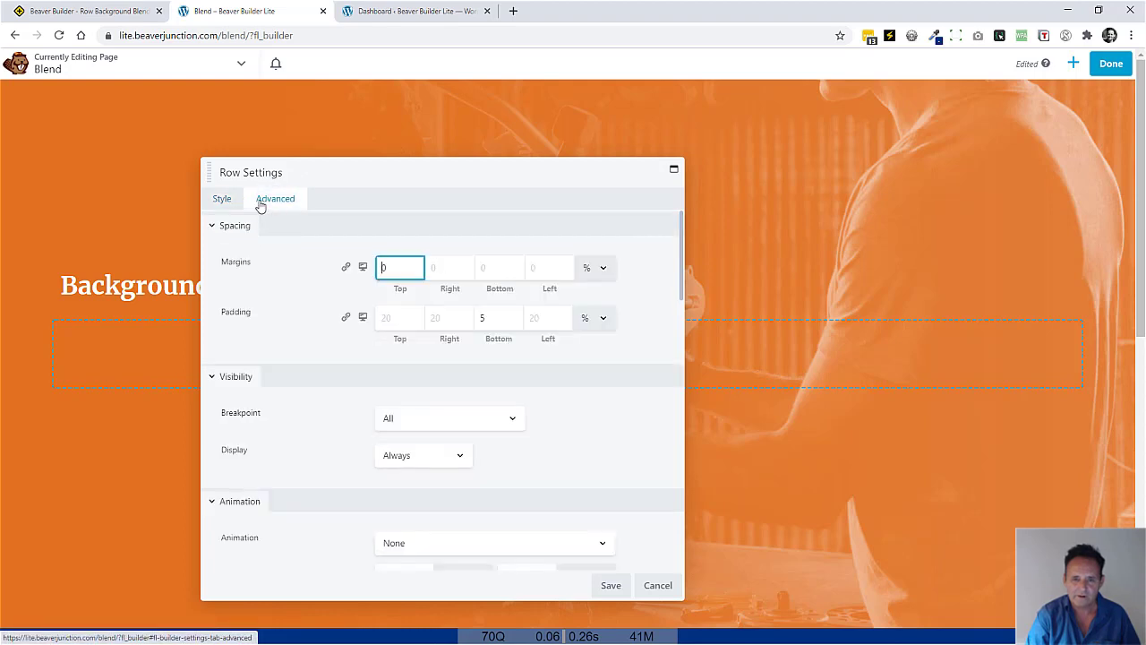
{"action": "left_click", "coordinate": [224, 198]}
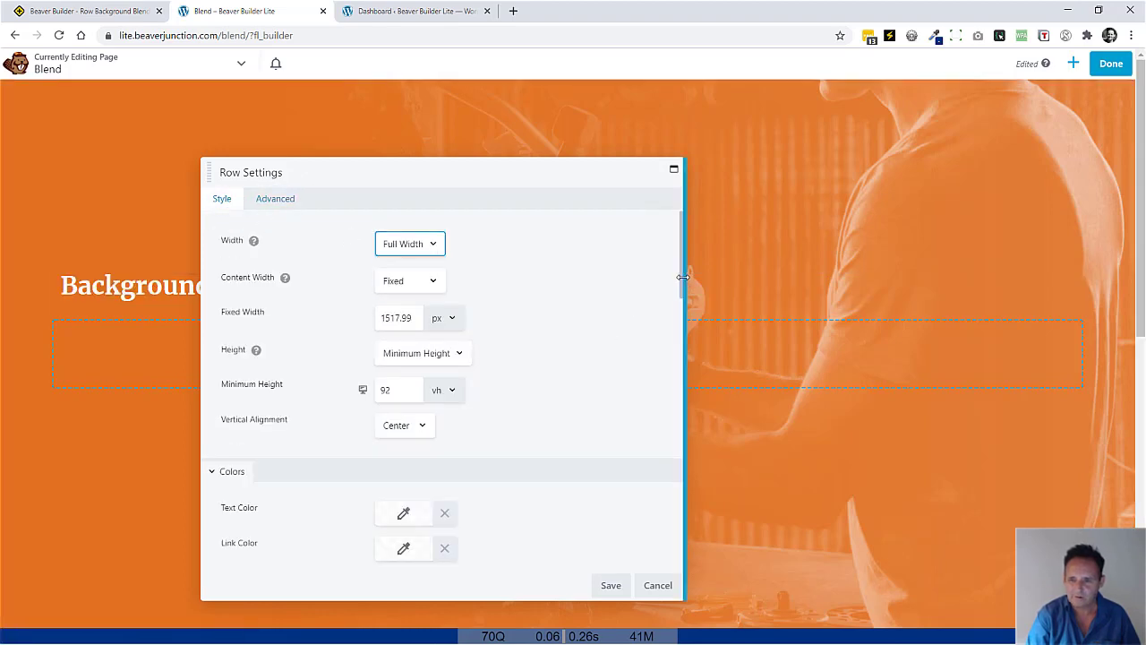
{"action": "left_click_drag", "start_coordinate": [680, 283], "coordinate": [671, 403]}
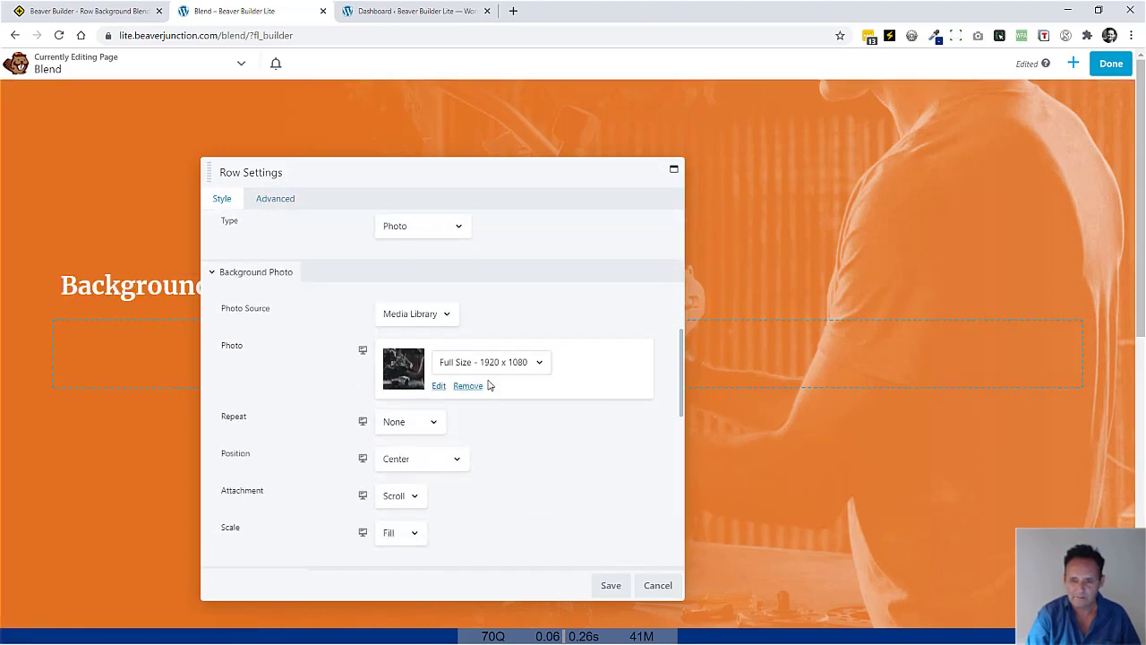
{"action": "left_click", "coordinate": [438, 386]}
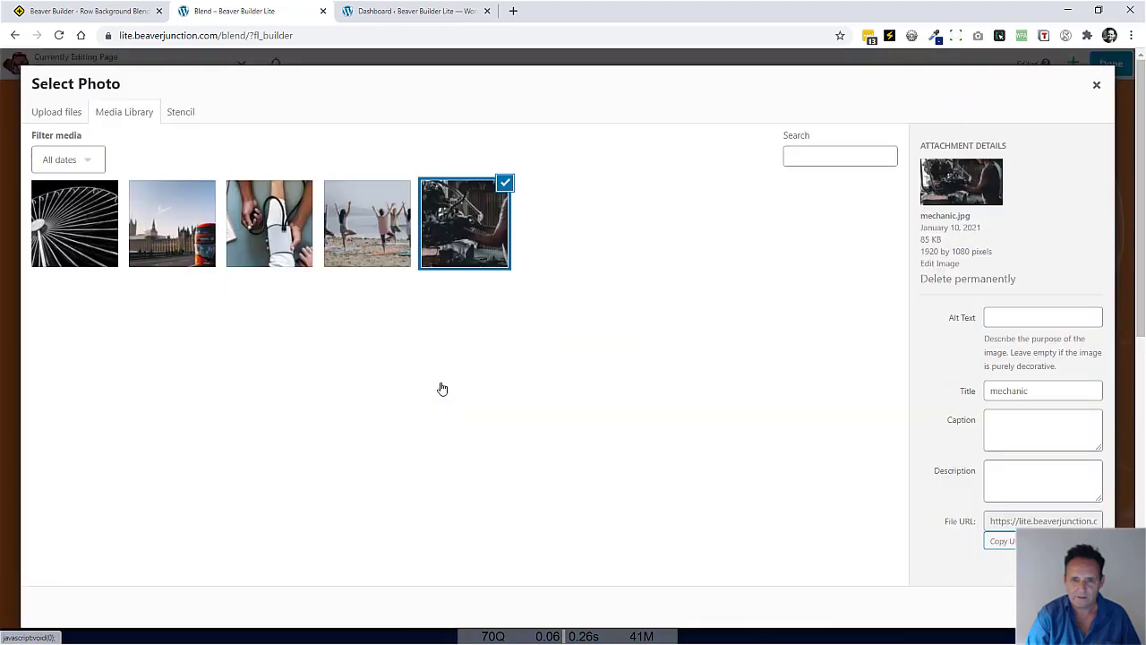
{"action": "left_click", "coordinate": [185, 248]}
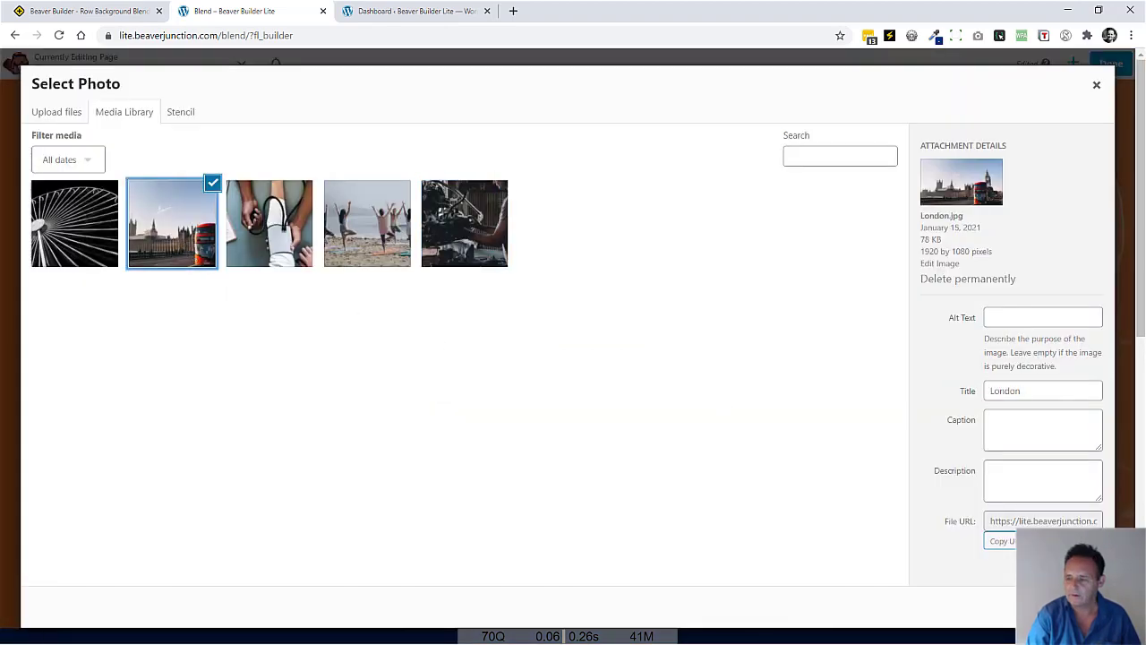
{"action": "left_click", "coordinate": [1066, 606]}
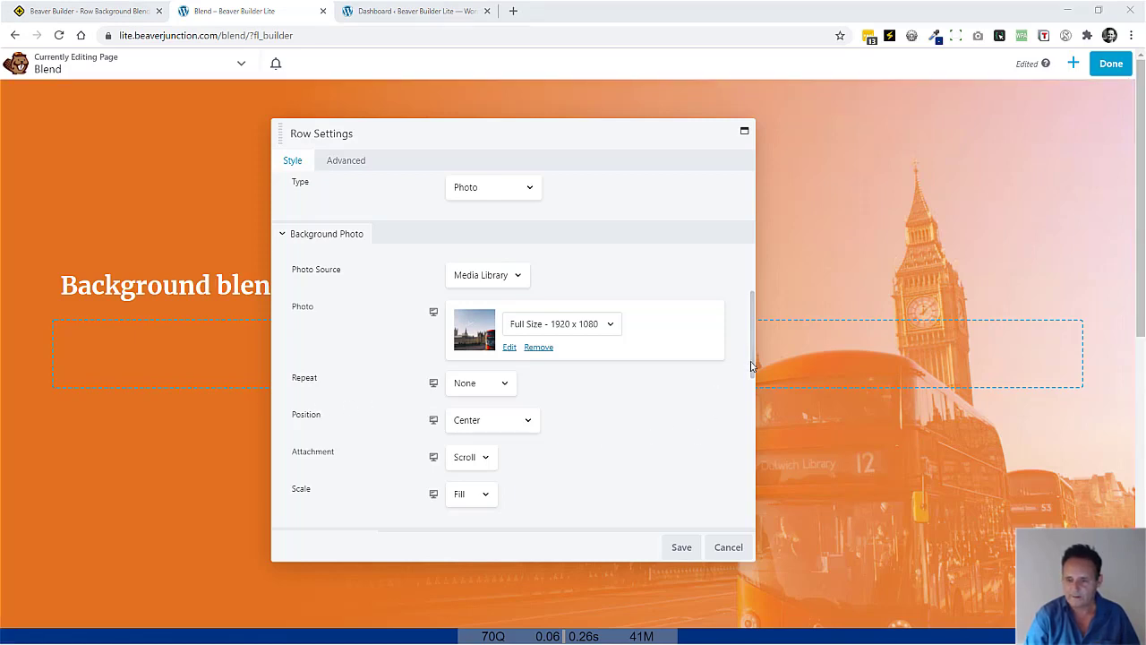
- Set the row's background color to #d80000
{"action": "scroll", "coordinate": [751, 366], "scroll_direction": "down", "scroll_amount": 3}
{"action": "left_click", "coordinate": [465, 450]}
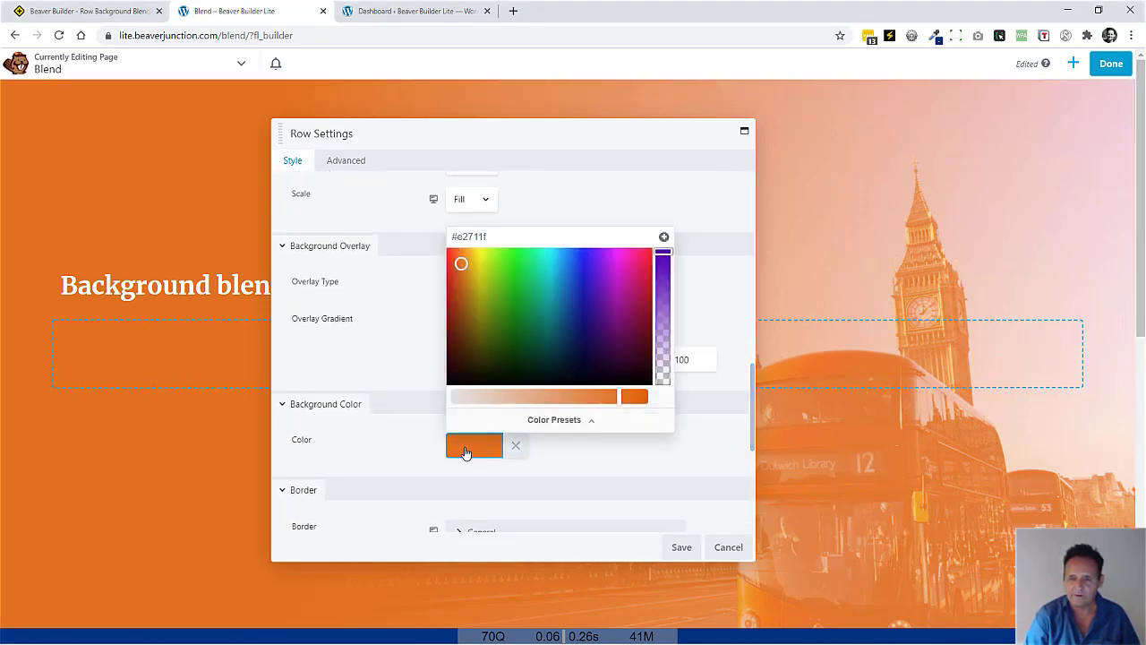
{"action": "left_click_drag", "start_coordinate": [491, 237], "coordinate": [381, 238]}
{"action": "type", "text": "#d80000"}
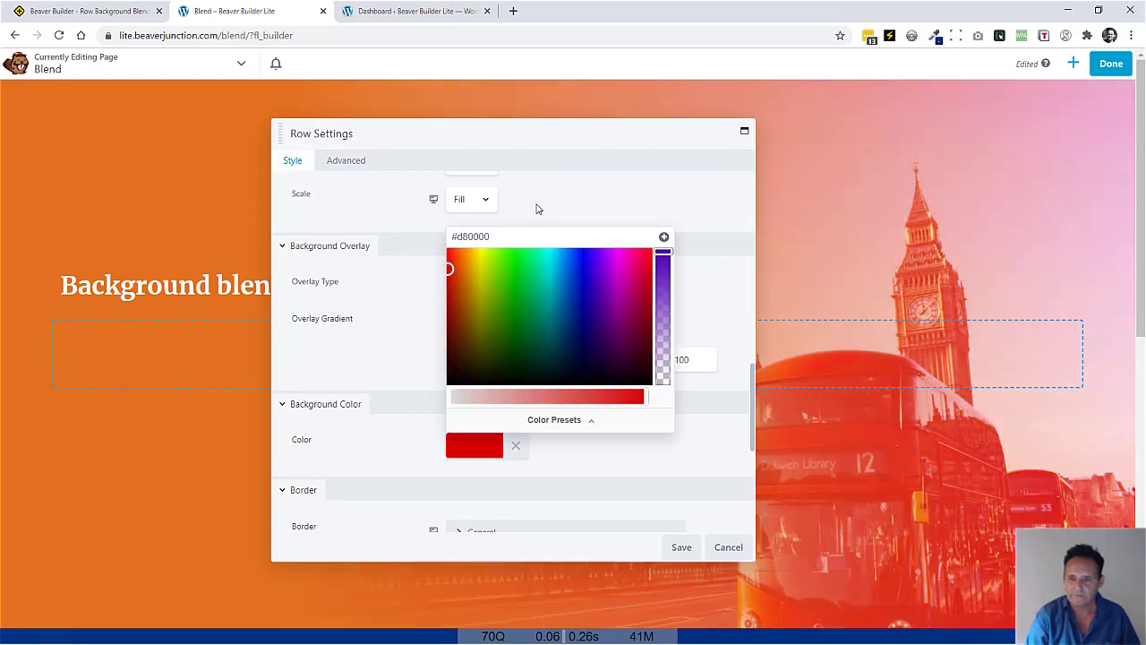
{"action": "left_click", "coordinate": [579, 210]}
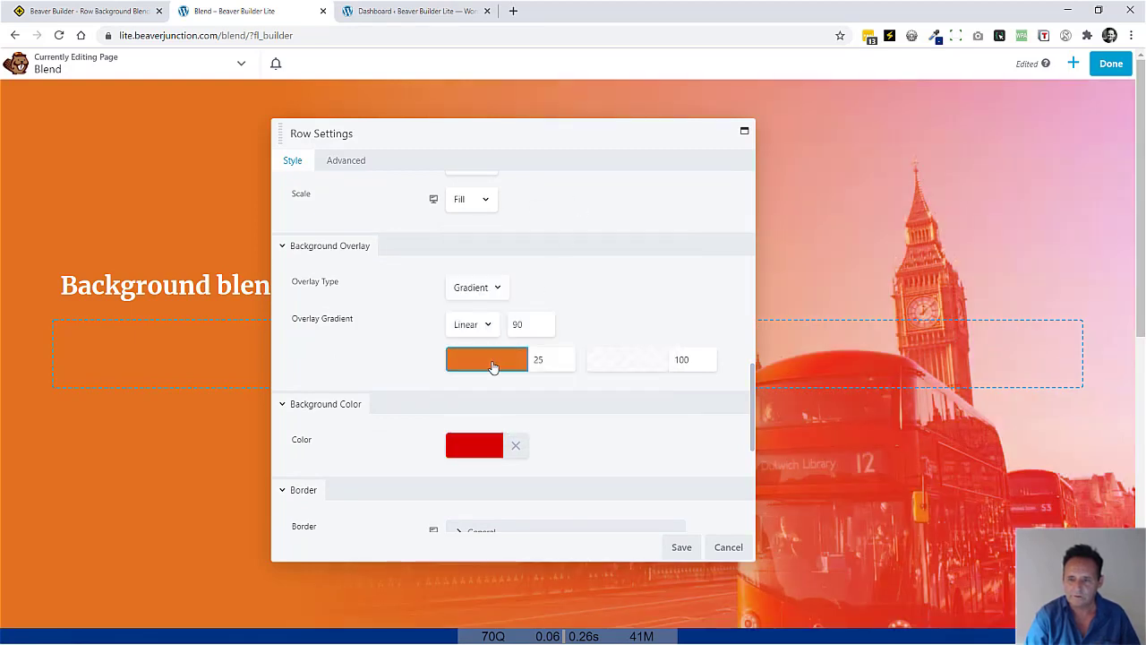
- Set the first color of the overlay gradient to #d80000
{"action": "left_click", "coordinate": [493, 367]}
{"action": "left_click_drag", "start_coordinate": [506, 383], "coordinate": [420, 387]}
{"action": "type", "text": "#d80000"}
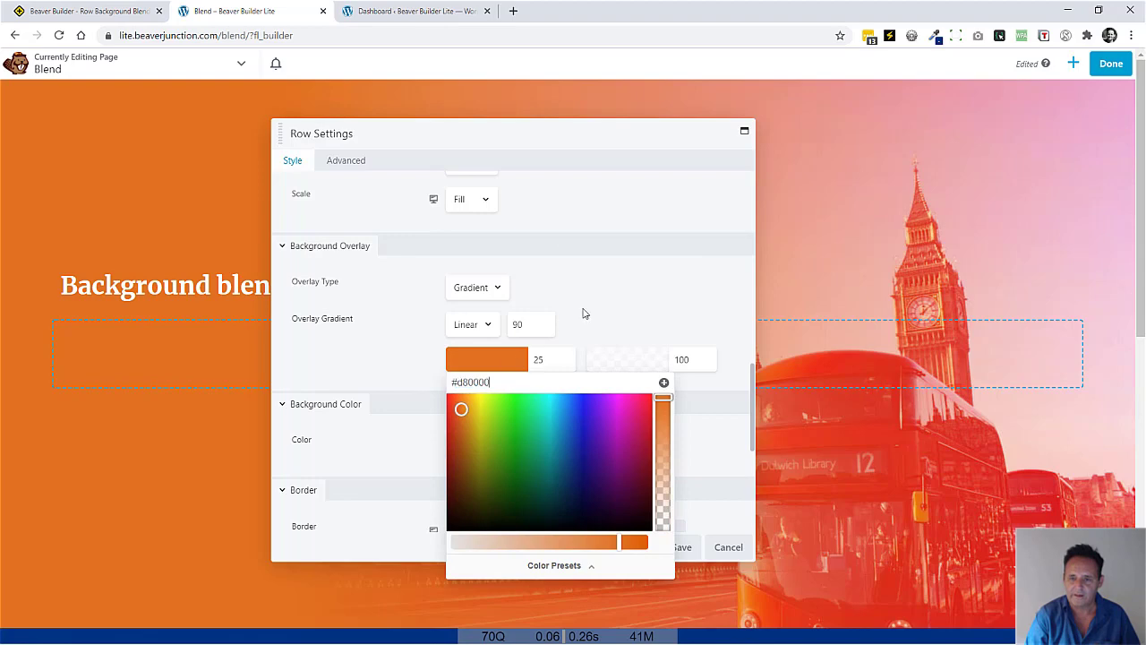
{"action": "left_click", "coordinate": [583, 313]}
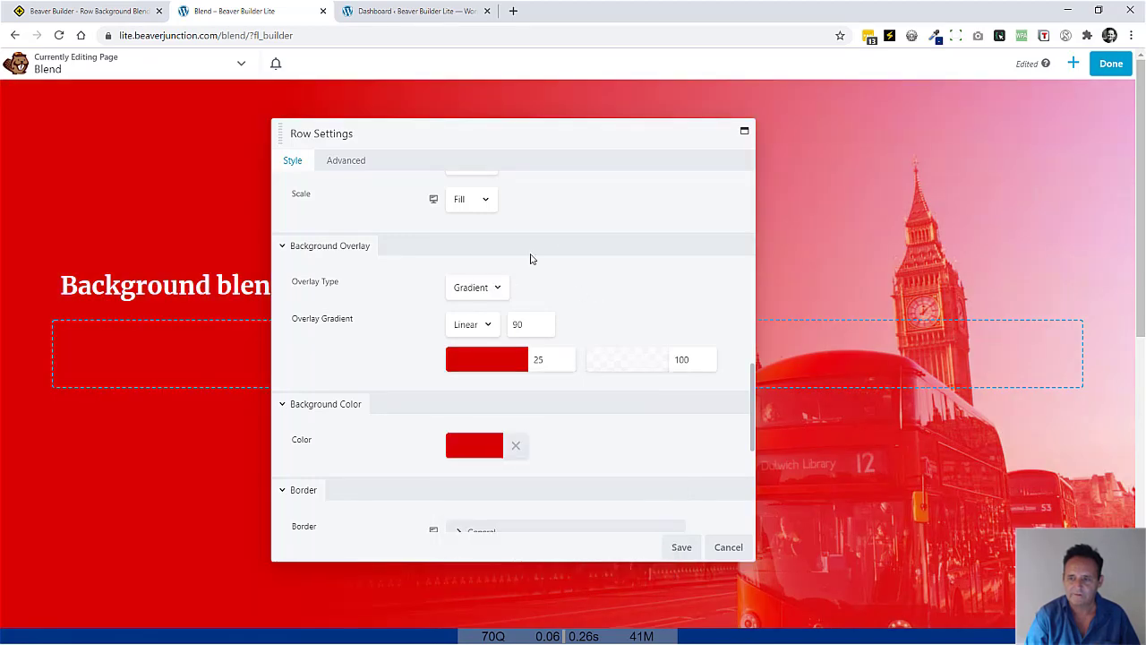
- Set the row's background overlay type to None so the London photo shows without a gradient
{"action": "left_click", "coordinate": [497, 289]}
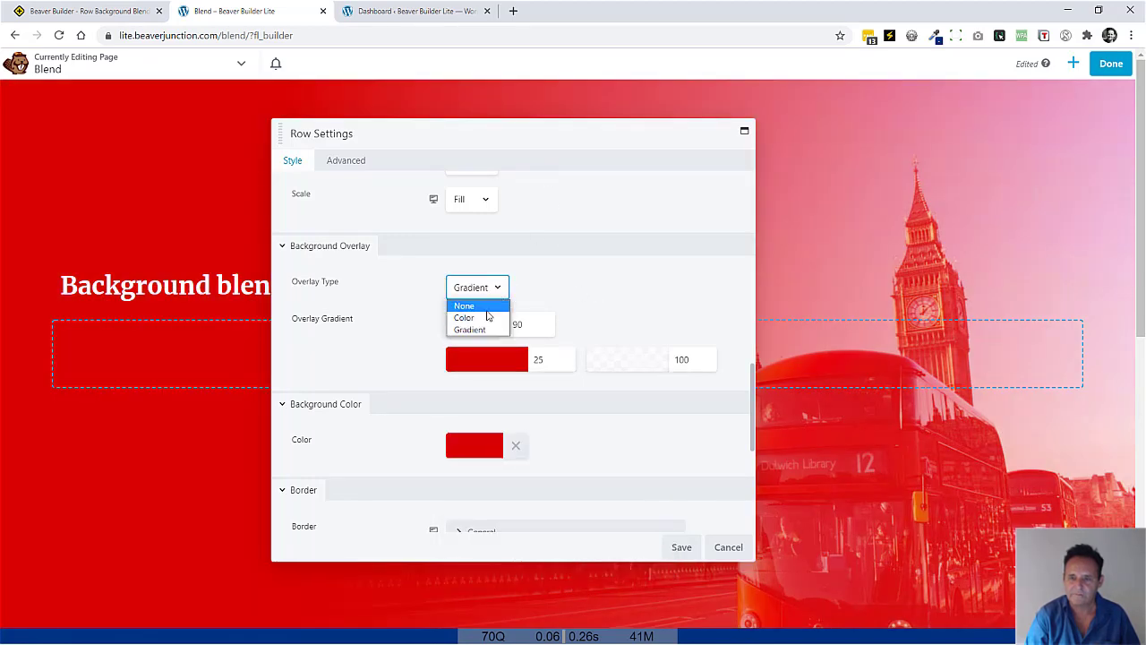
{"action": "left_click", "coordinate": [483, 304]}
{"action": "left_click_drag", "start_coordinate": [529, 148], "coordinate": [544, 203]}
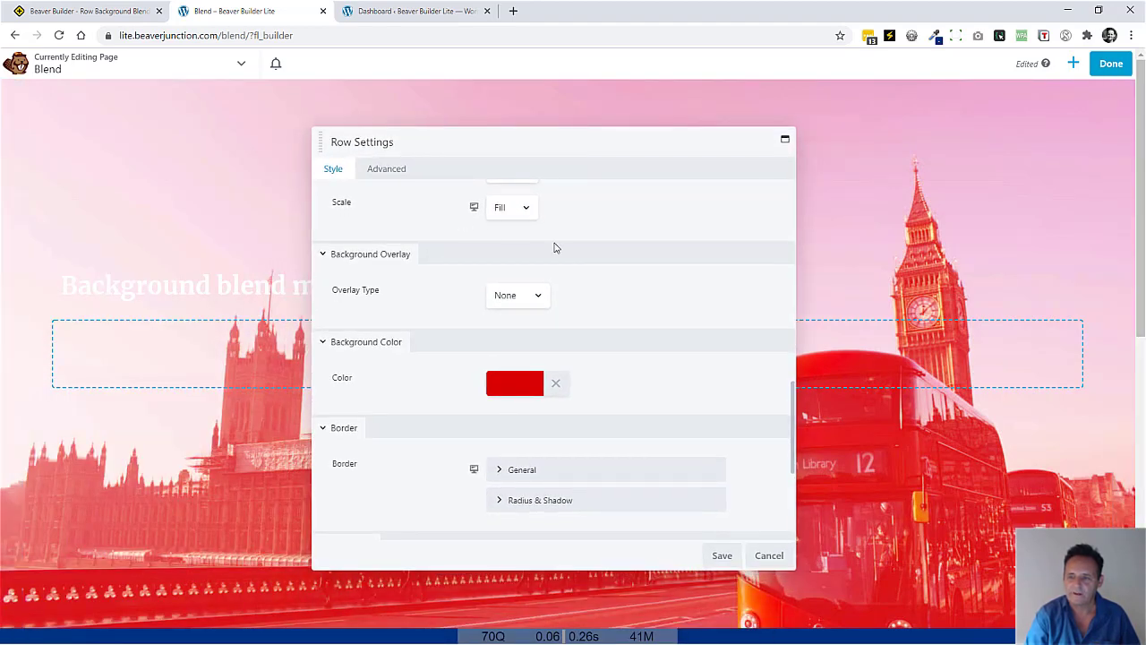
- Change the background-blend-mode value in the row's custom CSS to luminosity, copied from the list of modes in the comment
{"action": "left_click", "coordinate": [385, 170]}
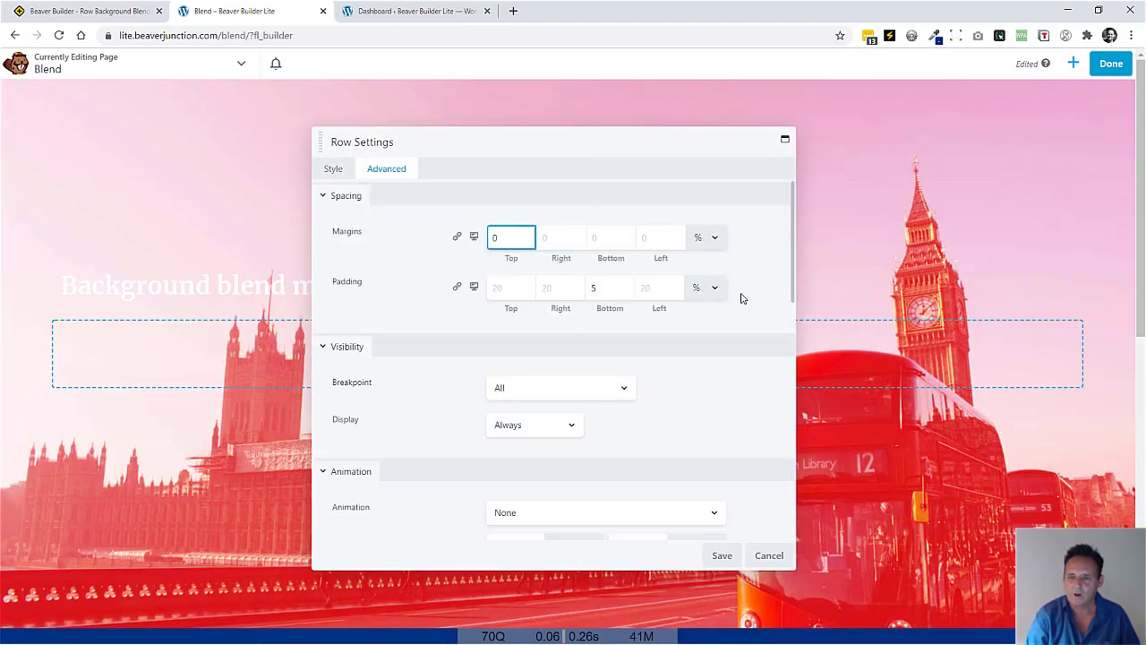
{"action": "left_click_drag", "start_coordinate": [791, 296], "coordinate": [770, 454]}
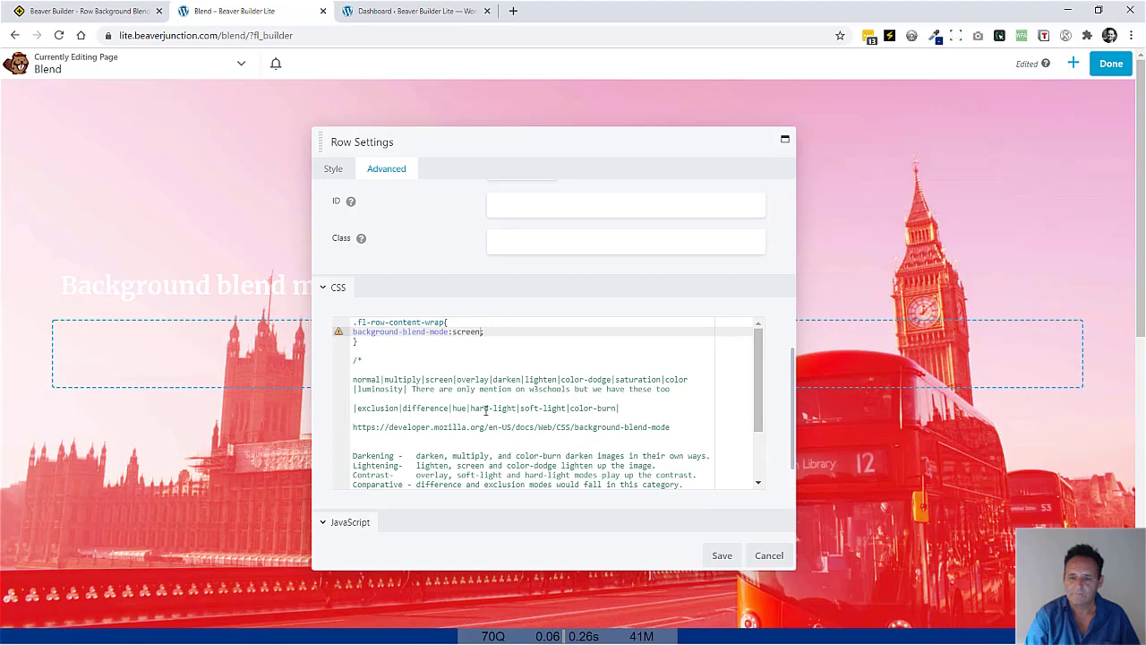
{"action": "double_click", "coordinate": [392, 390]}
{"action": "key", "text": "ctrl+c"}
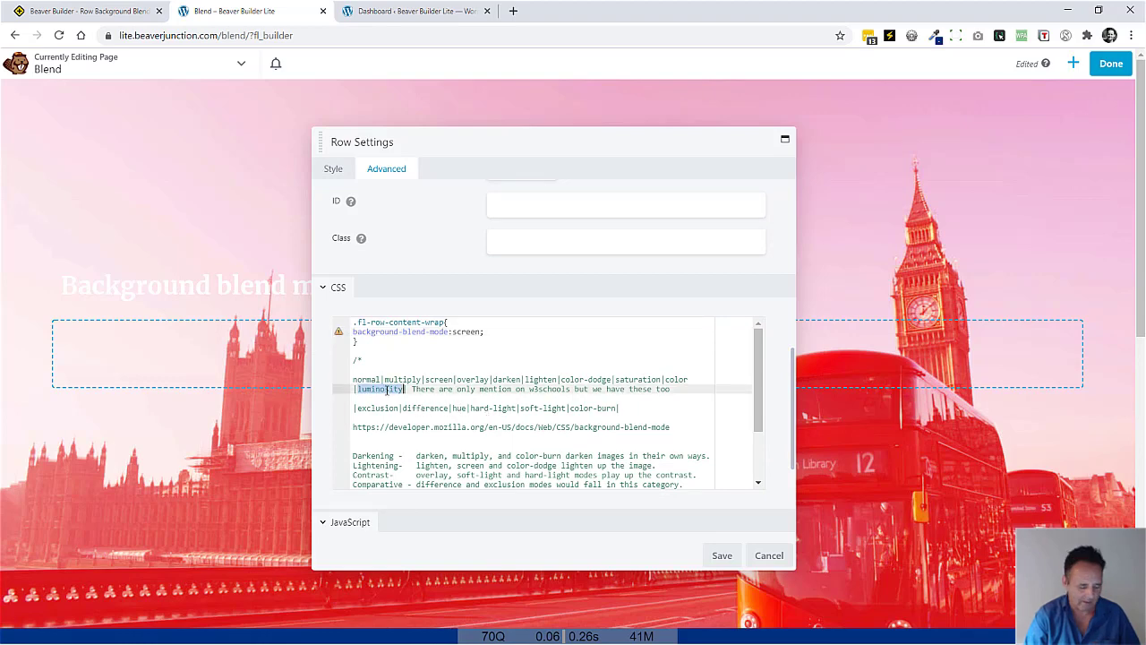
{"action": "double_click", "coordinate": [469, 333]}
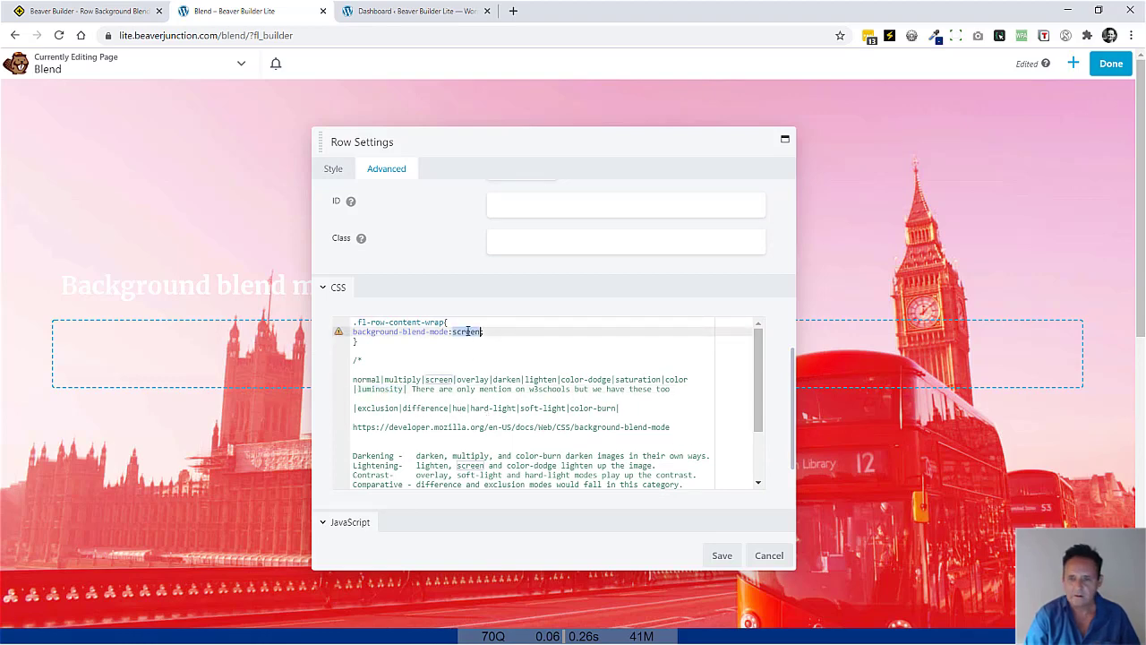
{"action": "key", "text": "ctrl+v"}
{"action": "left_click_drag", "start_coordinate": [534, 152], "coordinate": [386, 164]}
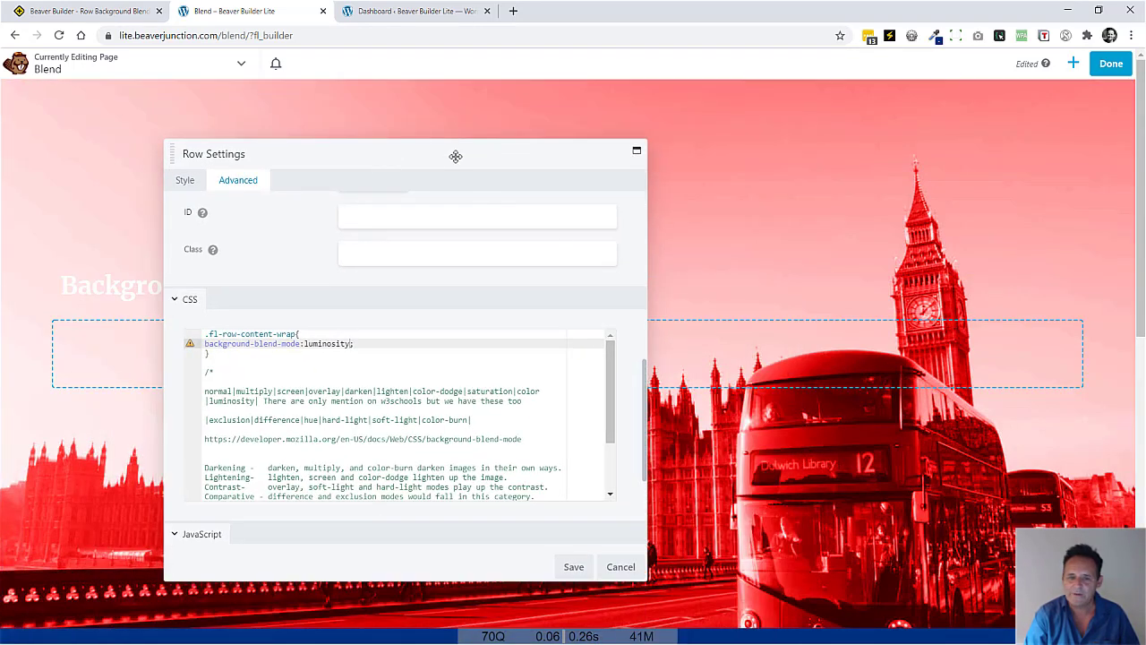
{"action": "left_click_drag", "start_coordinate": [456, 156], "coordinate": [501, 152]}
- Try the Color overlay type on the row's background, and switch the overlay type back to Gradient
{"action": "left_click", "coordinate": [238, 179]}
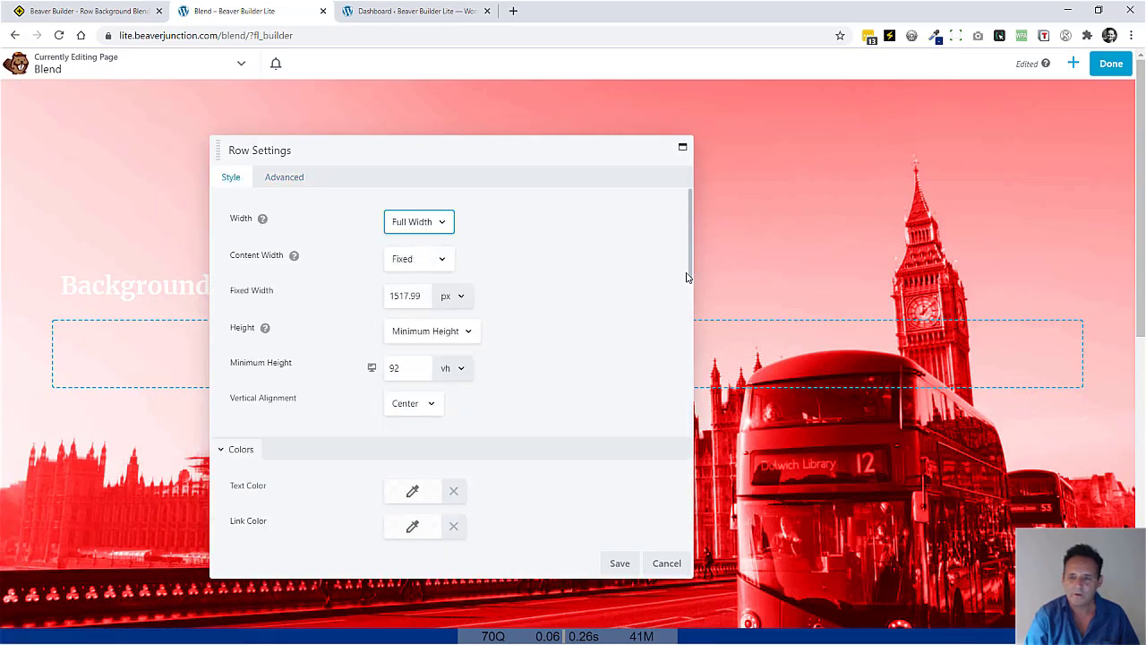
{"action": "left_click_drag", "start_coordinate": [686, 278], "coordinate": [657, 480]}
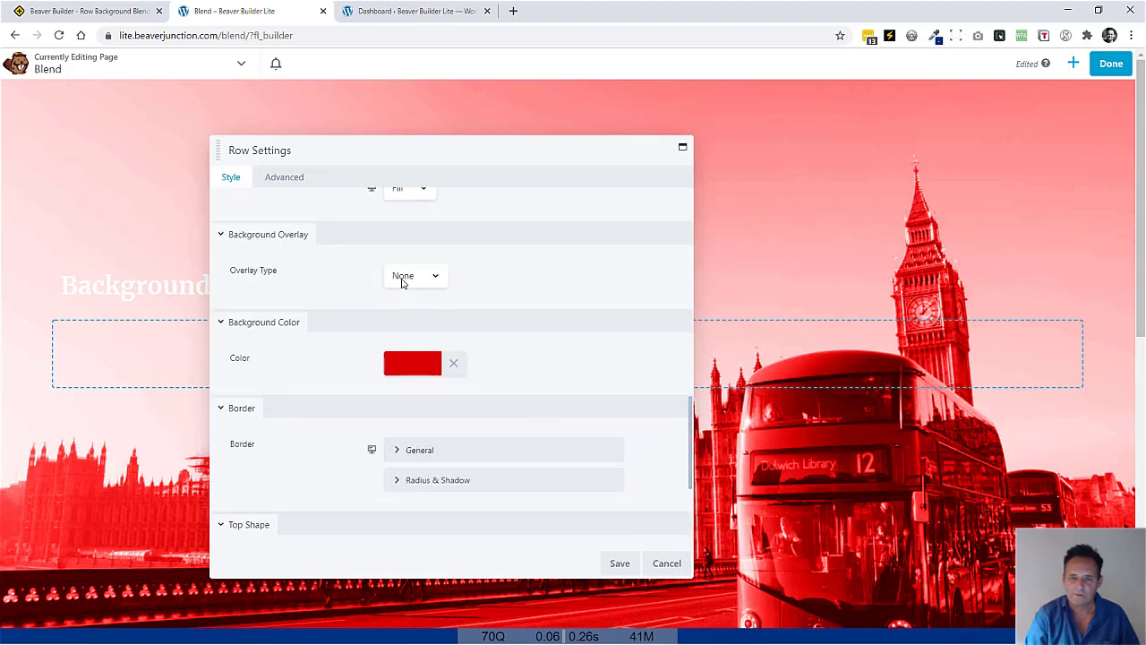
{"action": "left_click", "coordinate": [402, 283]}
{"action": "left_click", "coordinate": [410, 303]}
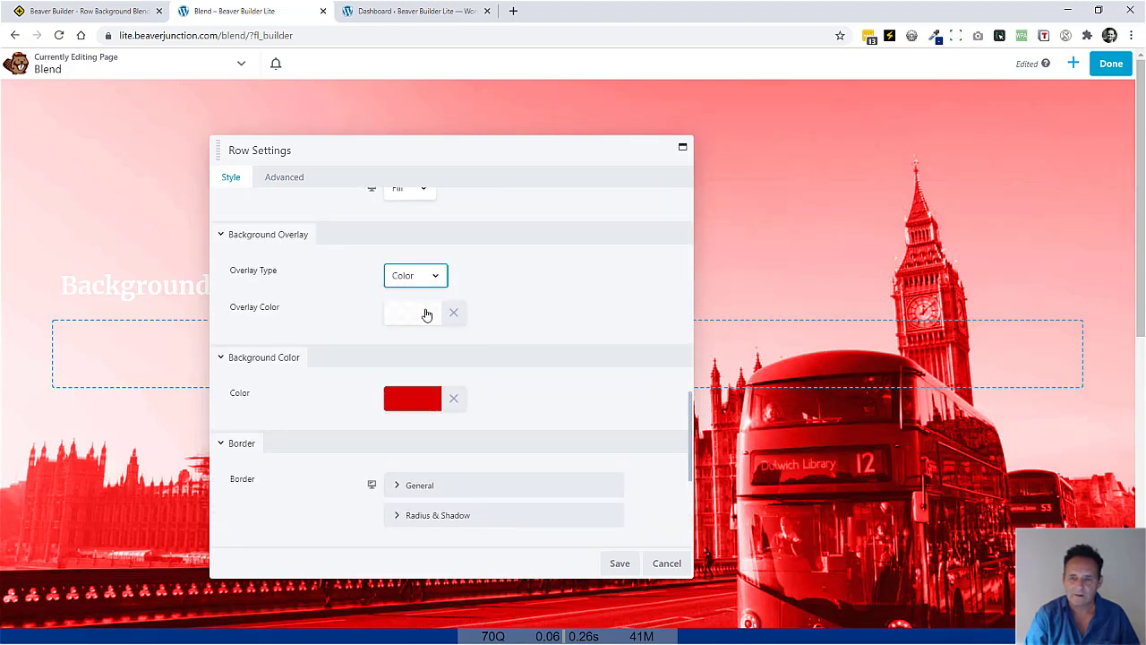
{"action": "left_click", "coordinate": [417, 276]}
{"action": "left_click", "coordinate": [413, 315]}
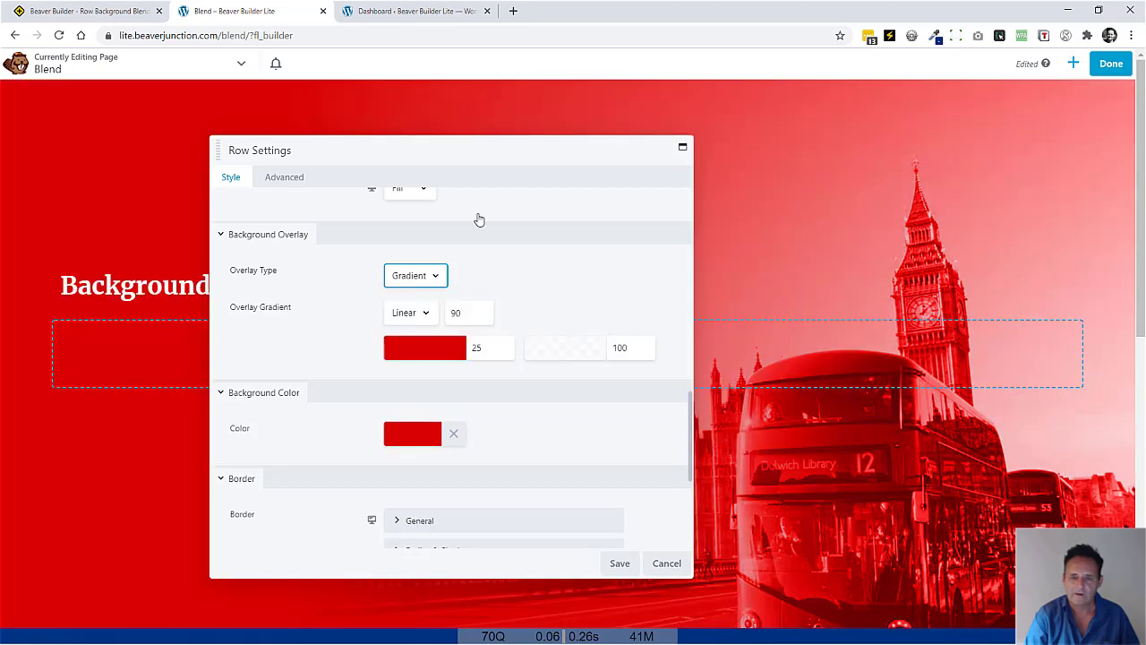
{"action": "left_click_drag", "start_coordinate": [477, 154], "coordinate": [562, 109]}
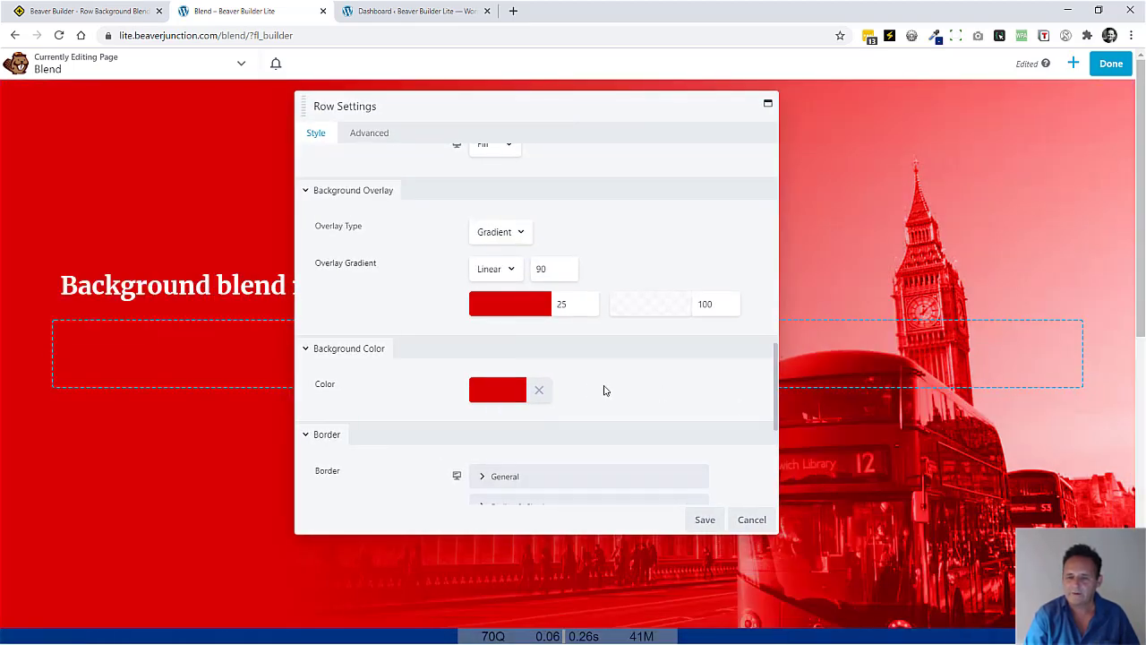
- Try a darker red as the row's background color, and cancel the row settings to discard all unsaved changes
{"action": "left_click", "coordinate": [491, 401]}
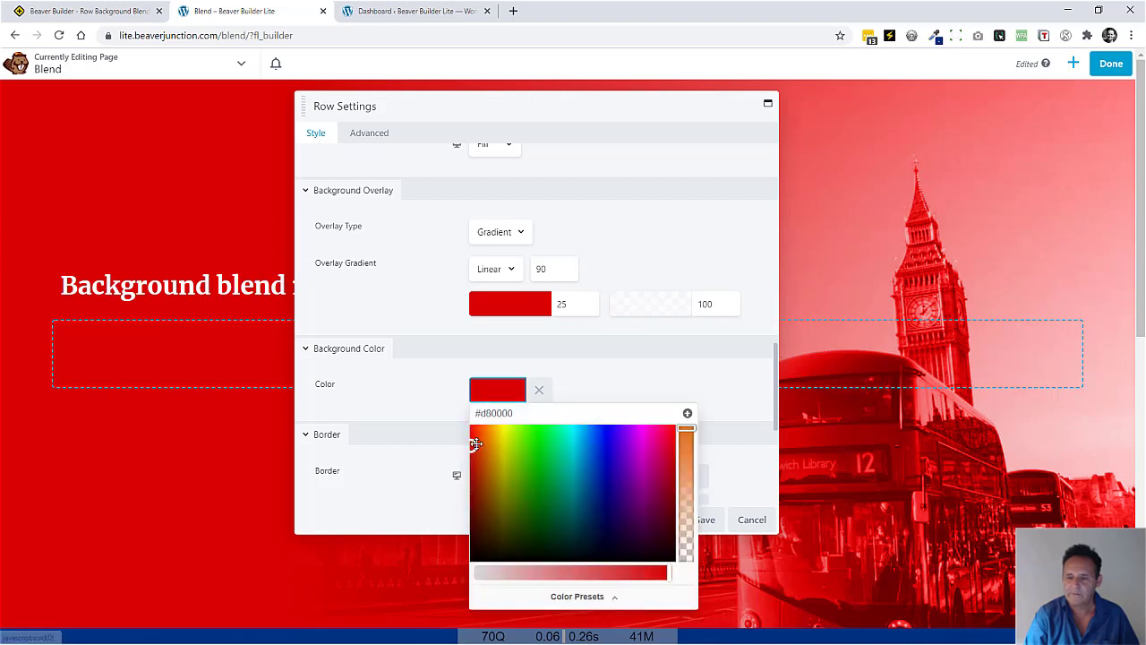
{"action": "mouse_move", "coordinate": [472, 446]}
{"action": "left_mouse_down"}
{"action": "mouse_move", "coordinate": [472, 530]}
{"action": "mouse_move", "coordinate": [472, 514]}
{"action": "left_mouse_up"}
{"action": "left_click_drag", "start_coordinate": [565, 102], "coordinate": [241, 180]}
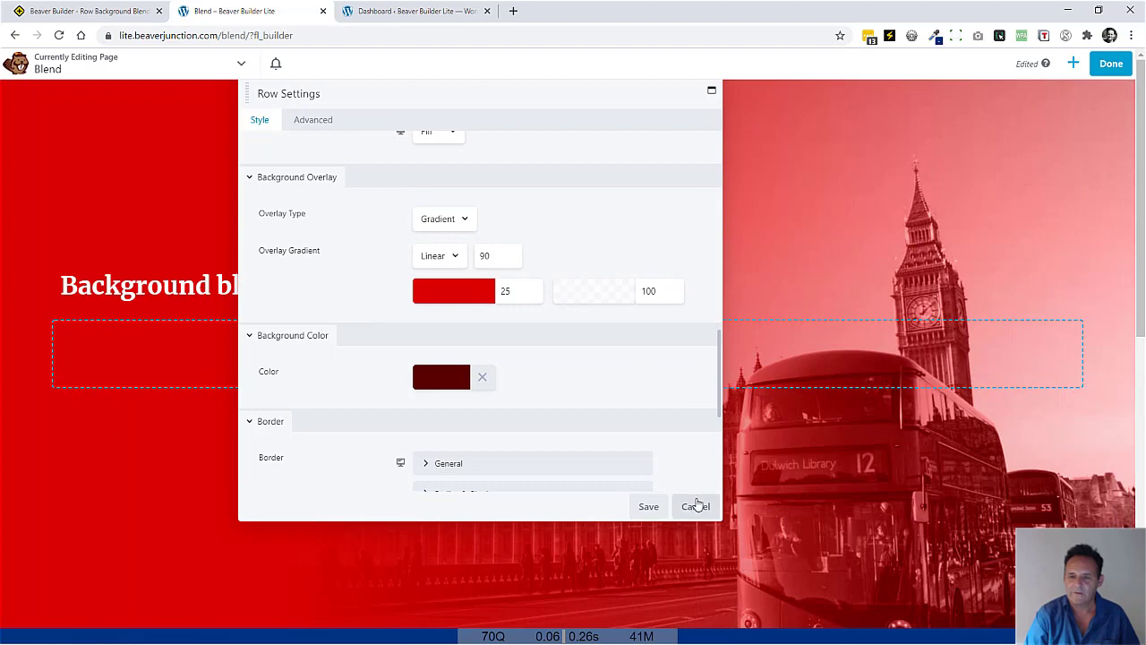
{"action": "left_click", "coordinate": [695, 504]}
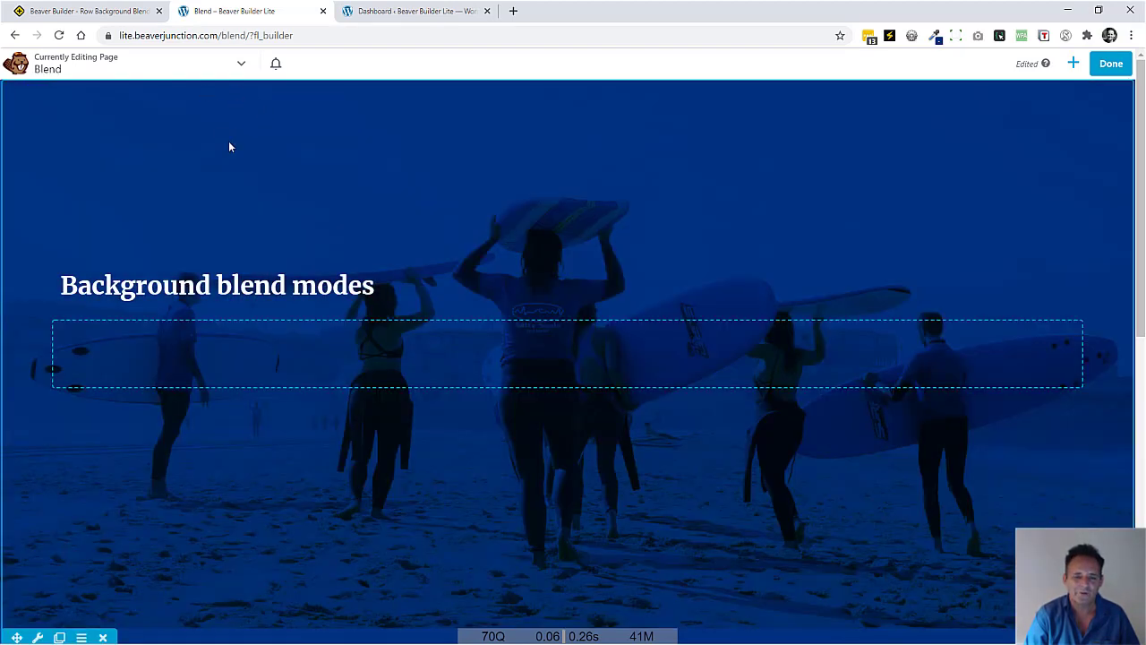
- Replace the row's beach.jpg background photo with wheel.jpg from the media library
{"action": "left_click", "coordinate": [38, 638]}
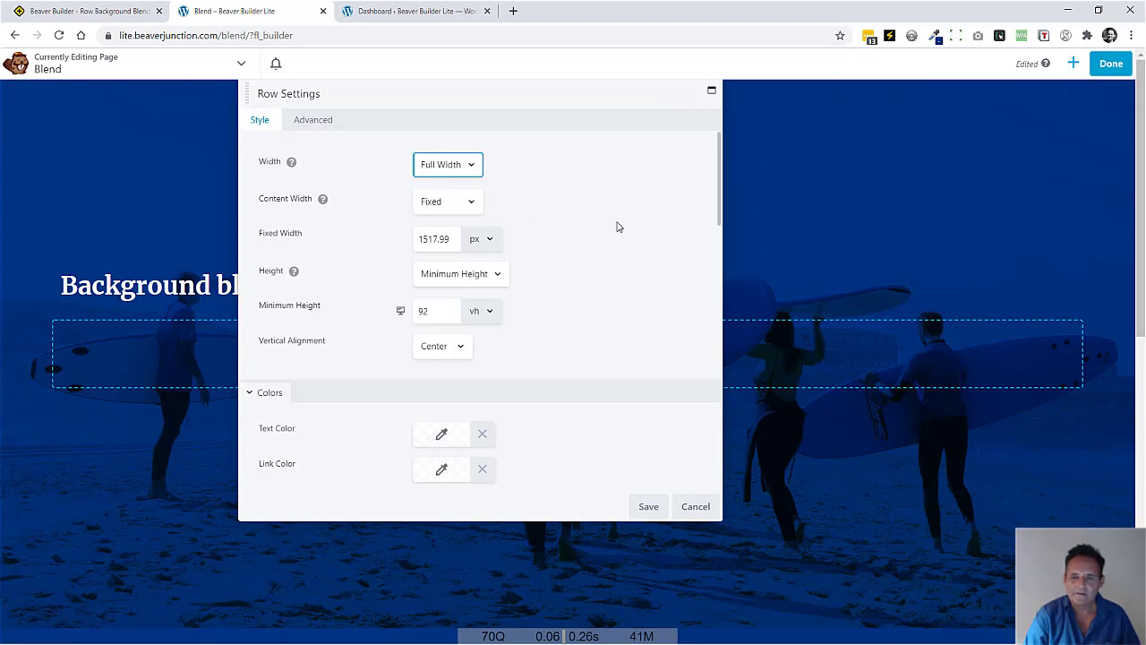
{"action": "left_click_drag", "start_coordinate": [718, 204], "coordinate": [702, 330]}
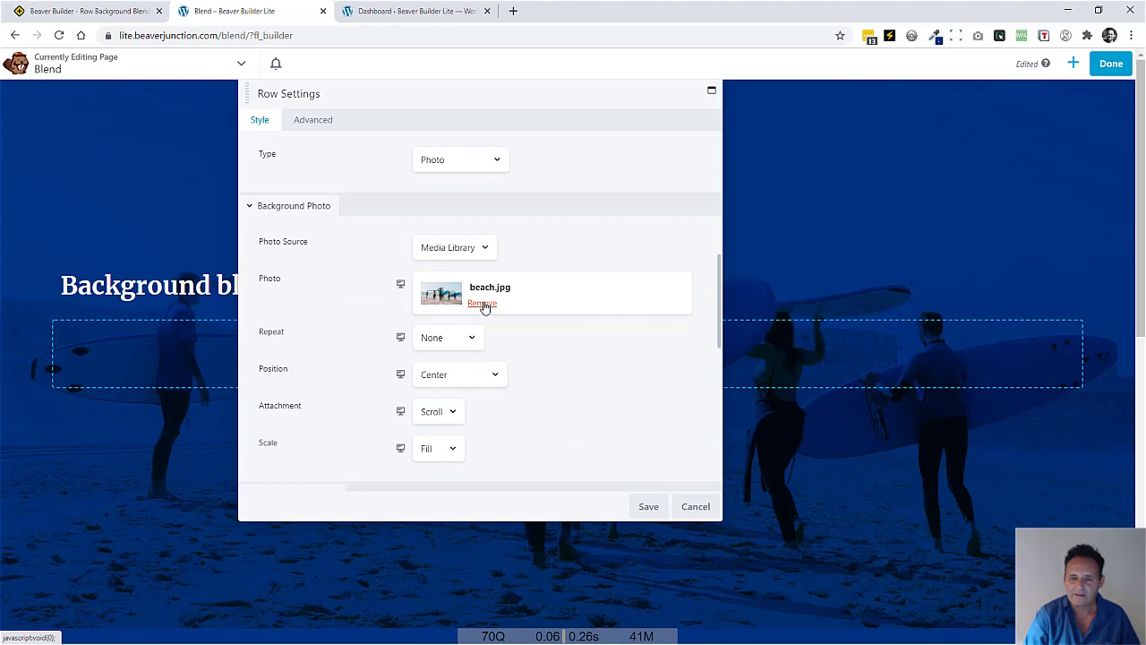
{"action": "left_click", "coordinate": [482, 304]}
{"action": "left_click", "coordinate": [435, 289]}
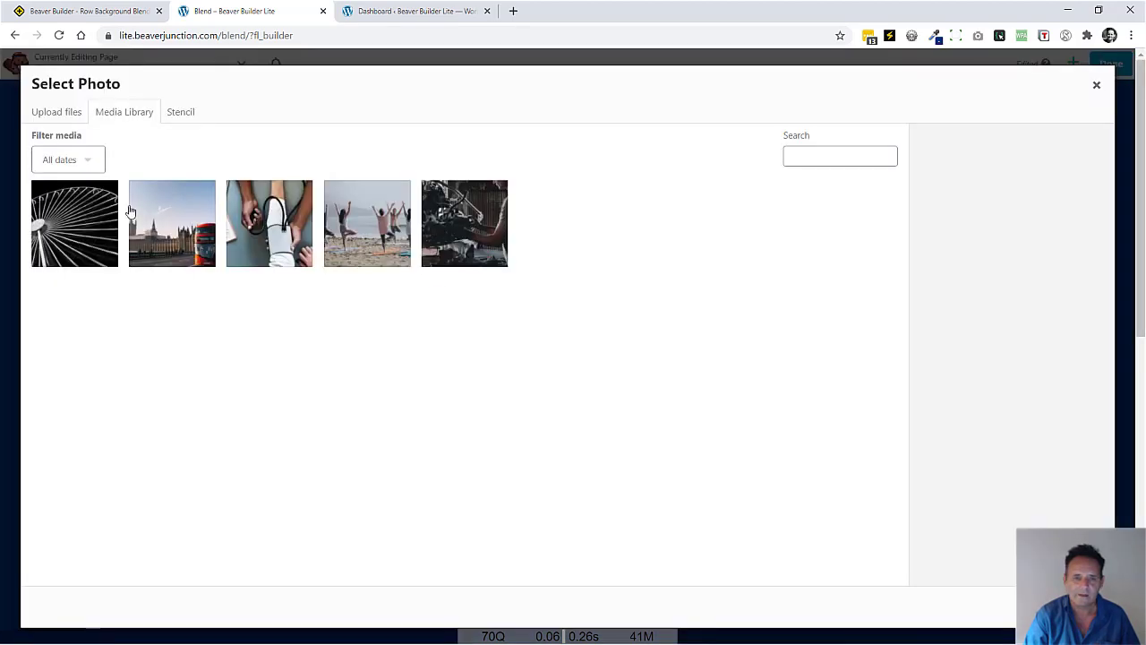
{"action": "left_click", "coordinate": [81, 220]}
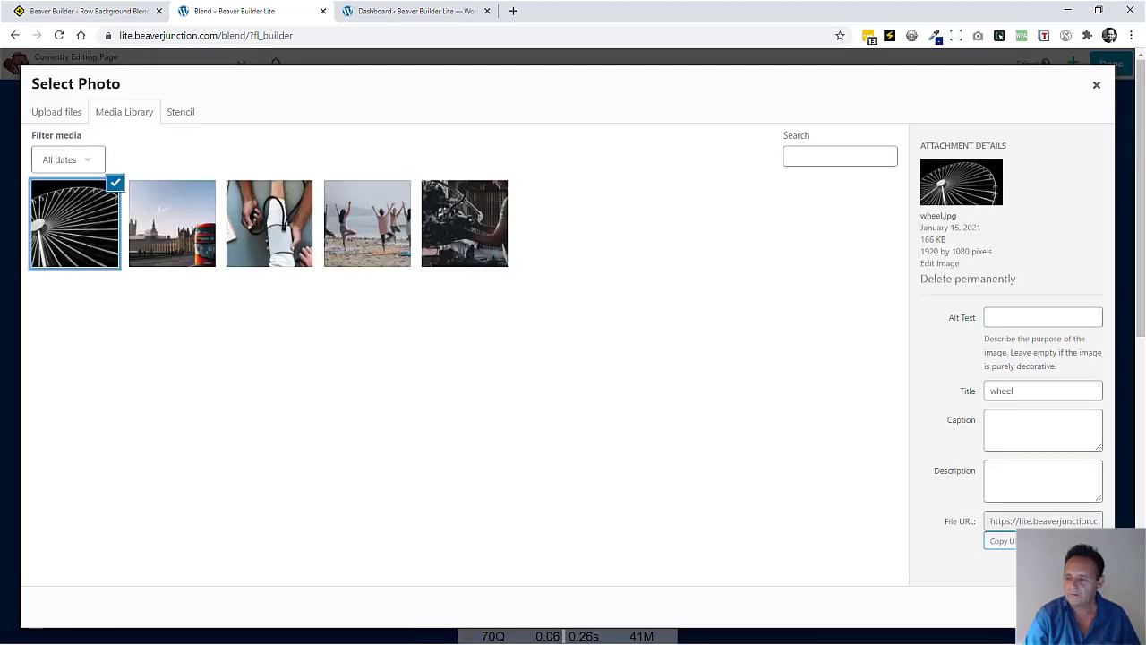
{"action": "left_click", "coordinate": [1070, 609]}
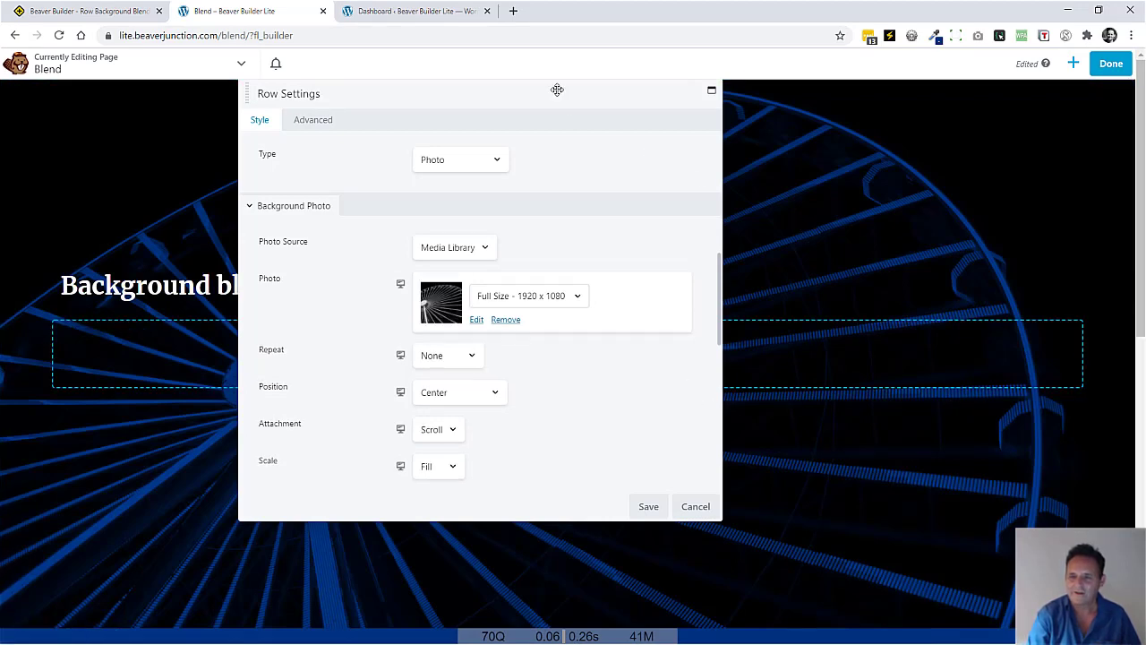
- Set the row's background color to #003c47
{"action": "left_click_drag", "start_coordinate": [555, 89], "coordinate": [618, 466]}
{"action": "left_click_drag", "start_coordinate": [574, 340], "coordinate": [555, 137]}
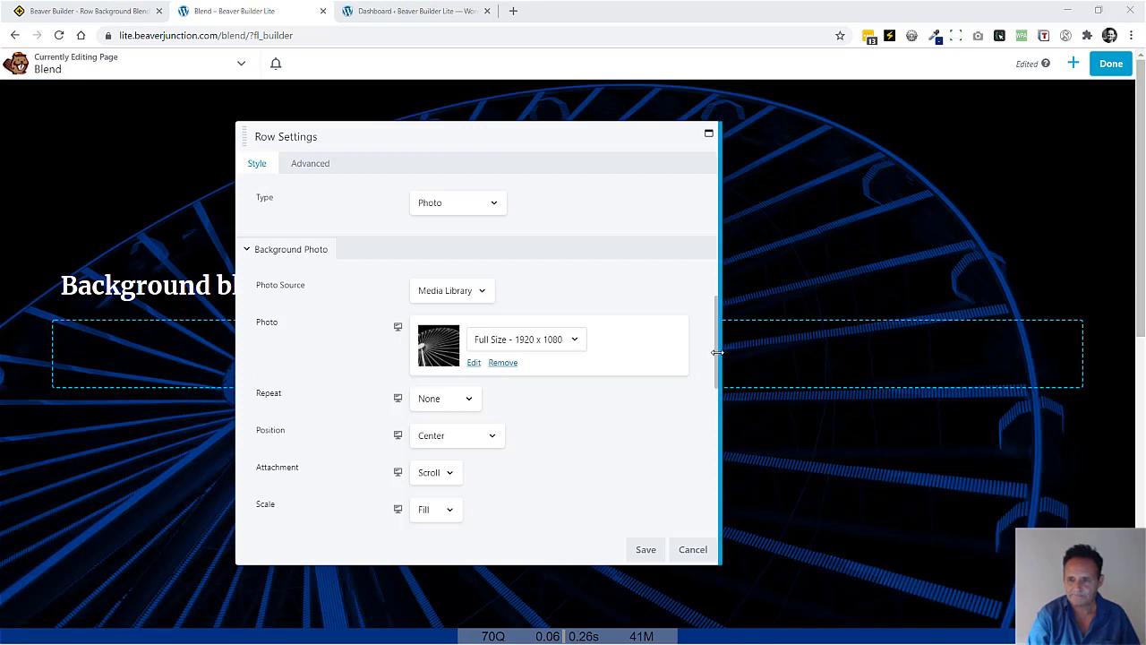
{"action": "scroll", "coordinate": [717, 367], "scroll_direction": "down", "scroll_amount": 5}
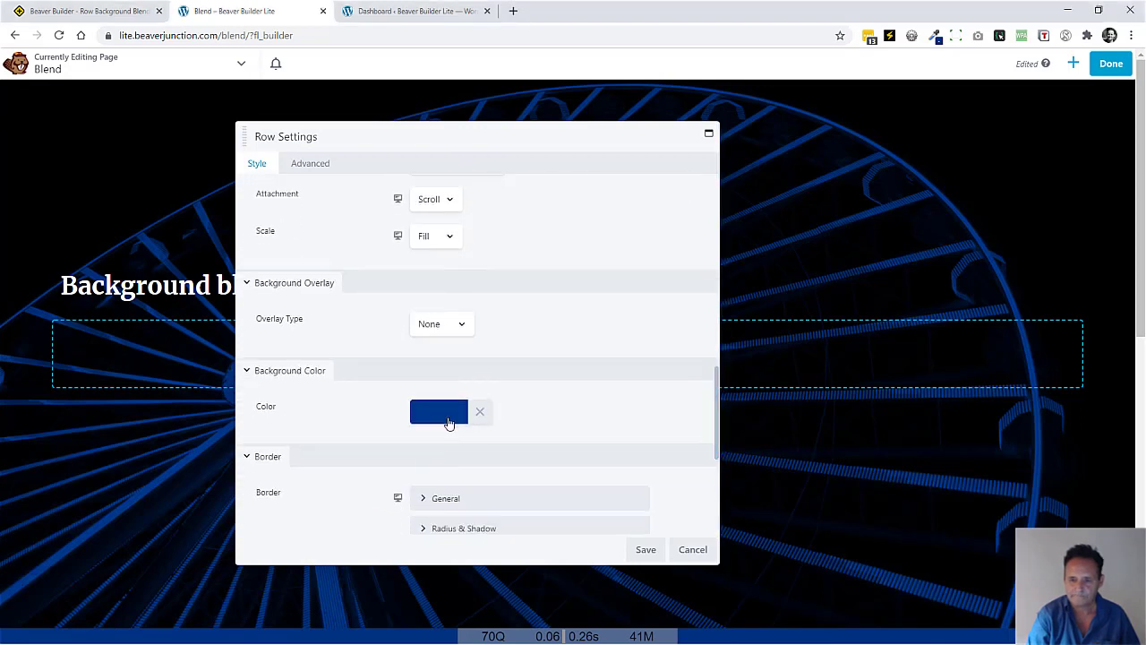
{"action": "left_click", "coordinate": [439, 411]}
{"action": "left_click_drag", "start_coordinate": [482, 427], "coordinate": [371, 435]}
{"action": "type", "text": "#003c47"}
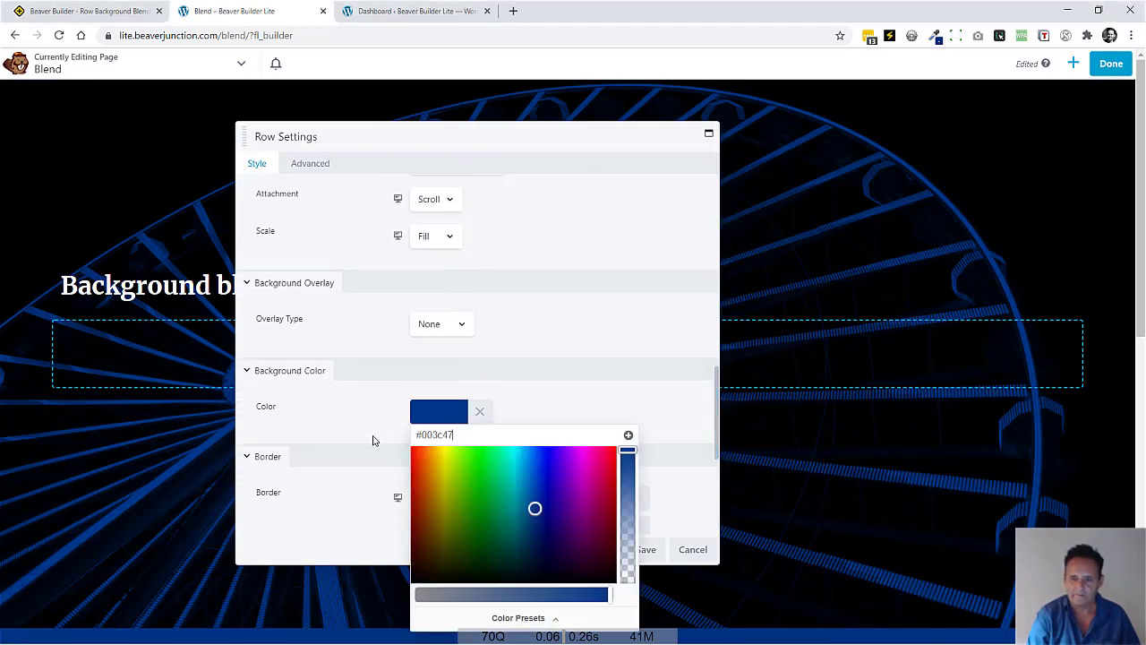
{"action": "left_click_drag", "start_coordinate": [514, 131], "coordinate": [568, 153]}
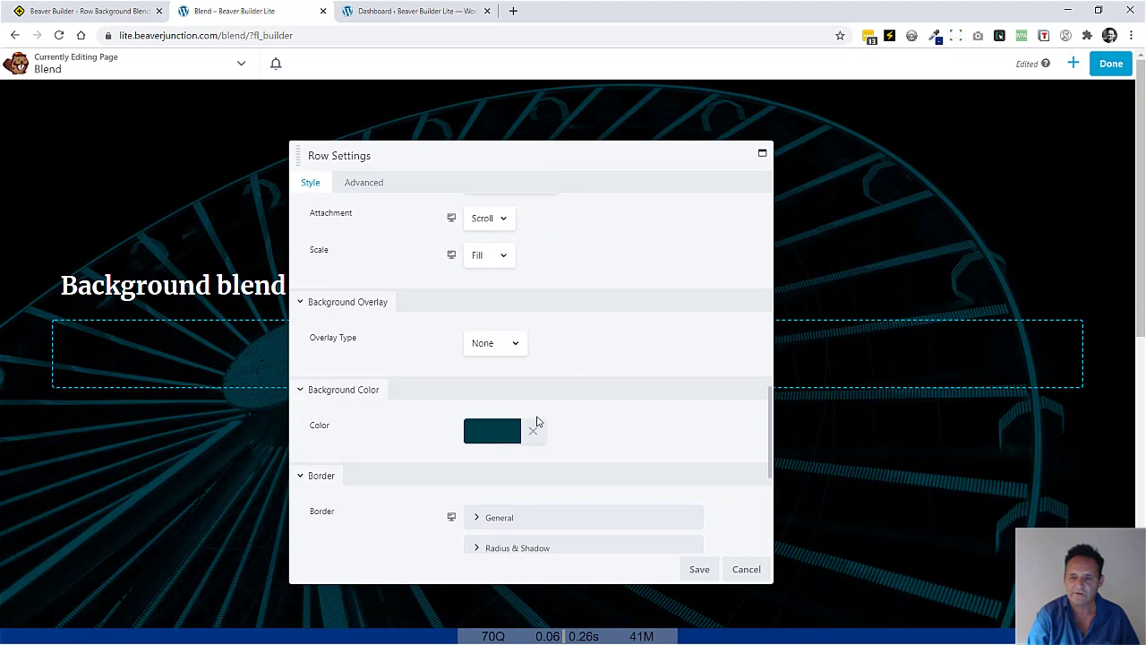
- Change the background-blend-mode value in the row's custom CSS to exclusion, copied from the comment, and view the blended wheel photo
{"action": "left_click", "coordinate": [364, 185]}
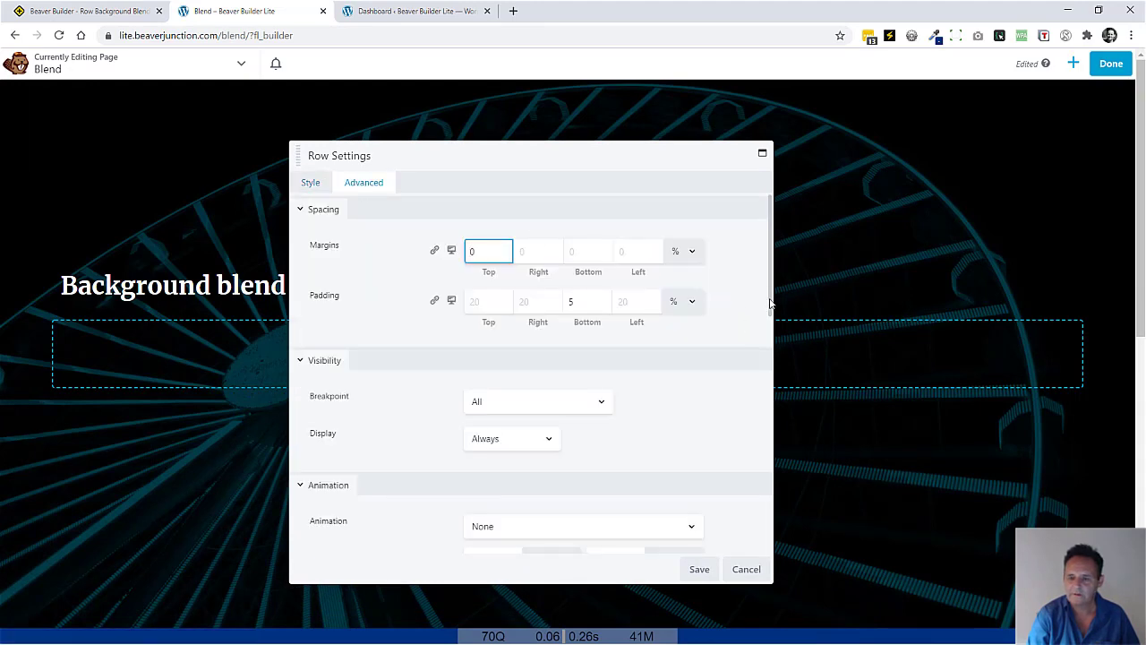
{"action": "left_click_drag", "start_coordinate": [770, 304], "coordinate": [750, 481]}
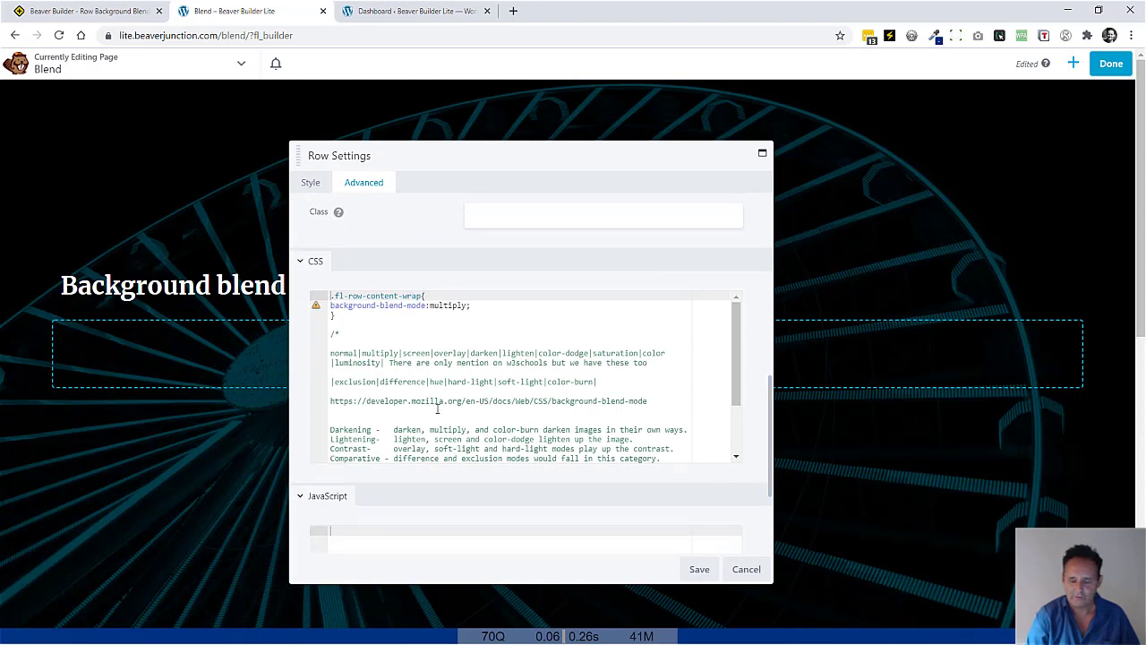
{"action": "double_click", "coordinate": [357, 382]}
{"action": "key", "text": "ctrl+c"}
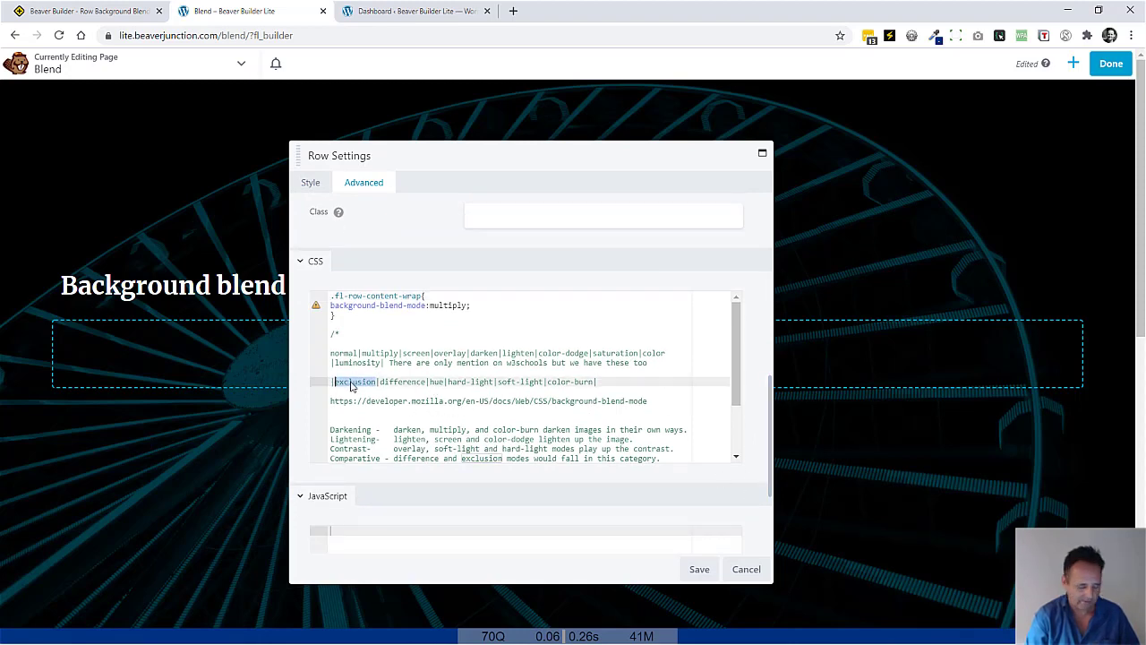
{"action": "double_click", "coordinate": [455, 305]}
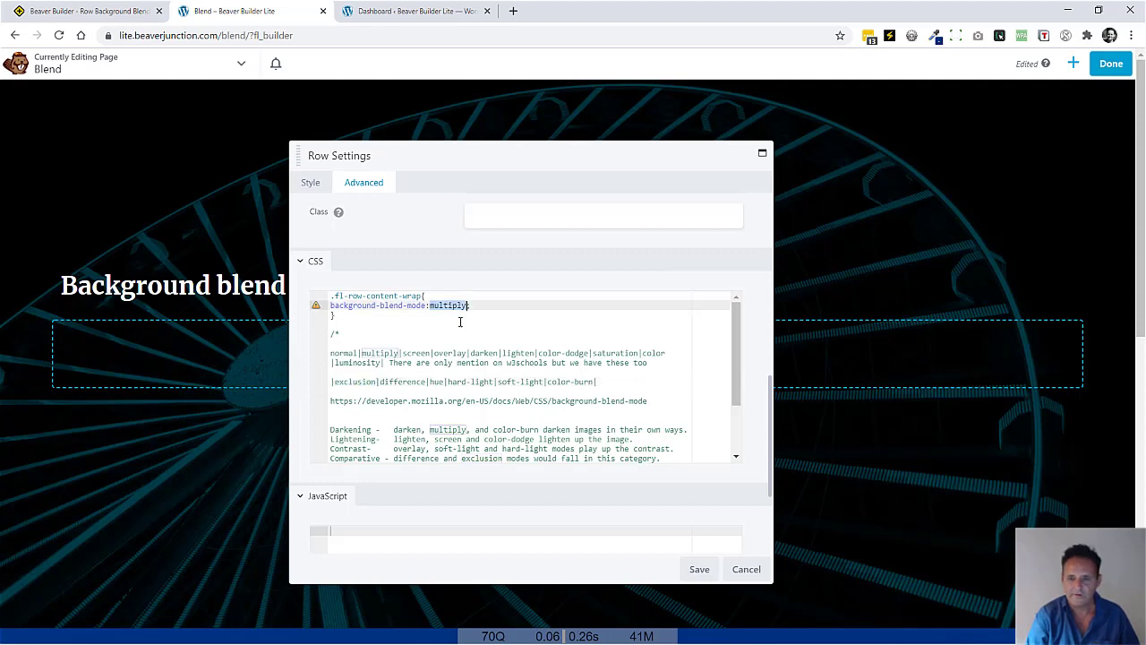
{"action": "key", "text": "ctrl+v"}
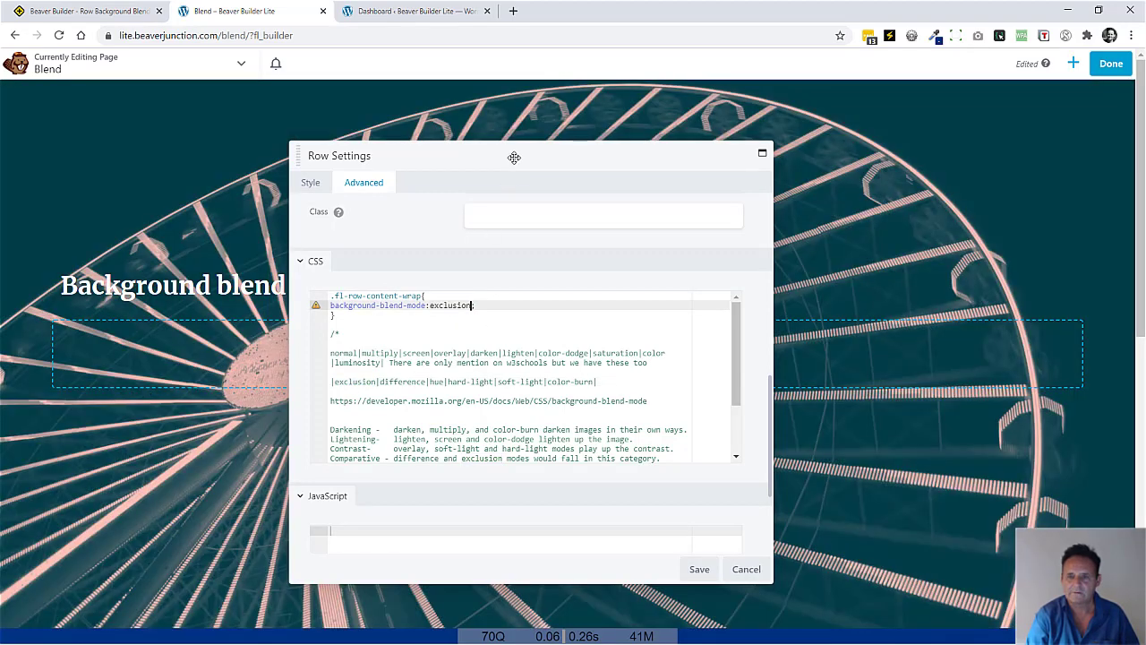
{"action": "left_click_drag", "start_coordinate": [511, 156], "coordinate": [698, 509]}
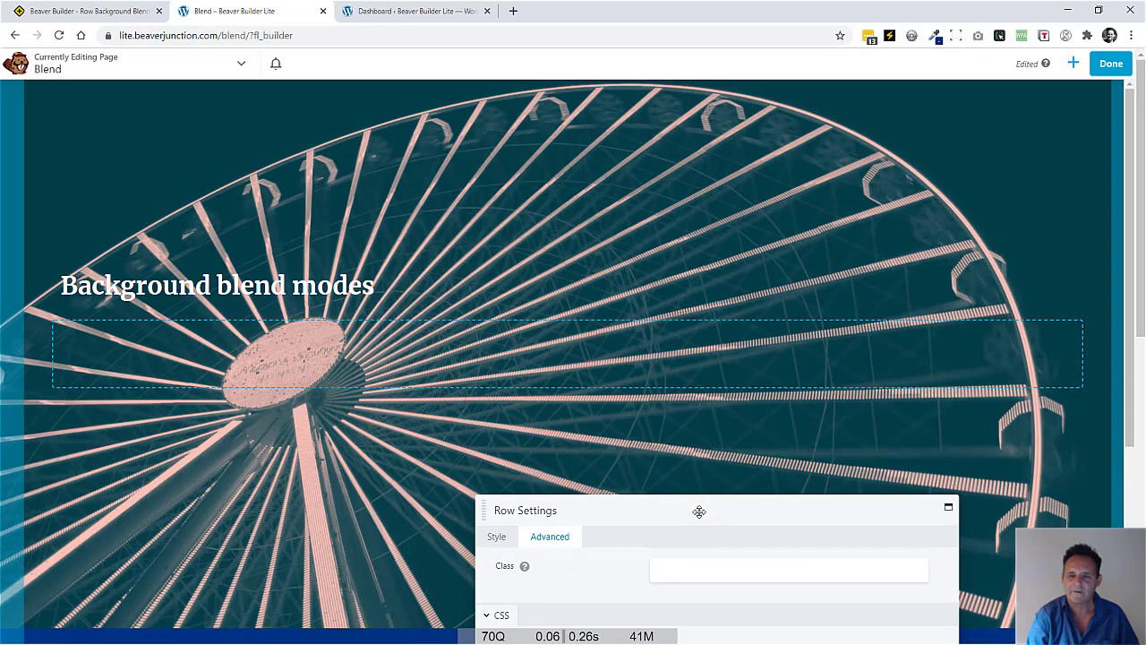
{"action": "left_click_drag", "start_coordinate": [699, 512], "coordinate": [624, 206]}
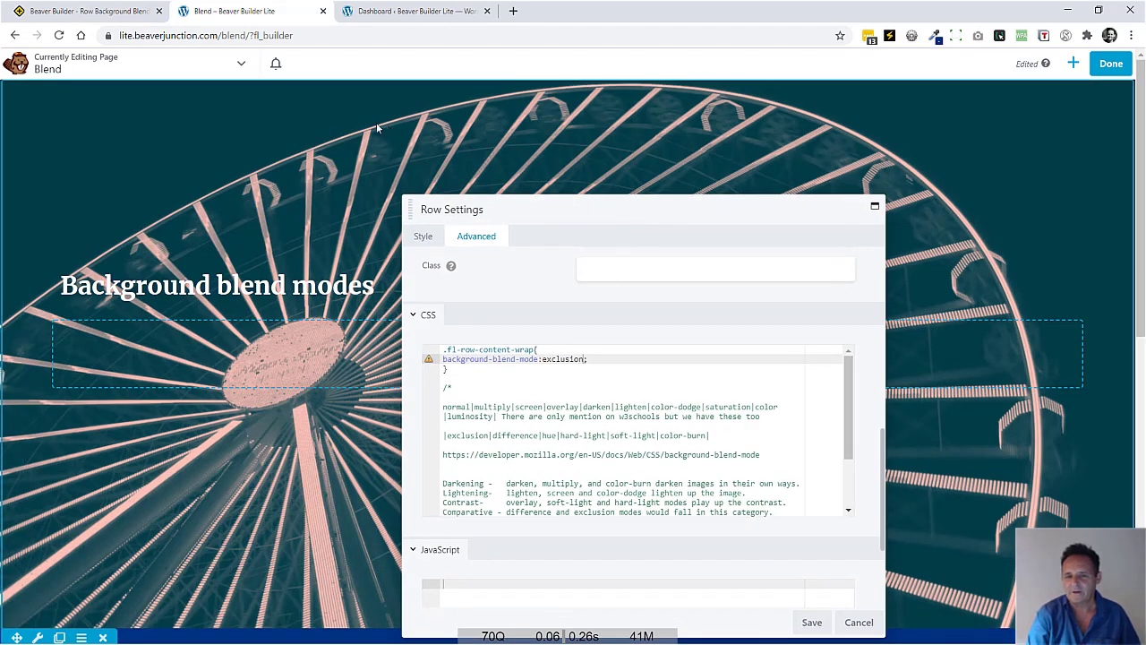
{"action": "left_click_drag", "start_coordinate": [673, 222], "coordinate": [613, 189]}
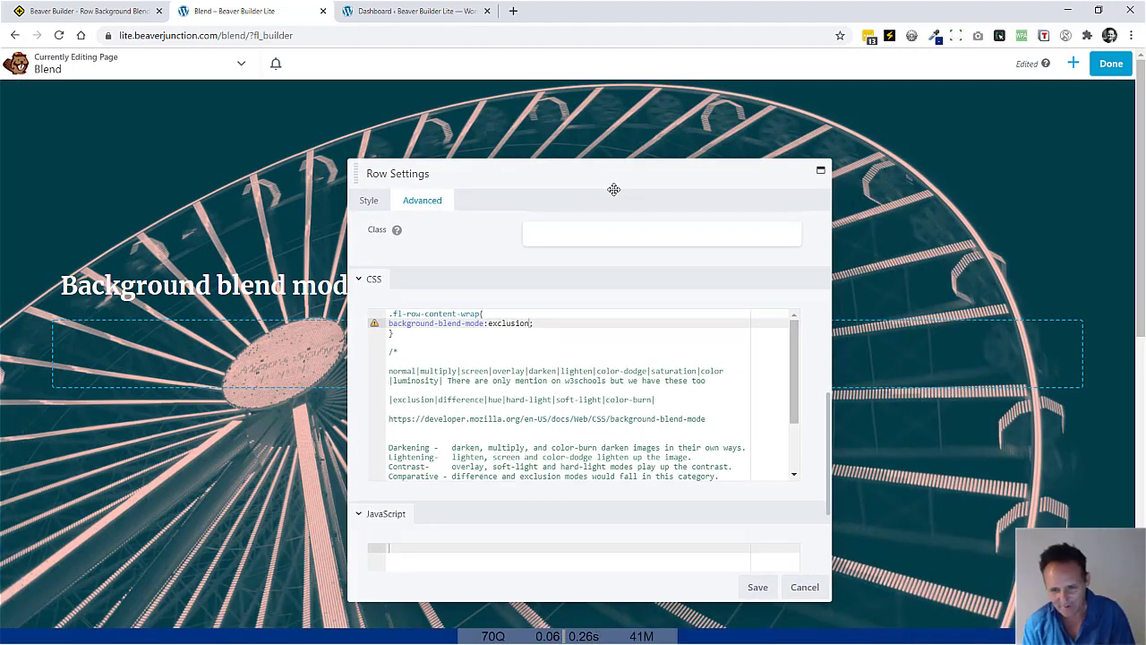